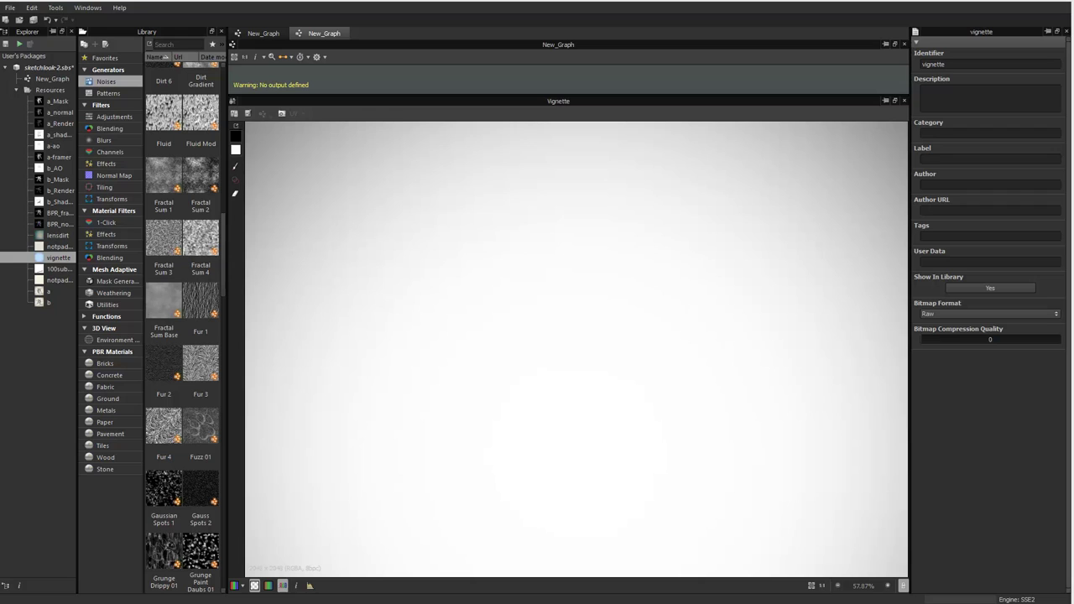
Display the finished images a and b from the package resources in the 2D view and examine the two characters up close.
click(42, 291)
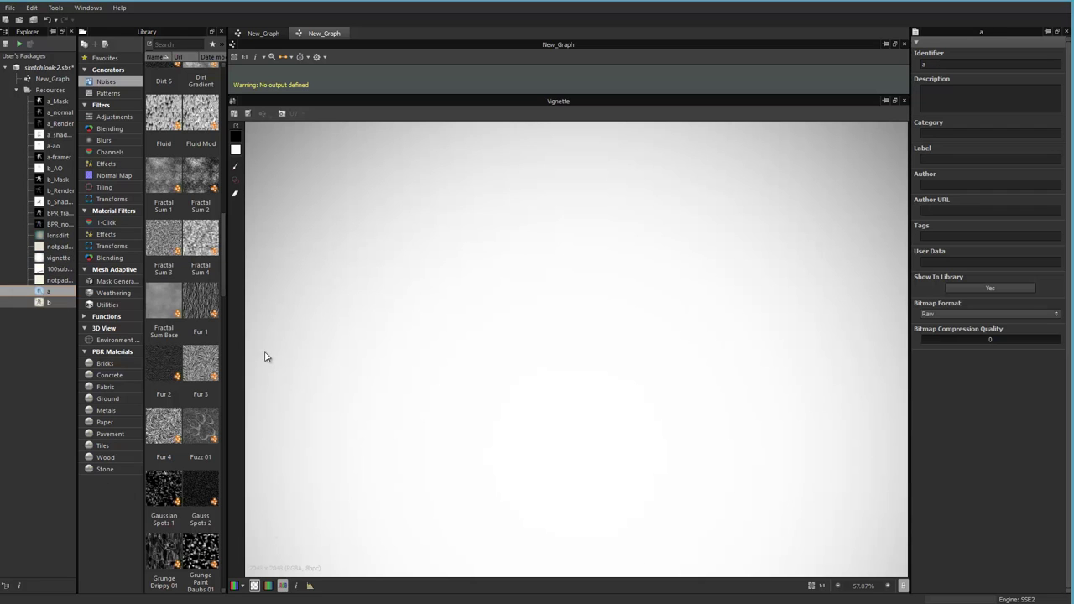
double_click(42, 291)
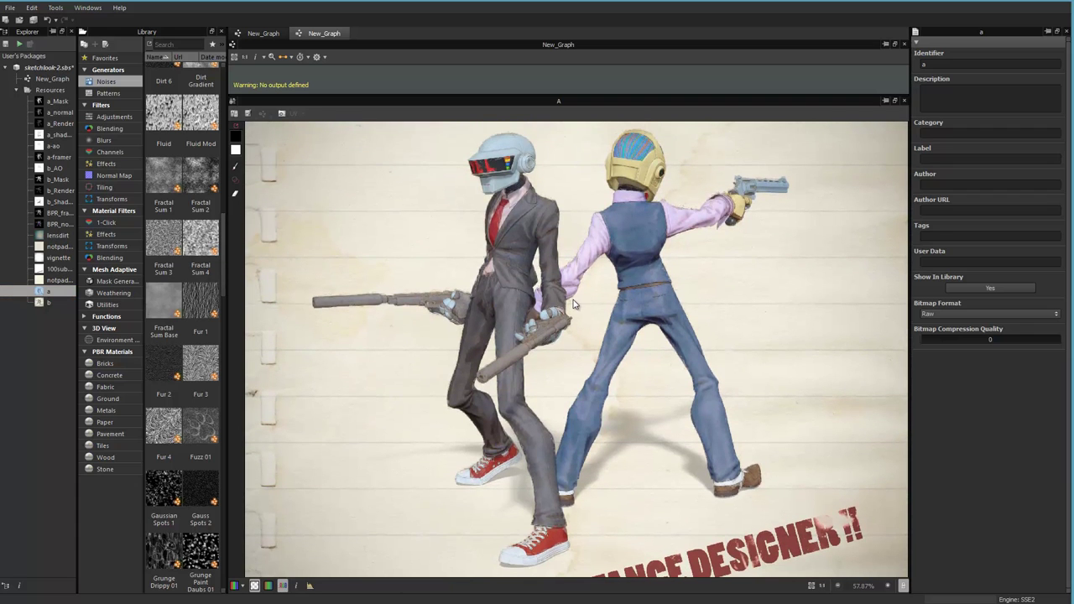
scroll(588, 294, up, 2)
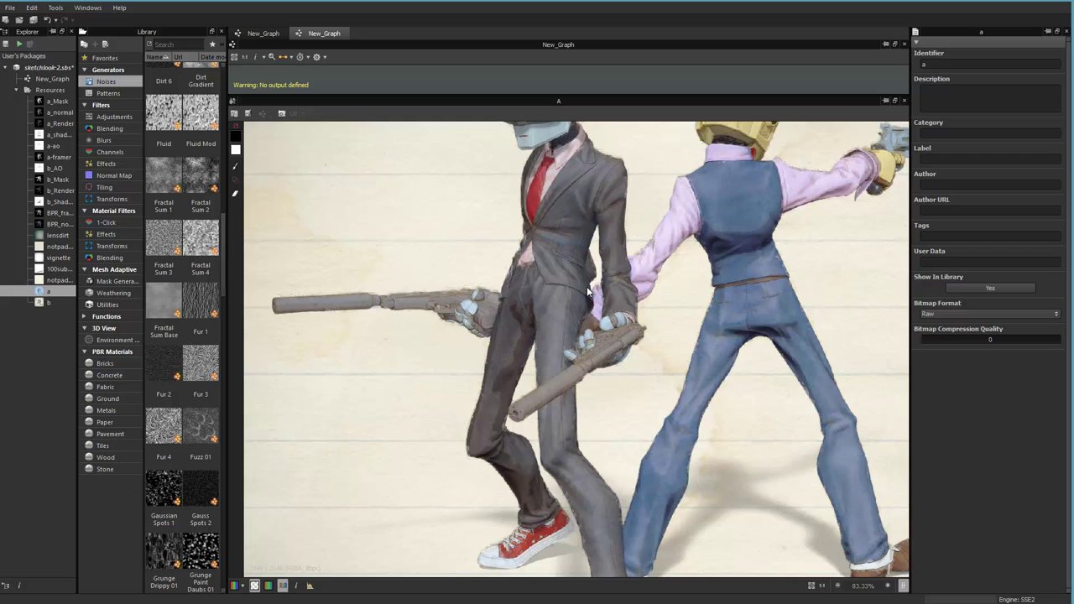
middle_drag(624, 224, 558, 307)
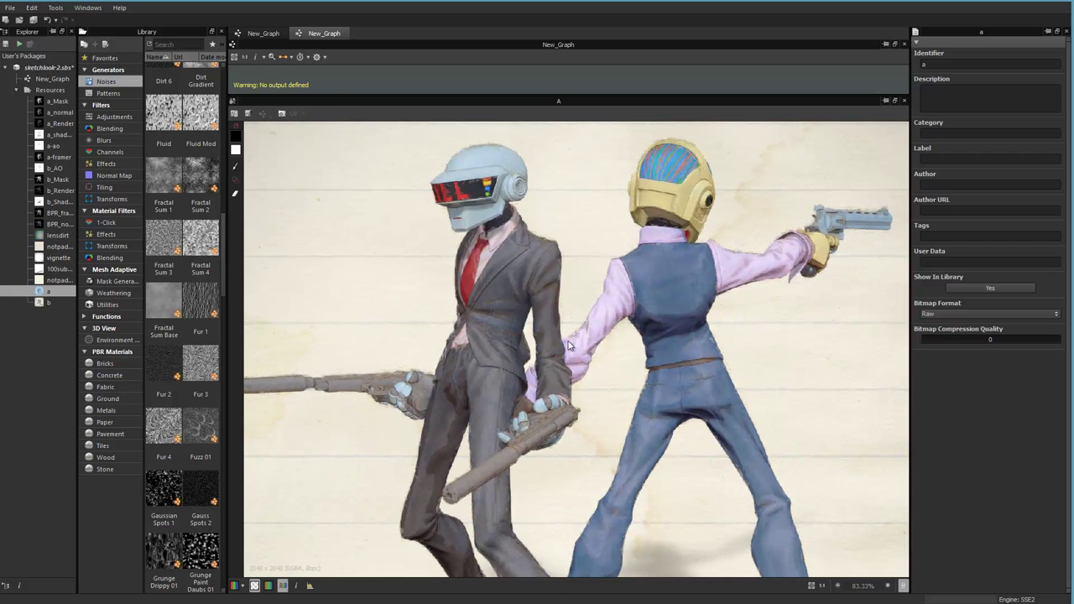
scroll(475, 352, up, 1)
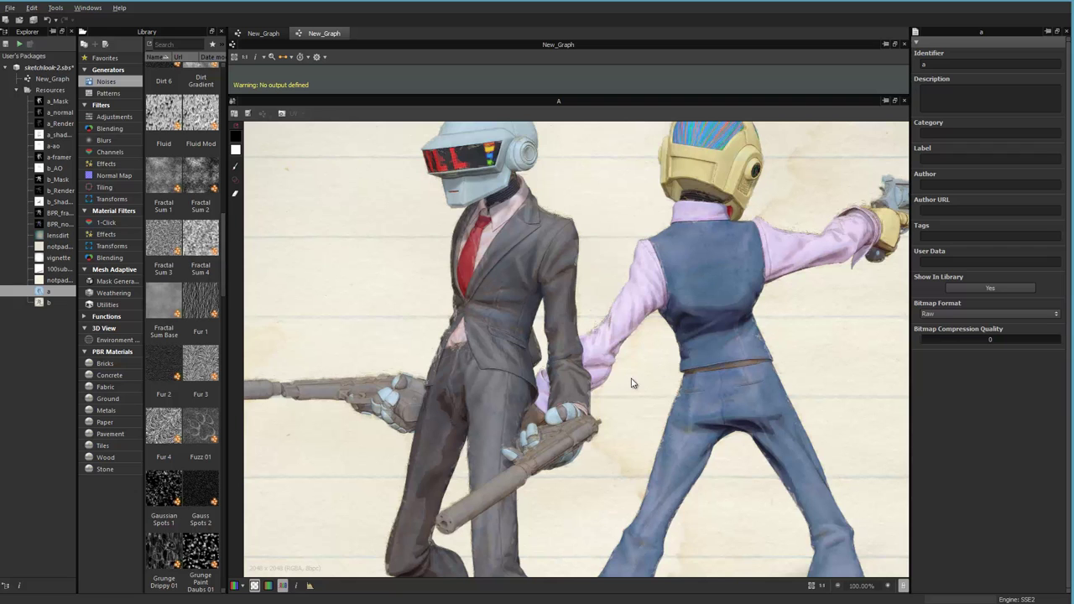
middle_drag(637, 318, 640, 347)
middle_drag(633, 391, 676, 347)
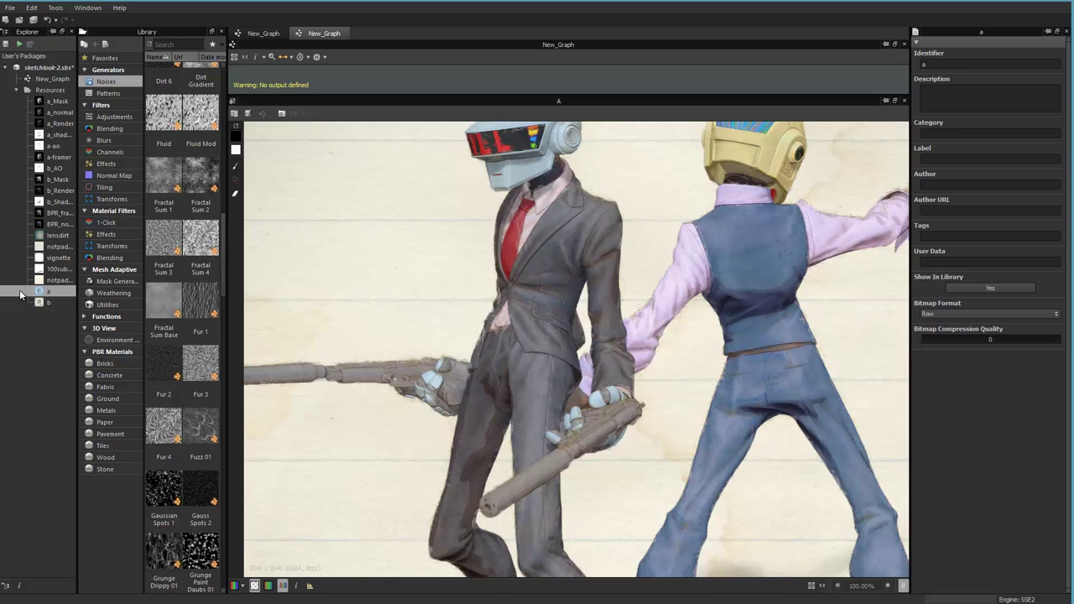
click(52, 302)
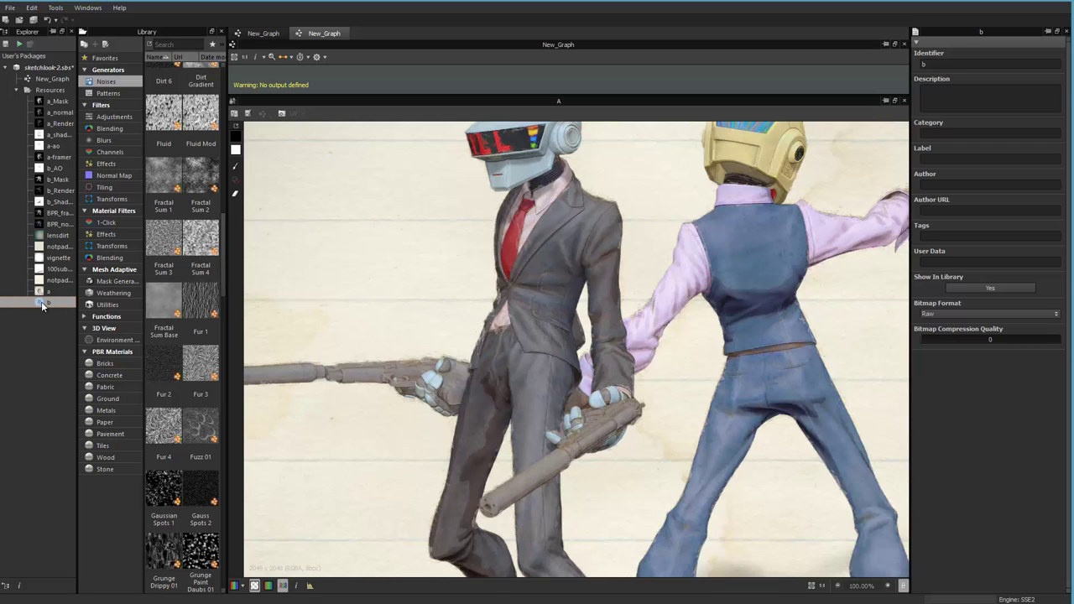
double_click(42, 302)
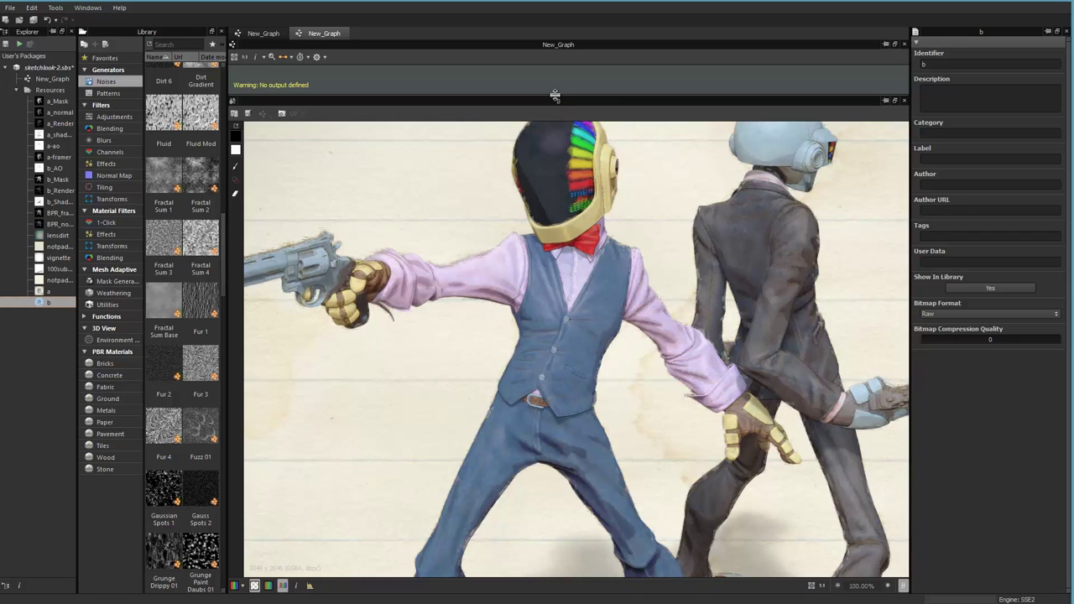
Enlarge the graph view and look over the input, sketch - 1, colors, papier, texte and sketch- 2 frames.
drag(556, 95, 552, 534)
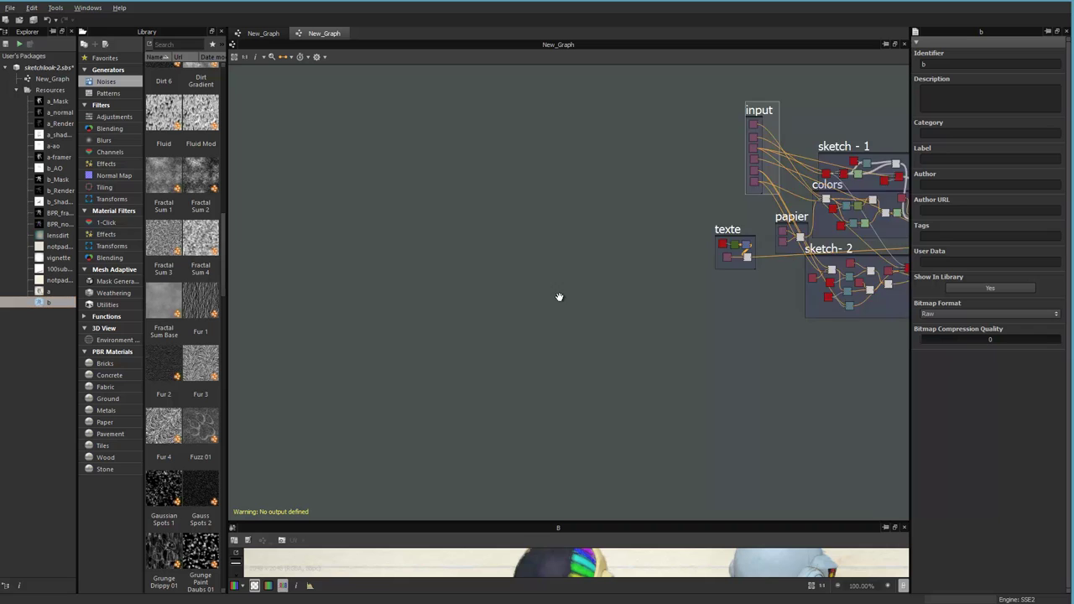
middle_drag(718, 238, 418, 315)
scroll(516, 311, up, 1)
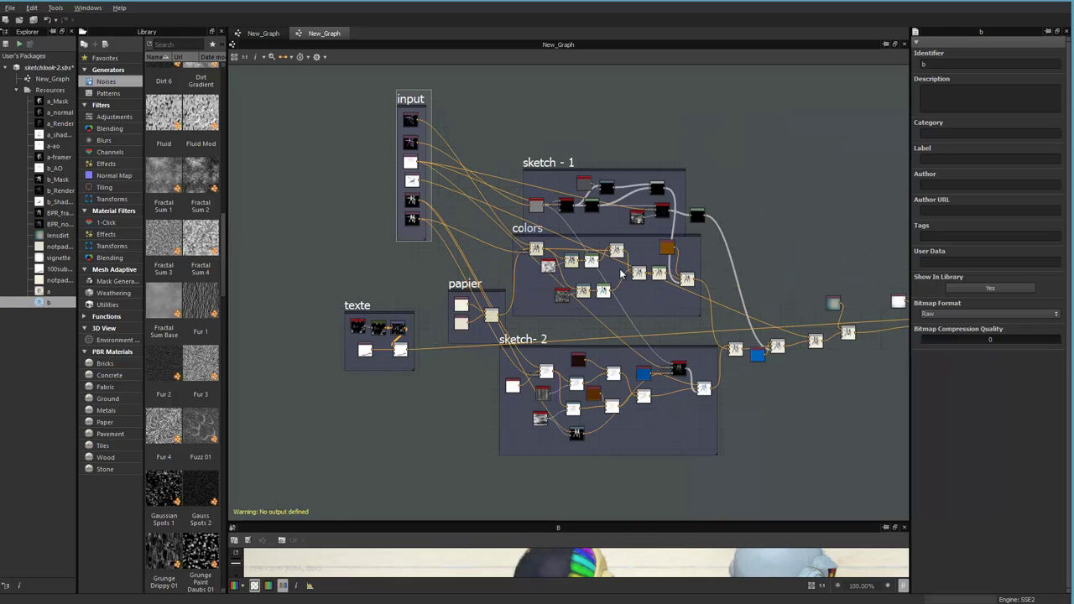
scroll(529, 273, up, 3)
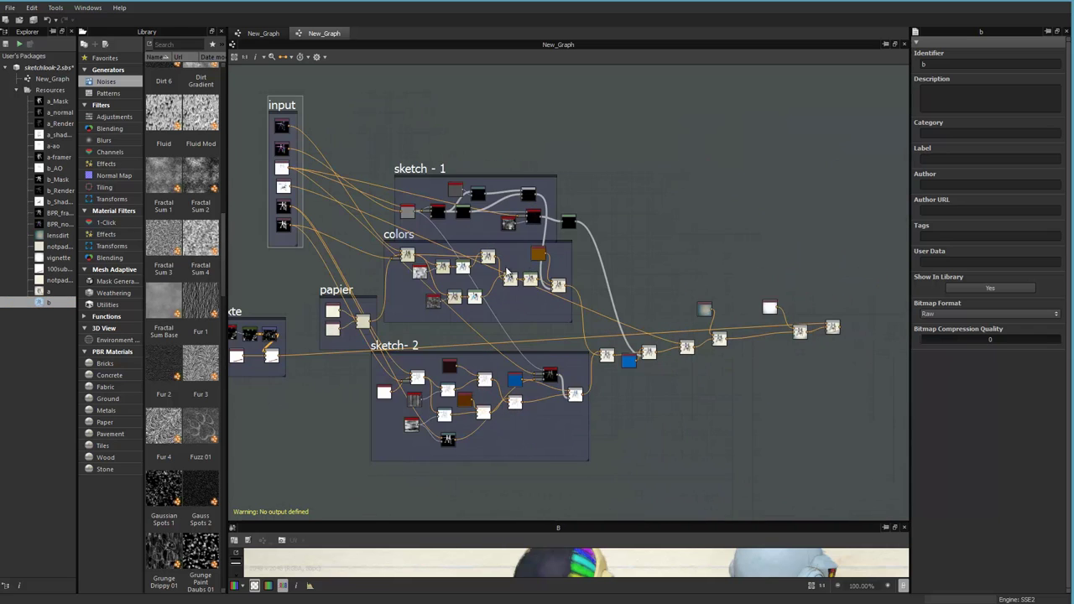
middle_drag(460, 228, 590, 233)
scroll(373, 238, up, 1)
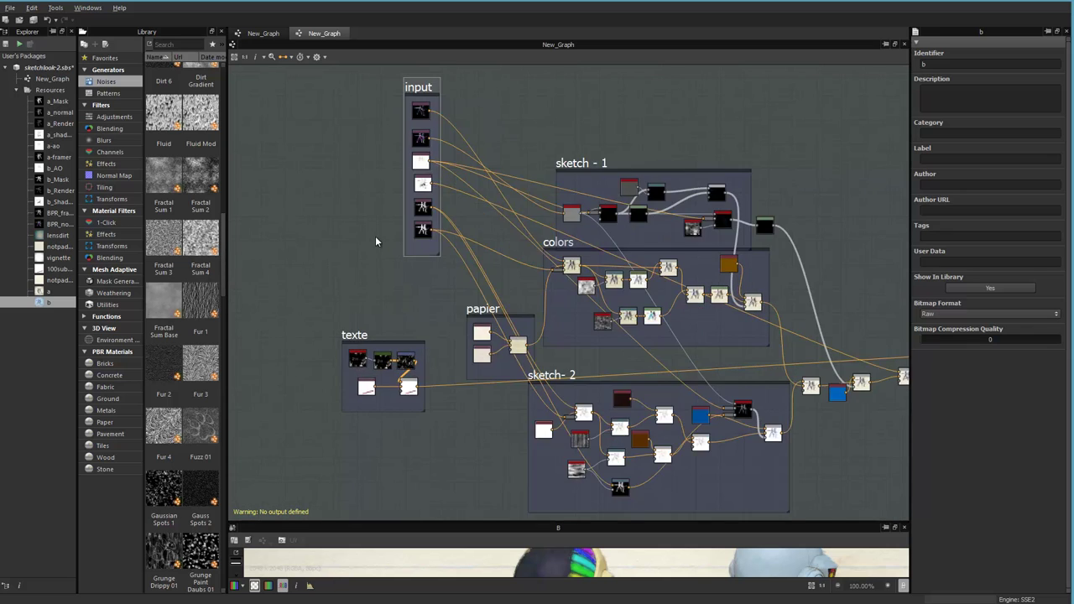
middle_drag(270, 201, 471, 200)
middle_drag(547, 183, 305, 254)
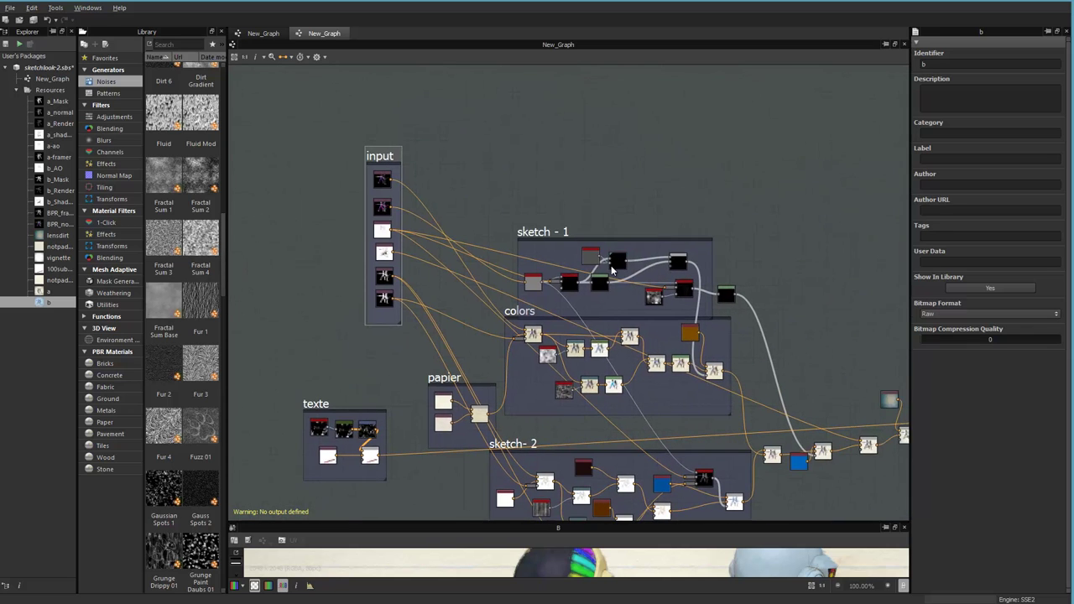
middle_drag(611, 265, 552, 184)
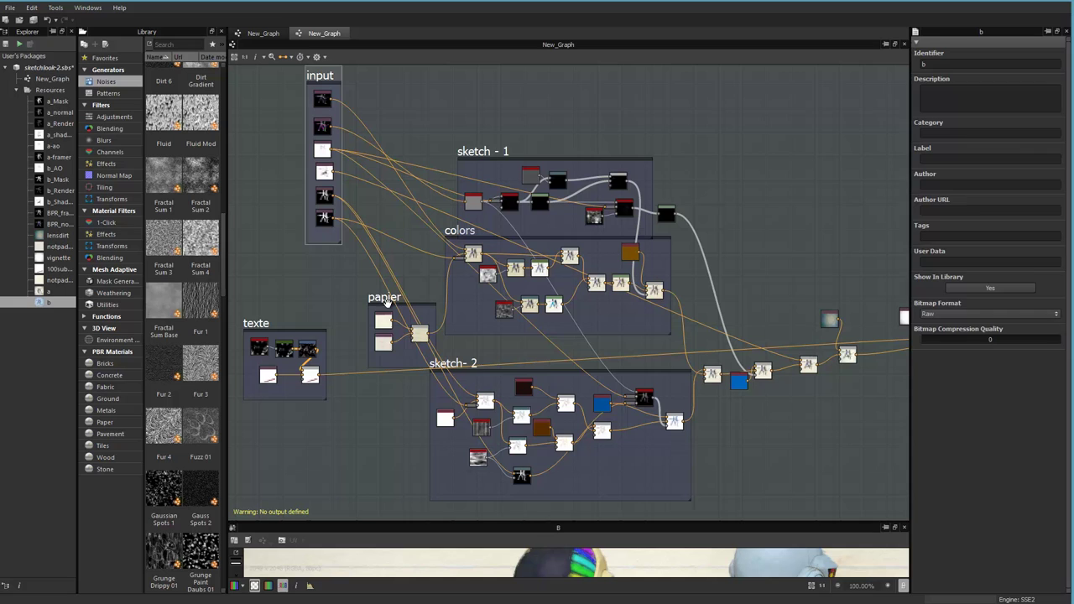
Shift the papier frame slightly away from the colors frame and nudge the brown colour node inside colors.
click(387, 302)
drag(377, 297, 359, 281)
middle_drag(554, 305, 585, 322)
middle_drag(707, 328, 660, 355)
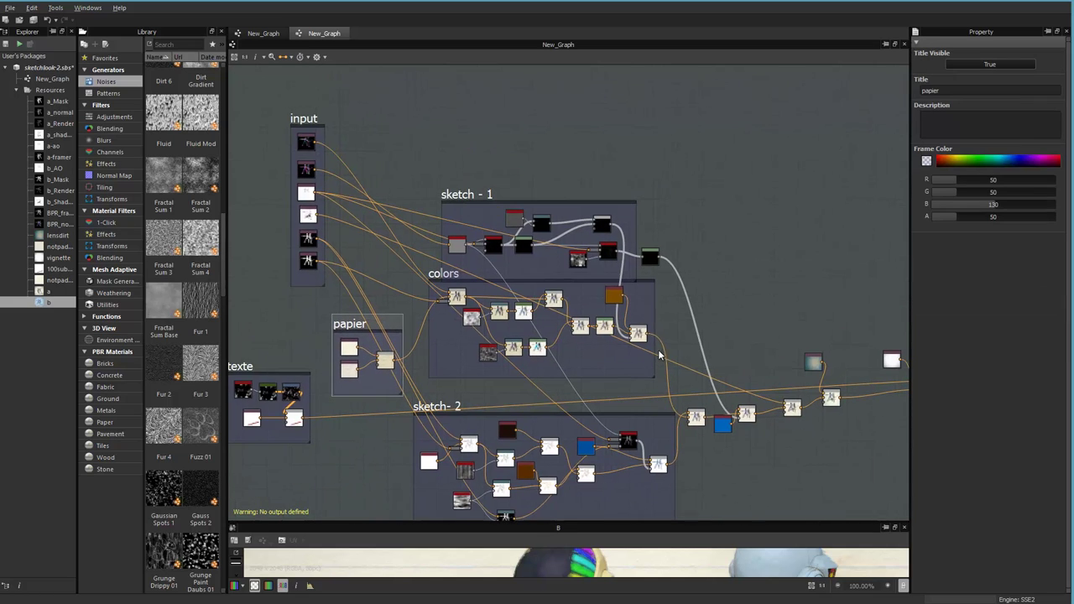
drag(614, 295, 623, 304)
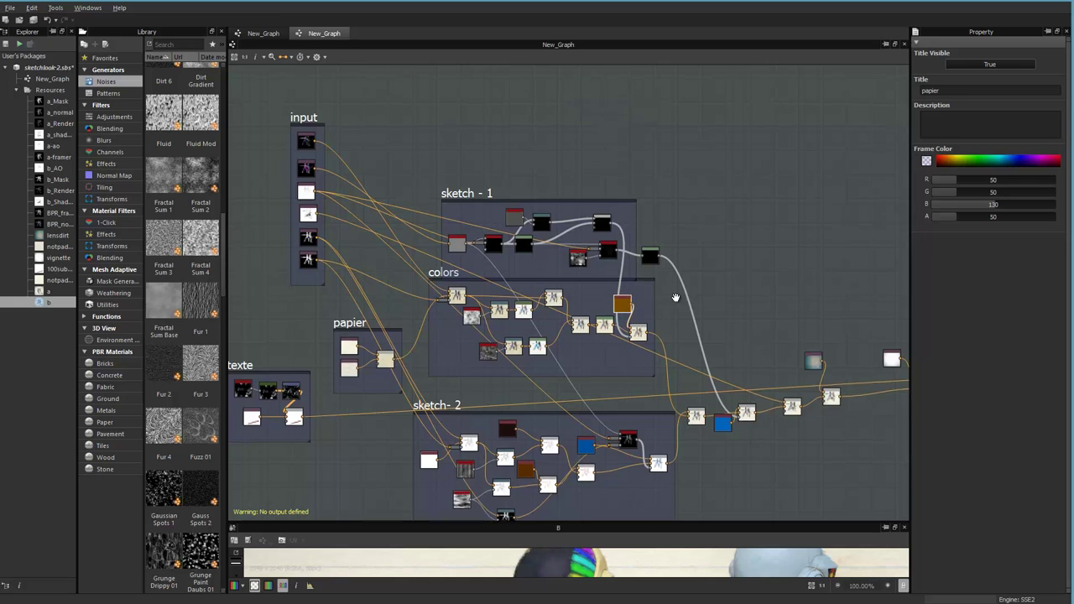
middle_drag(675, 297, 628, 274)
Bring the outlying output node inside the sketch - 1 frame and move the frame up, clear of colors.
mouse_move(582, 241)
mouse_down()
mouse_move(574, 199)
mouse_move(473, 216)
mouse_up()
drag(557, 198, 519, 200)
scroll(539, 270, left, 1)
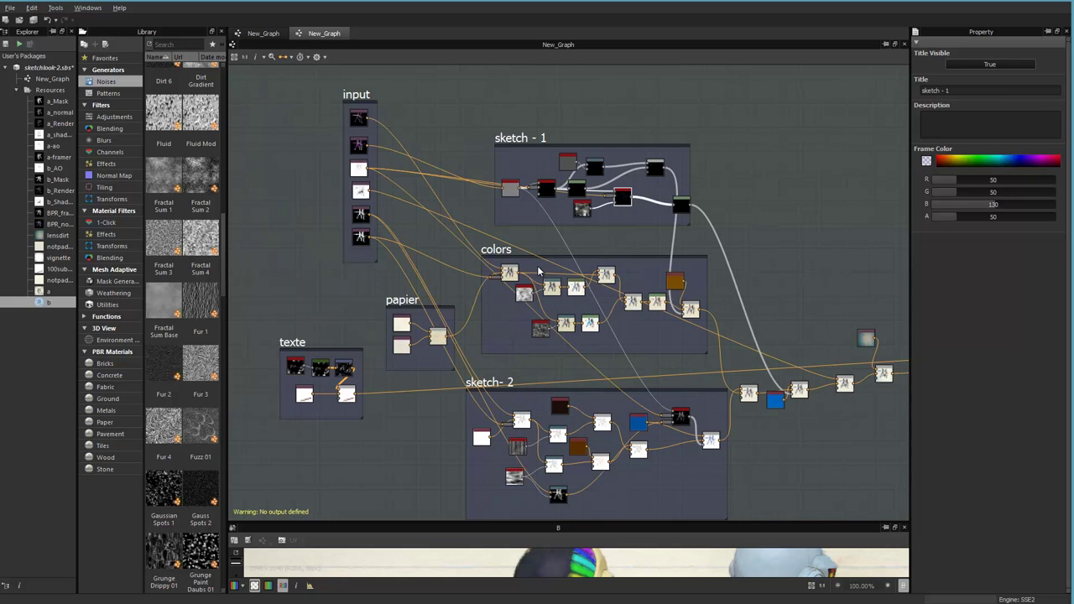
Move the blue colour node slightly lower beneath the chain of final blend nodes.
middle_drag(774, 316, 502, 297)
click(495, 384)
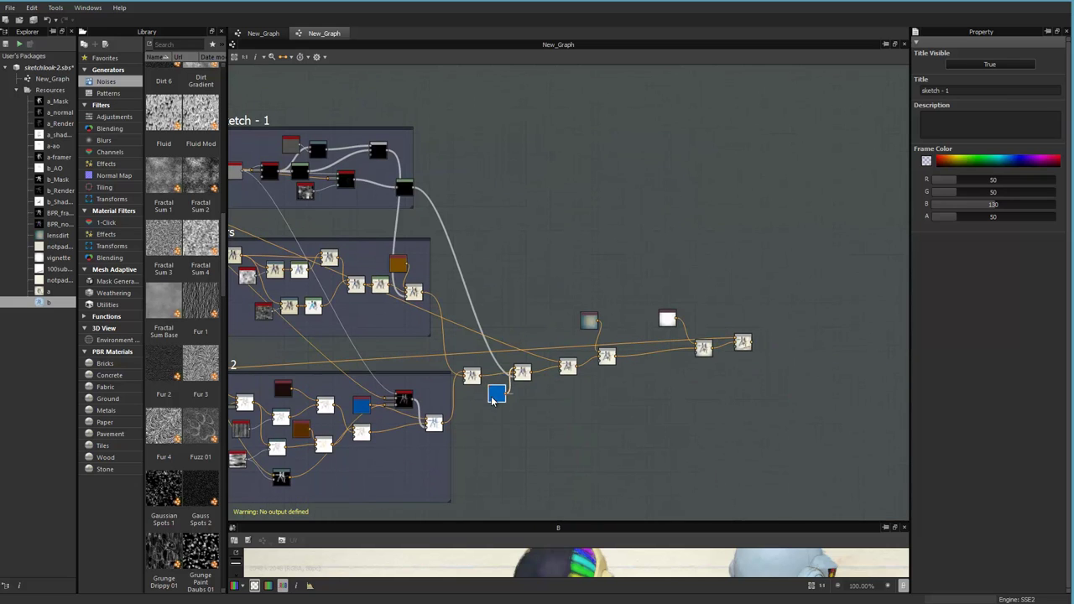
middle_drag(495, 384, 743, 447)
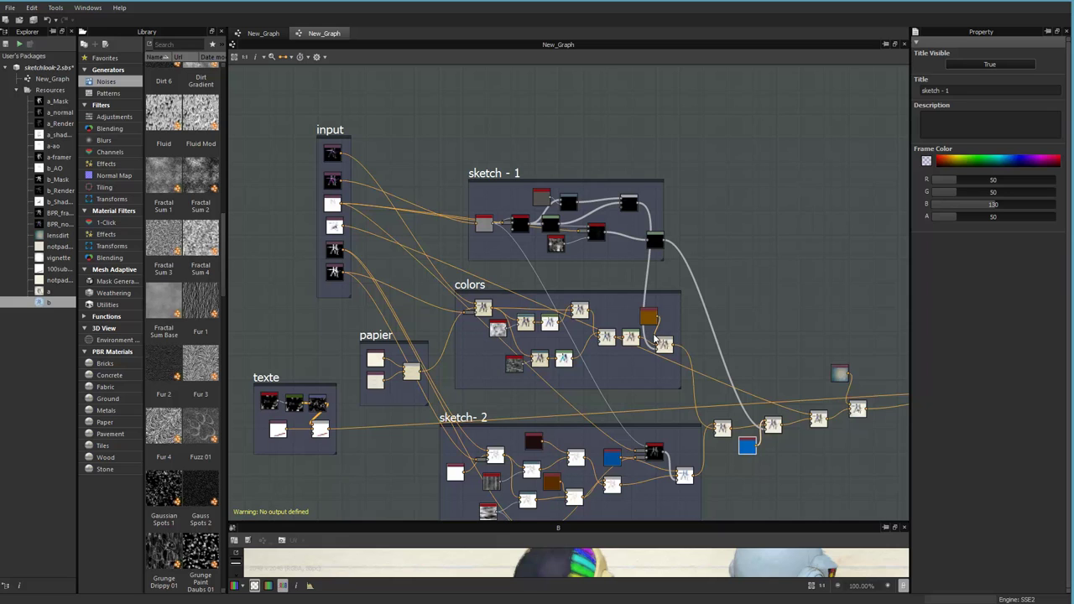
middle_drag(420, 215, 486, 255)
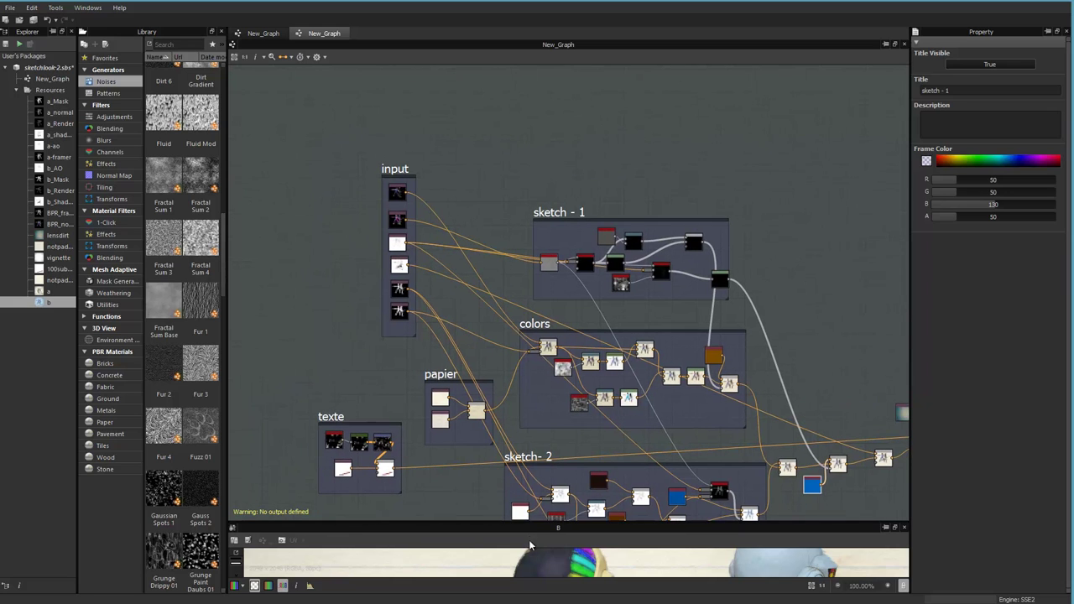
Enlarge the 2D view and examine the a_Mask, a_normal, a_Render, a_shadow, a-ao and a-framer resources in turn.
drag(528, 526, 537, 171)
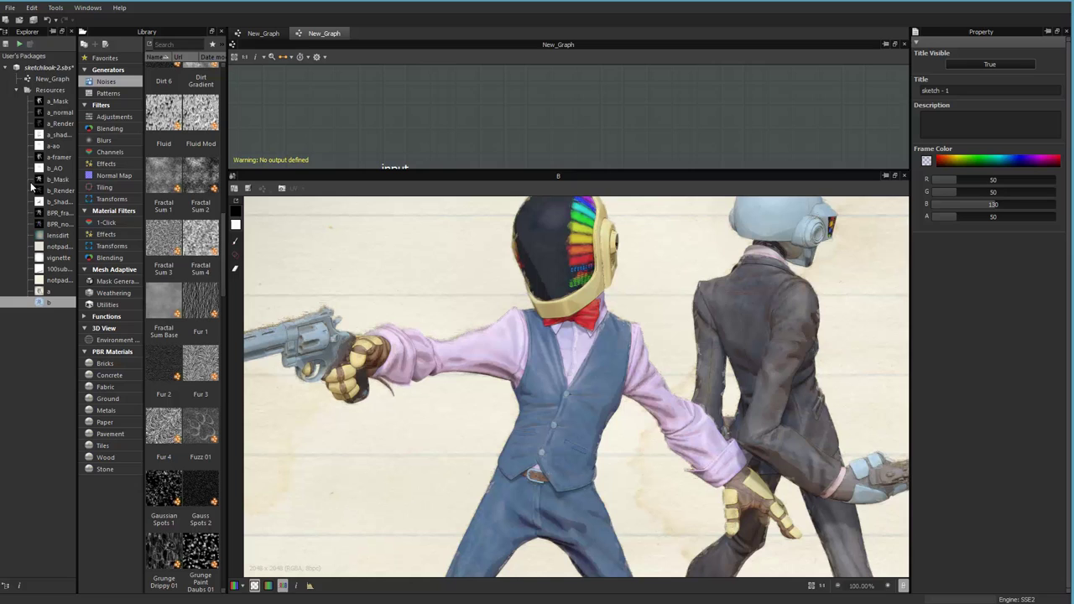
double_click(58, 101)
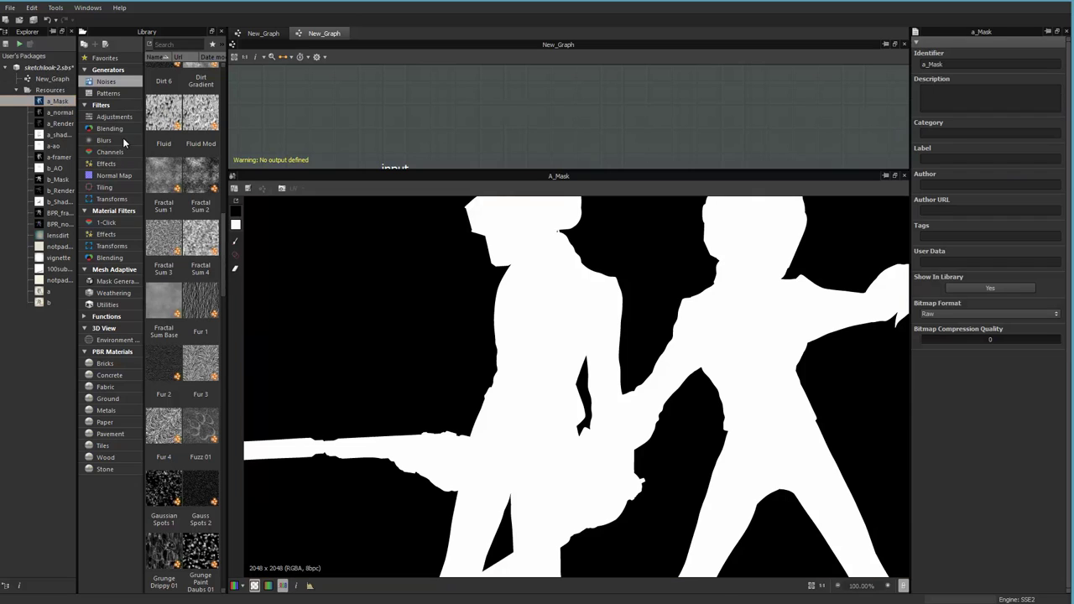
double_click(59, 112)
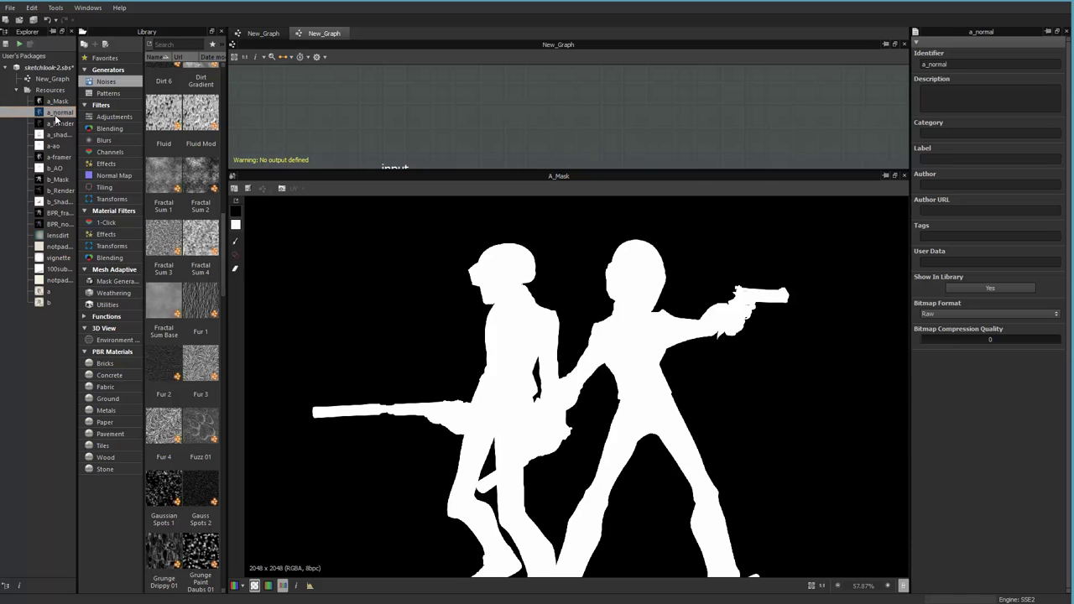
double_click(59, 123)
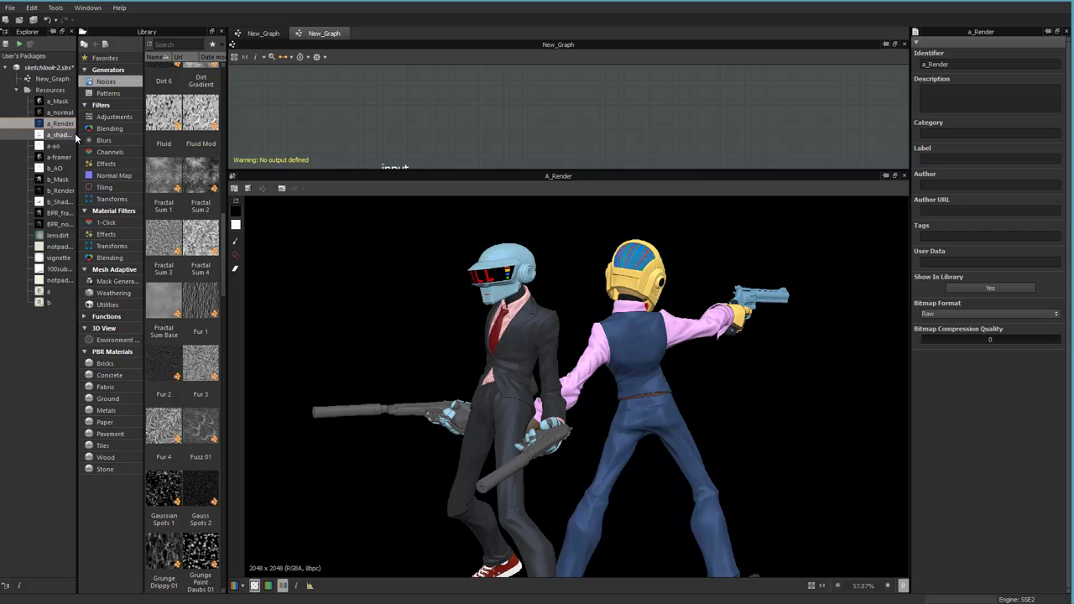
double_click(64, 135)
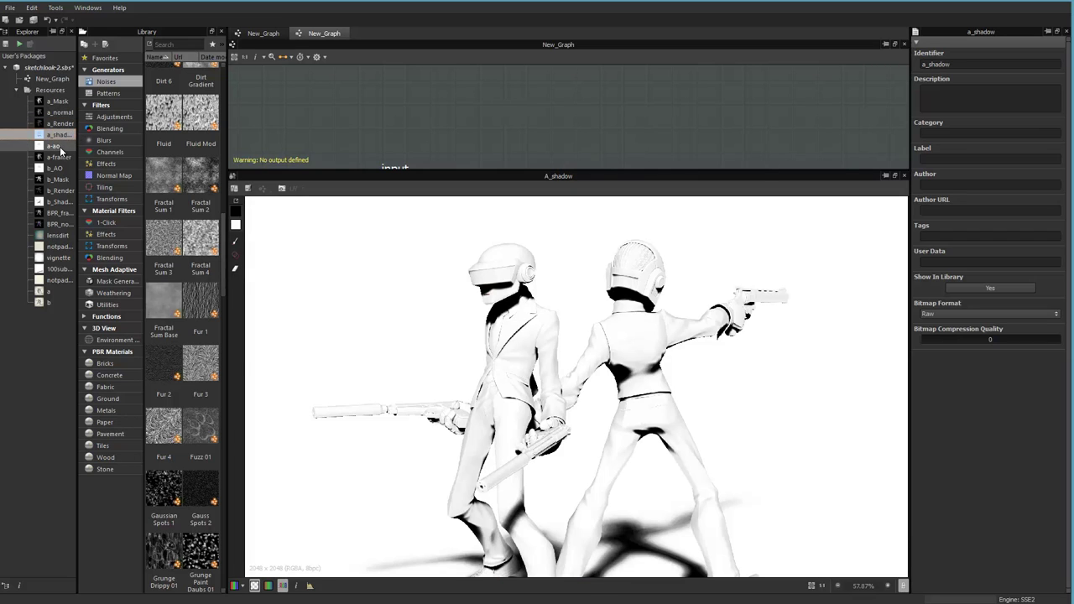
double_click(63, 147)
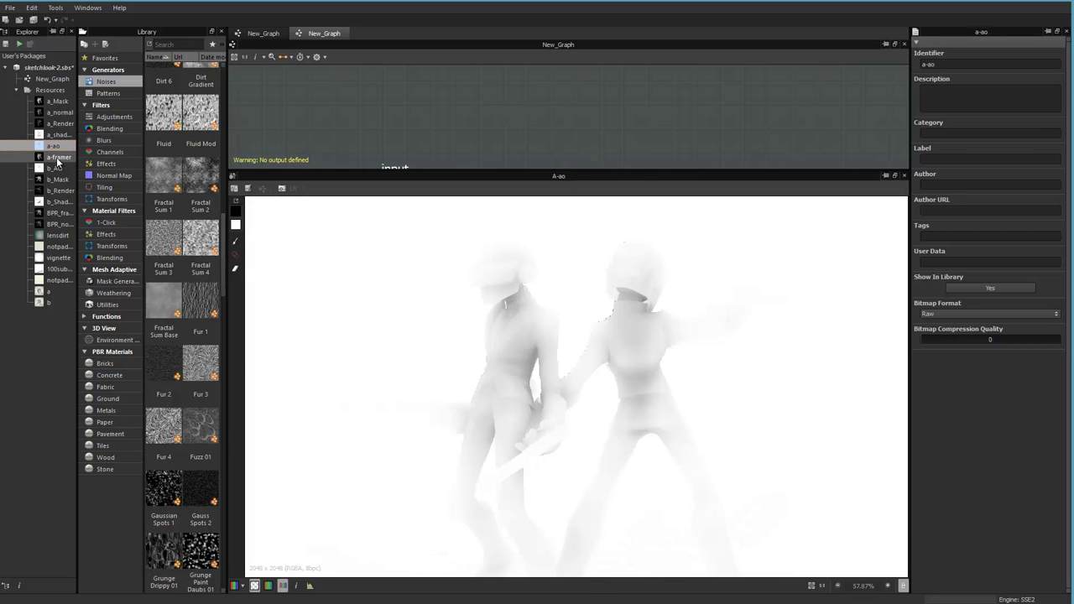
double_click(59, 157)
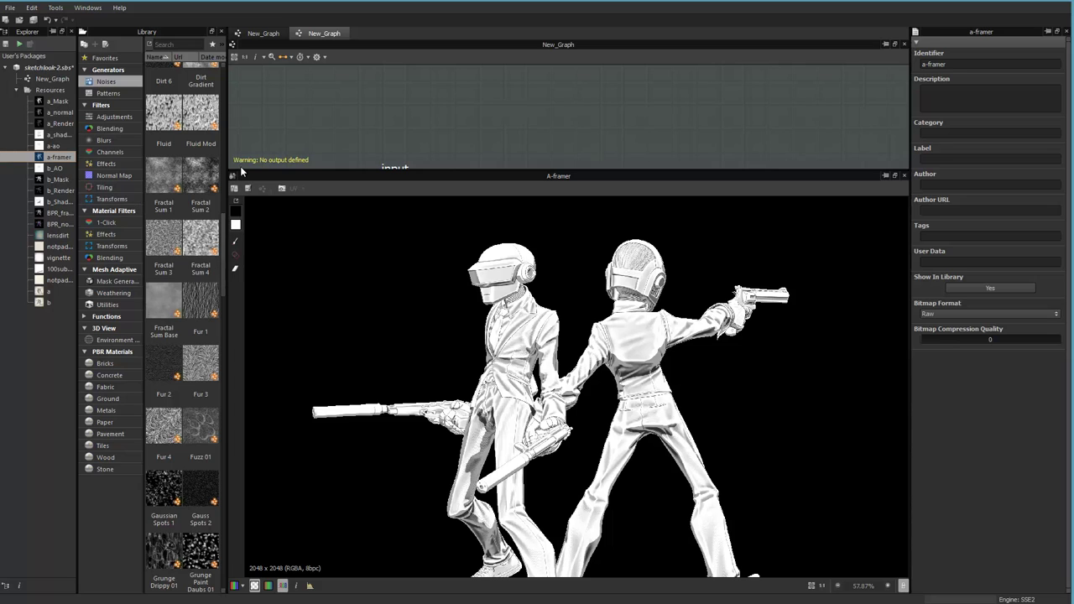
scroll(589, 398, down, 1)
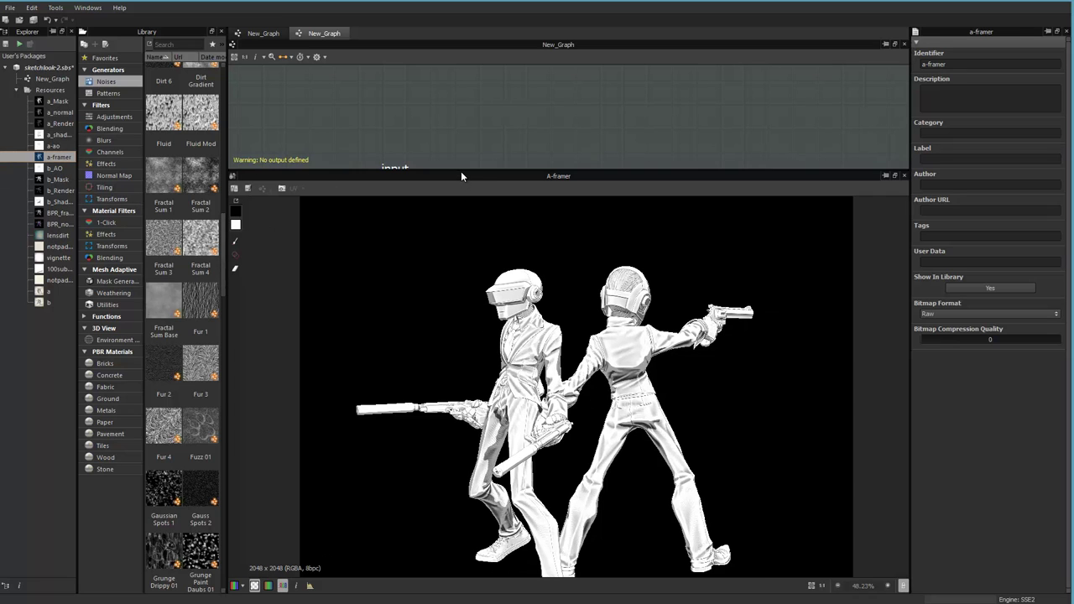
Locate the texte frame in the graph and show its Bitmap node's full image in the 2D view.
drag(461, 170, 460, 471)
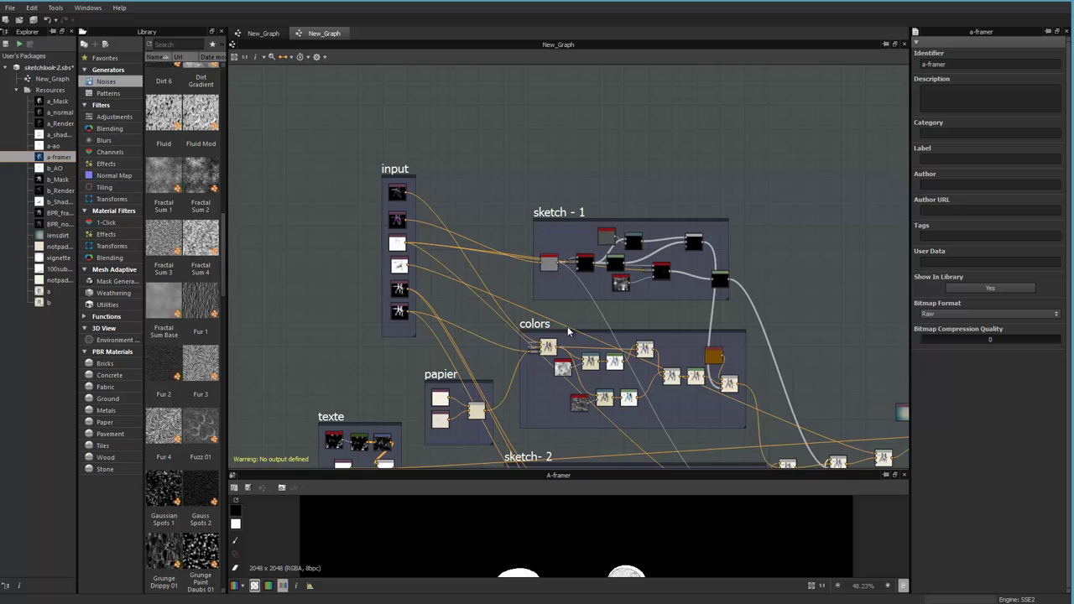
middle_drag(581, 323, 634, 265)
scroll(477, 260, up, 2)
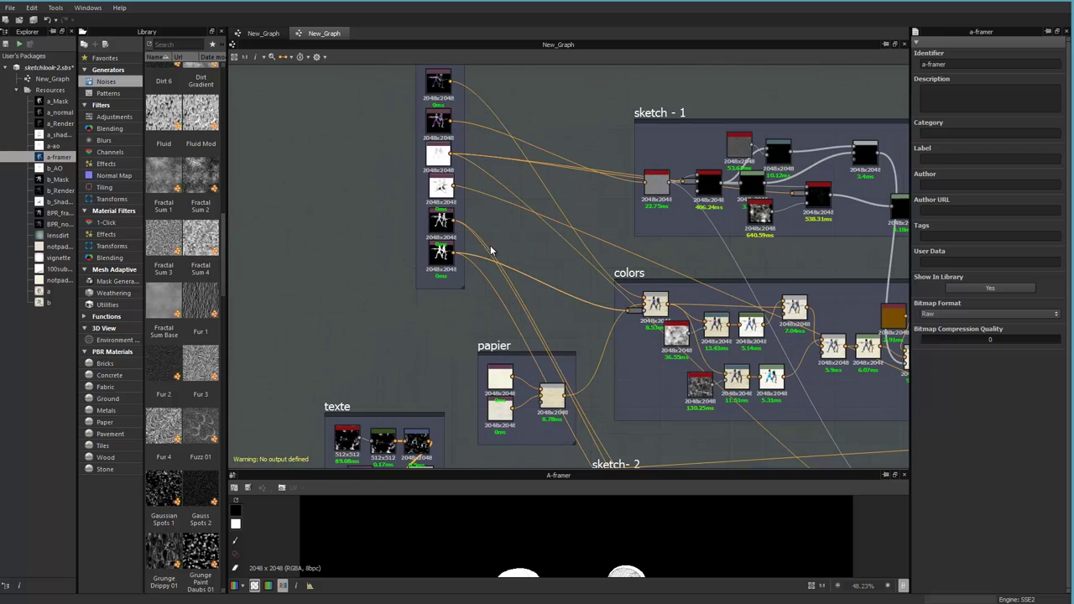
mouse_move(526, 349)
middle_down()
mouse_move(558, 230)
mouse_move(597, 148)
middle_up()
scroll(479, 252, up, 3)
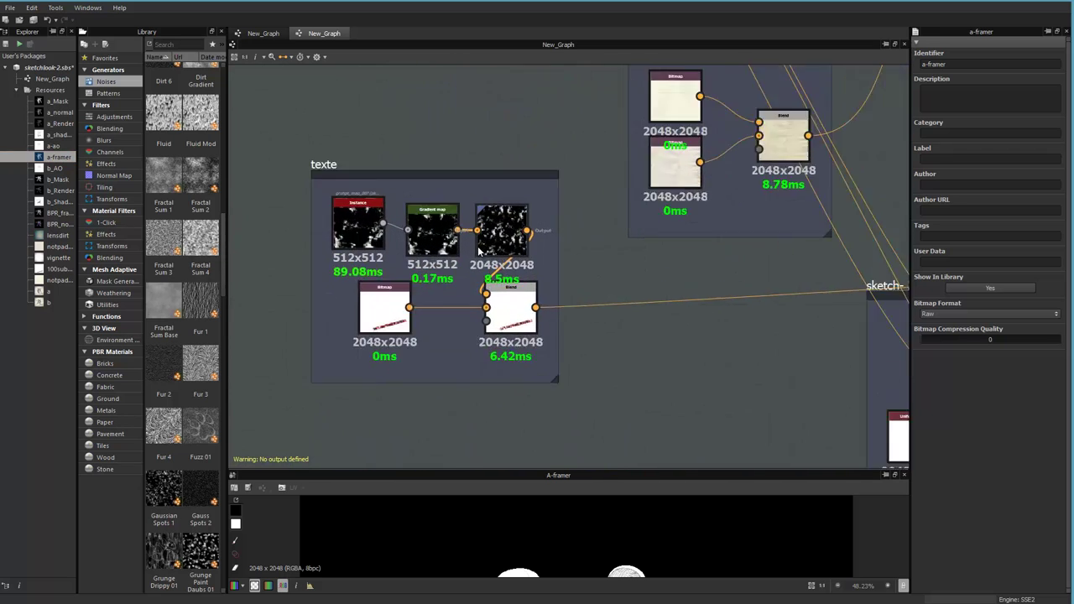
scroll(478, 252, up, 3)
middle_drag(479, 252, 573, 252)
double_click(376, 383)
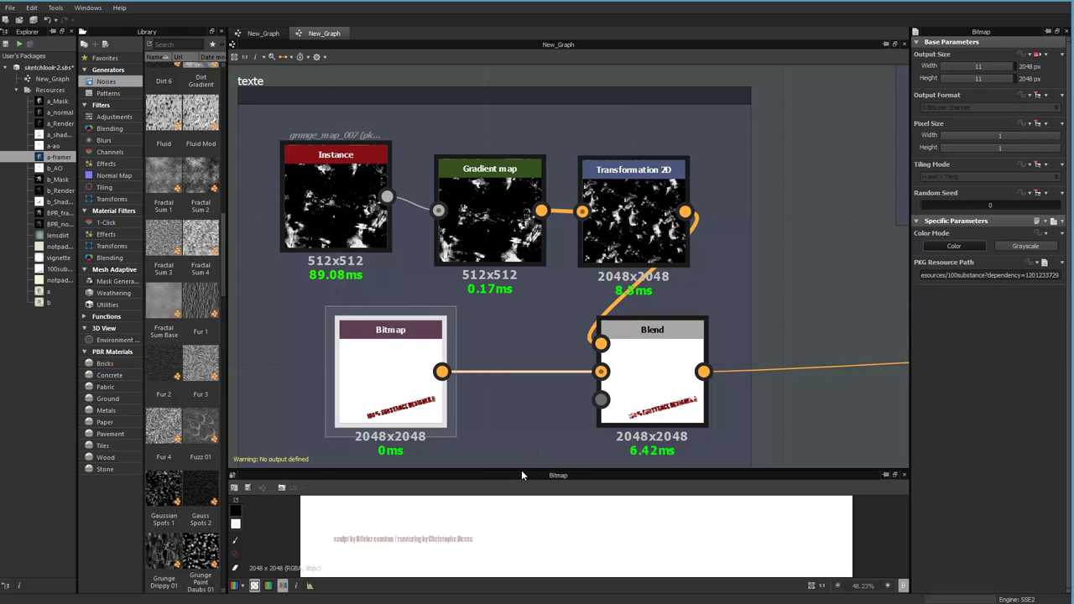
drag(521, 475, 523, 268)
scroll(593, 480, down, 2)
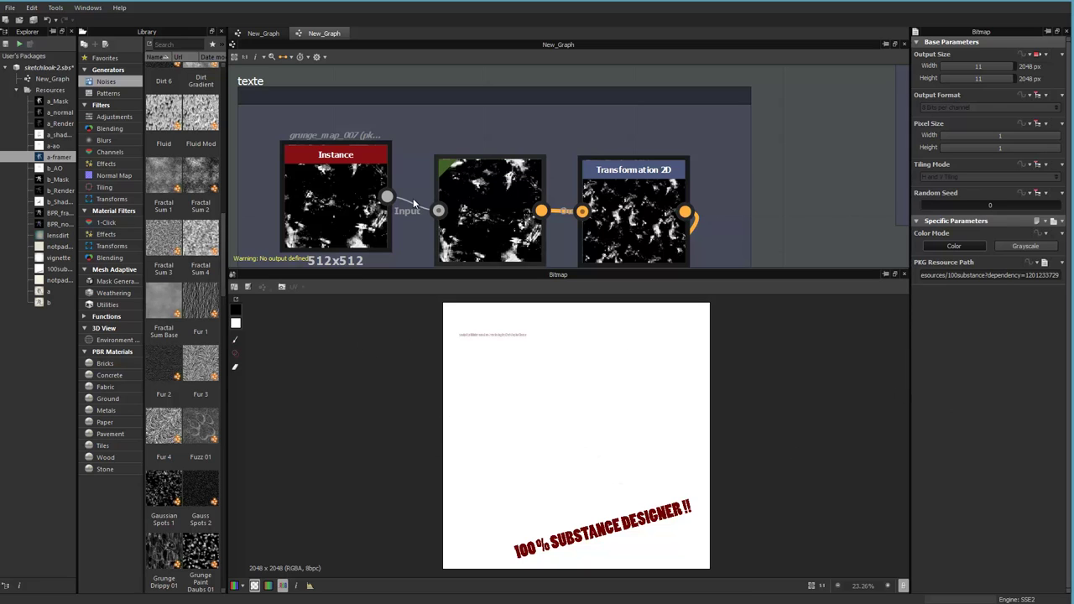
Move the grunge_map_007 Instance node a little away from the Gradient map node in the texte frame.
middle_drag(413, 203, 400, 97)
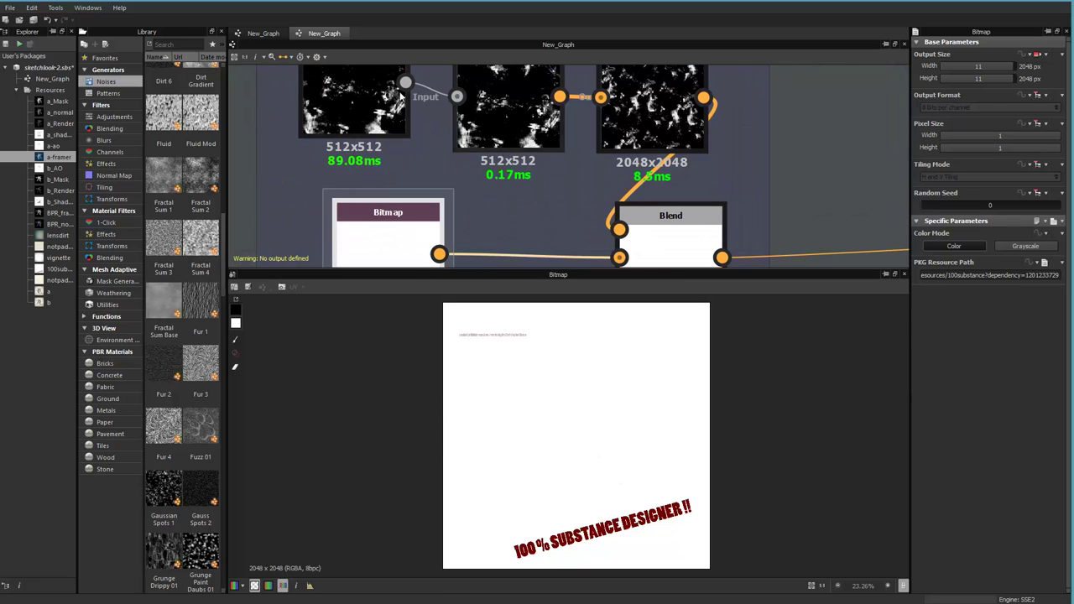
drag(397, 99, 378, 149)
middle_drag(402, 158, 401, 238)
middle_drag(523, 183, 454, 154)
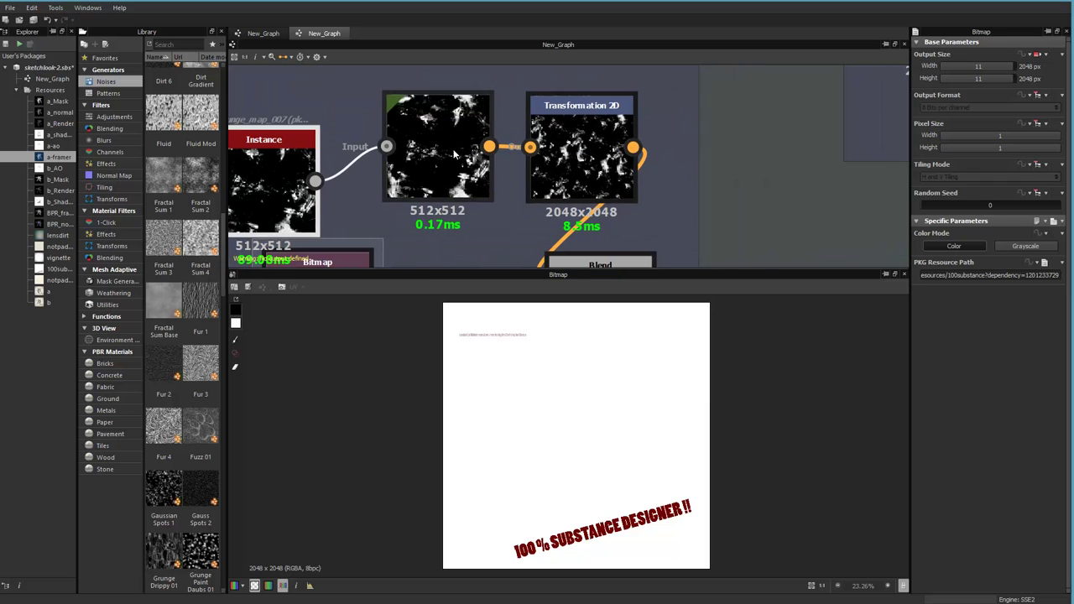
Reposition and rotate the grunge pattern in the texte frame's Transformation 2D node, giving offsets of about X 0.03 and Y -0.78.
click(454, 153)
click(530, 126)
middle_drag(571, 121, 503, 100)
middle_drag(497, 191, 527, 119)
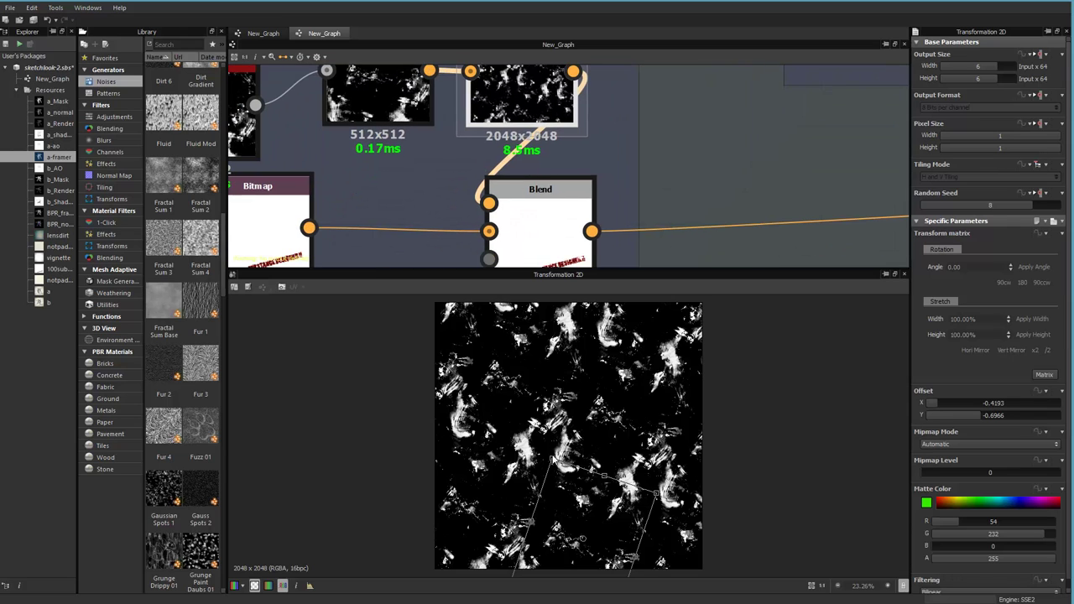
drag(552, 460, 530, 468)
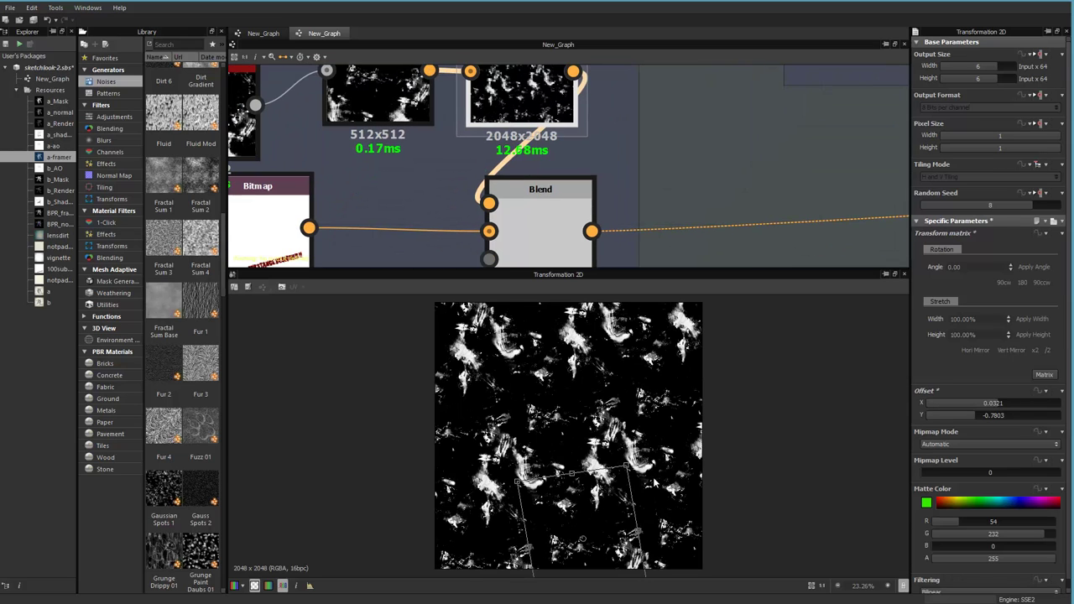
Show the texte frame's Blend node in the 2D view and examine the worn "100% SUBSTANCE DESIGNER !!" lettering up close.
middle_drag(385, 164, 514, 142)
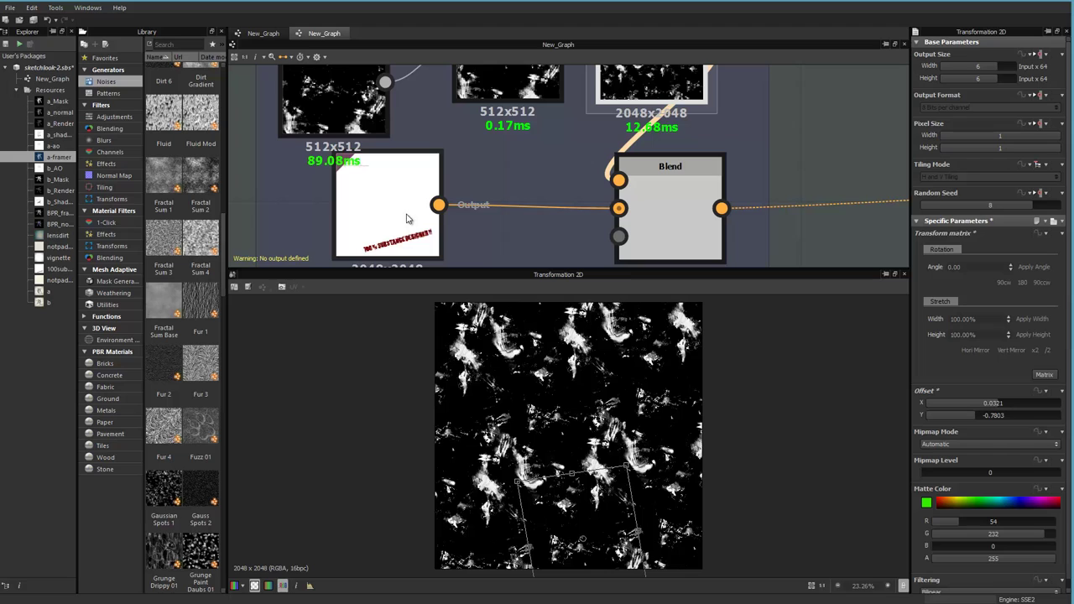
double_click(647, 201)
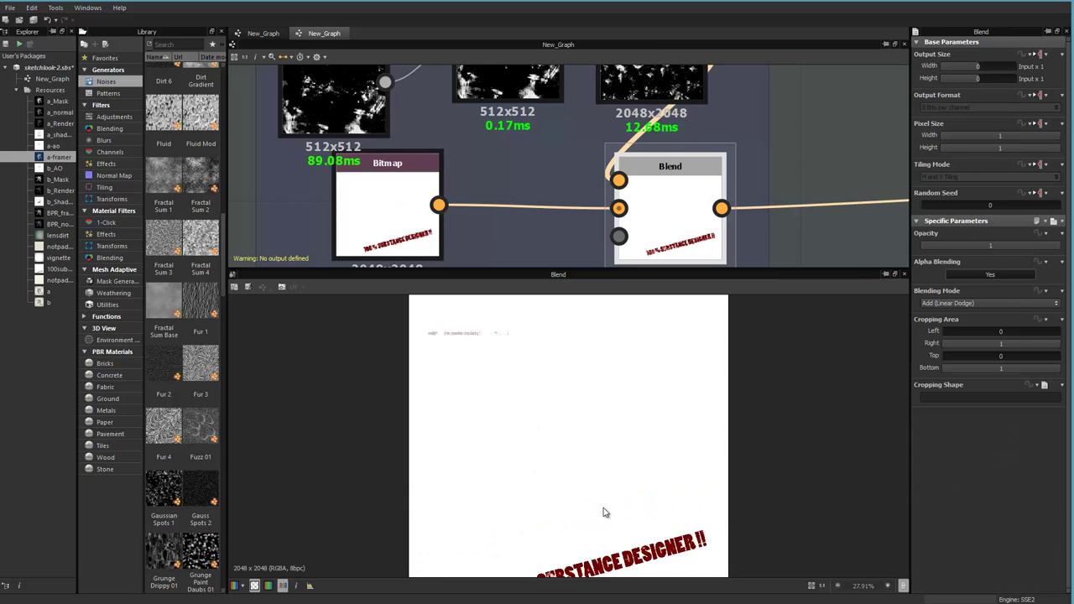
middle_drag(606, 511, 602, 407)
scroll(485, 507, up, 2)
middle_drag(600, 470, 616, 424)
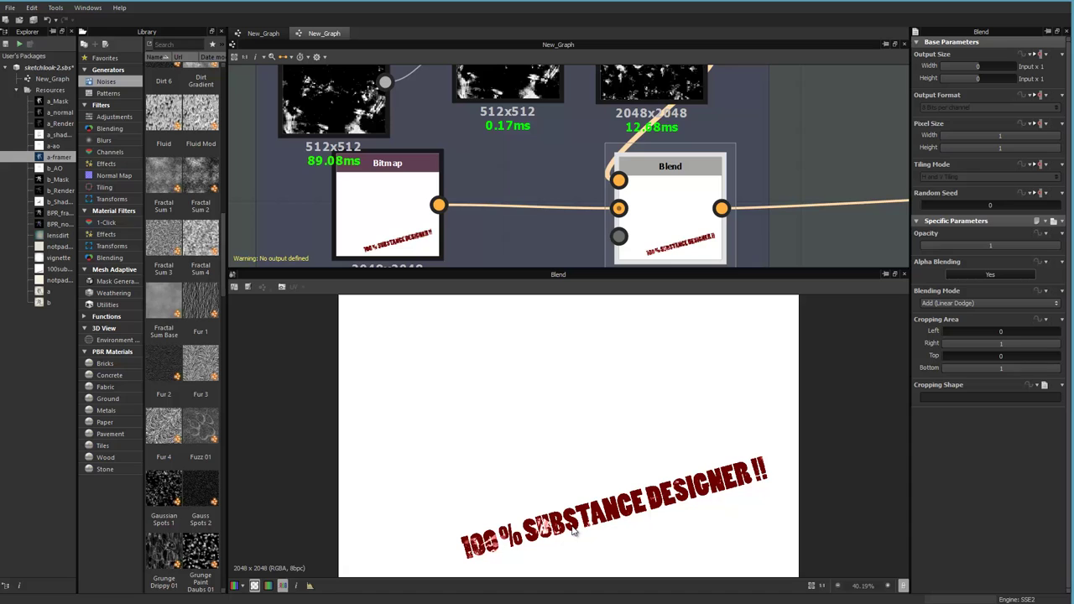
middle_drag(545, 498, 547, 581)
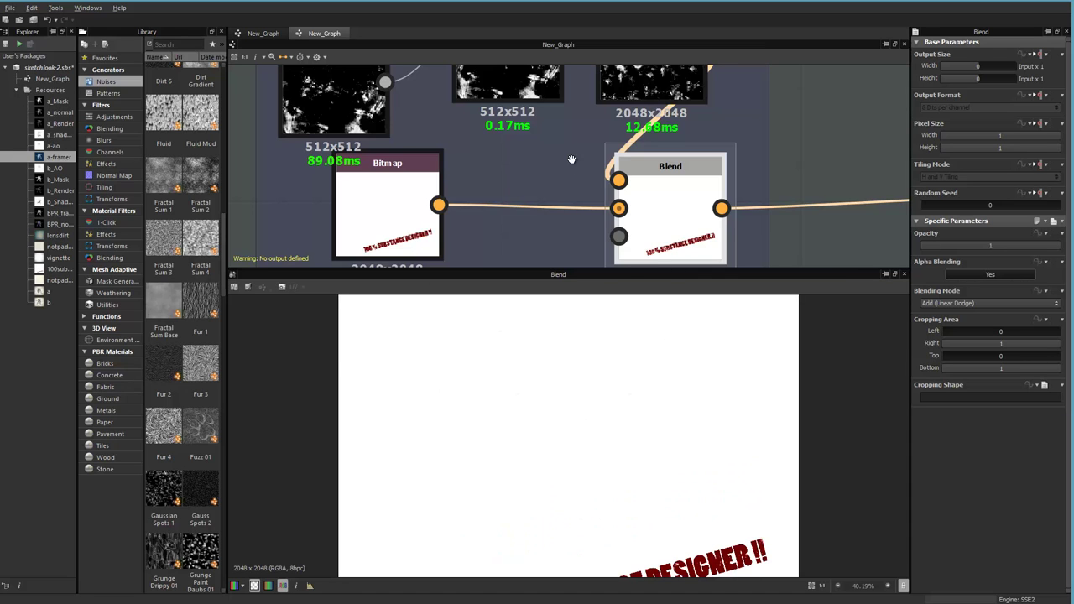
Enlarge the graph view and bring the papier frame into view alongside the texte and colors frames.
middle_drag(572, 160, 460, 238)
scroll(568, 170, down, 3)
middle_drag(568, 170, 498, 433)
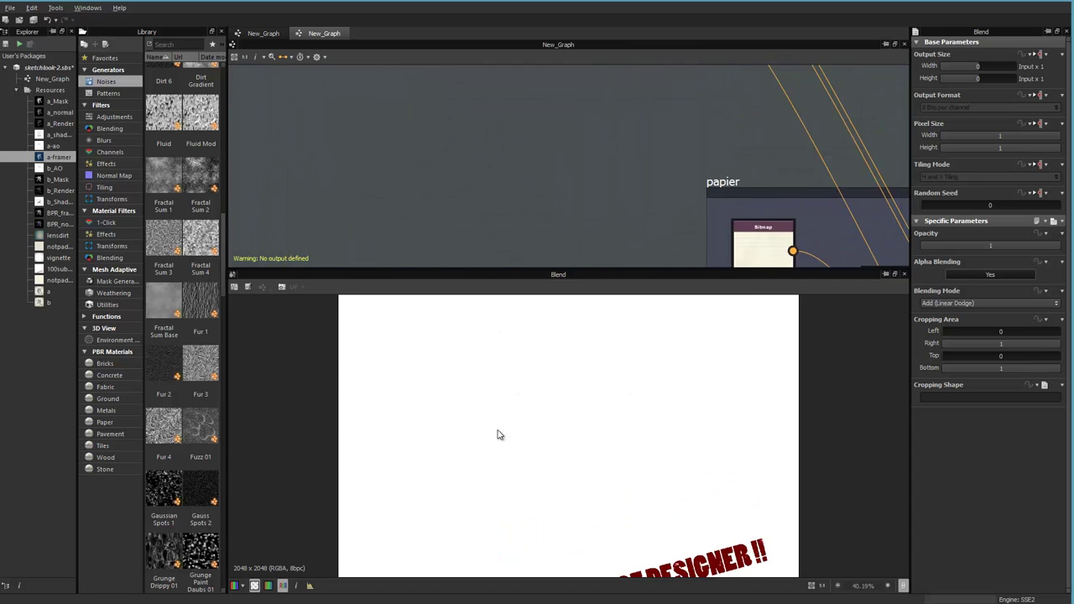
scroll(542, 187, down, 4)
drag(562, 273, 528, 432)
middle_drag(479, 187, 364, 240)
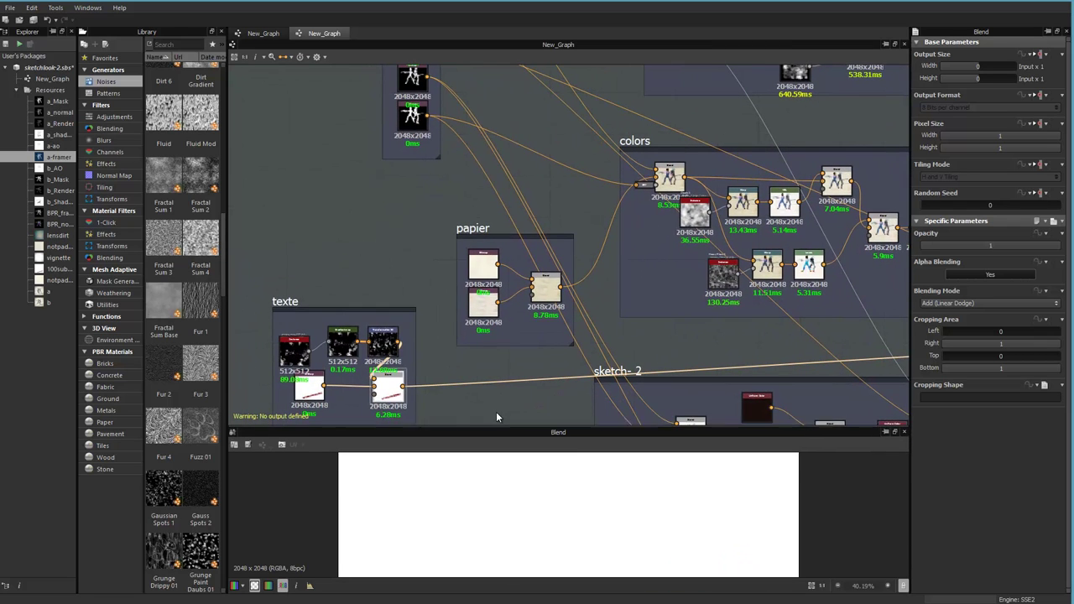
middle_drag(679, 280, 702, 280)
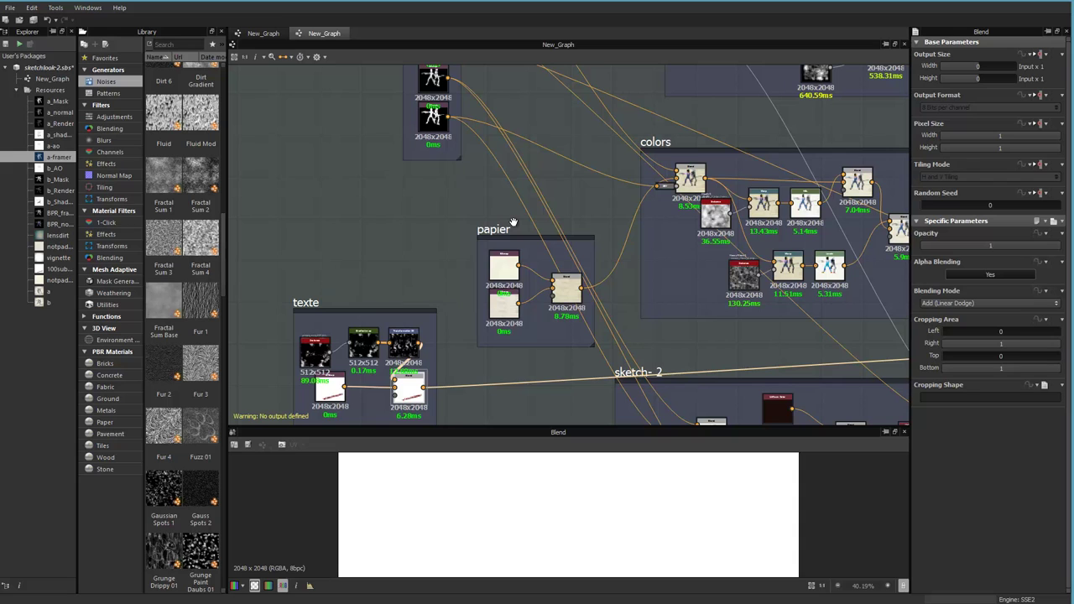
Examine the papier frame's lined-paper and dirty-paper Bitmap nodes and display their Blend result in the 2D view.
scroll(491, 268, up, 4)
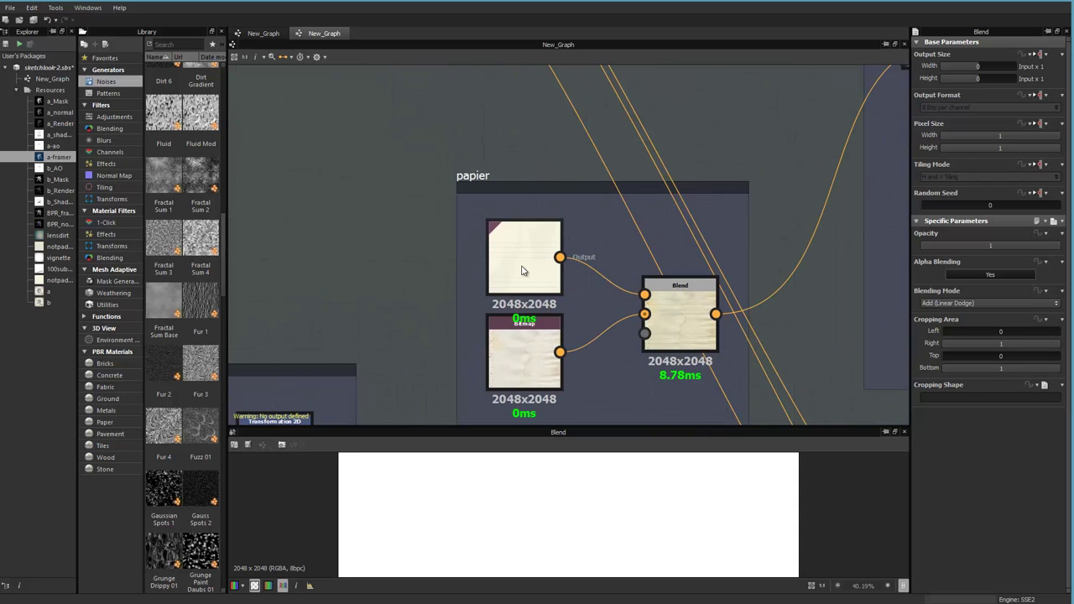
scroll(520, 262, up, 1)
middle_drag(515, 264, 490, 179)
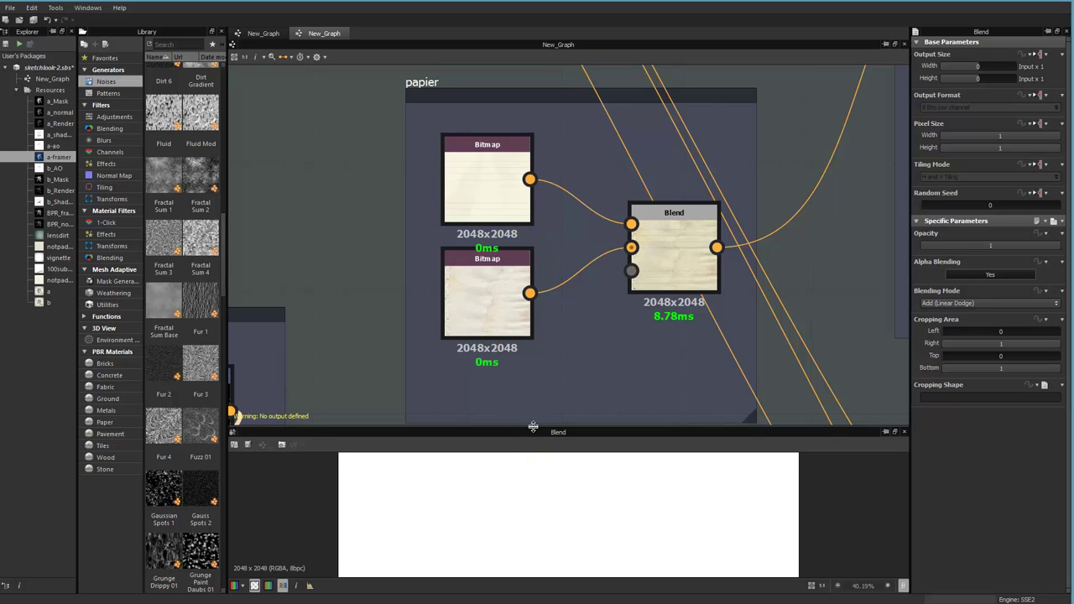
drag(532, 426, 528, 388)
double_click(504, 175)
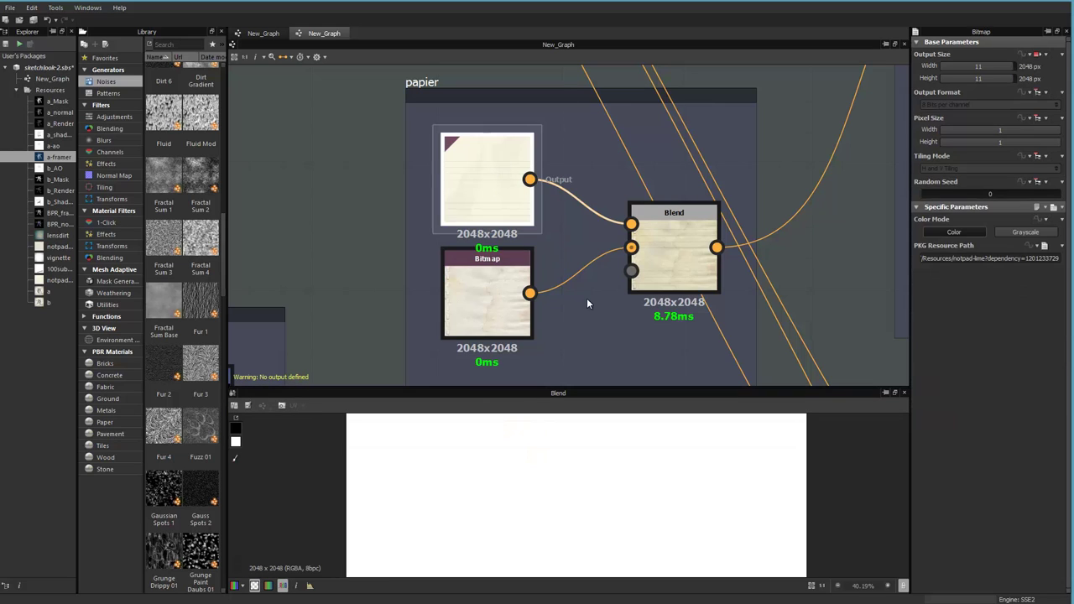
double_click(684, 232)
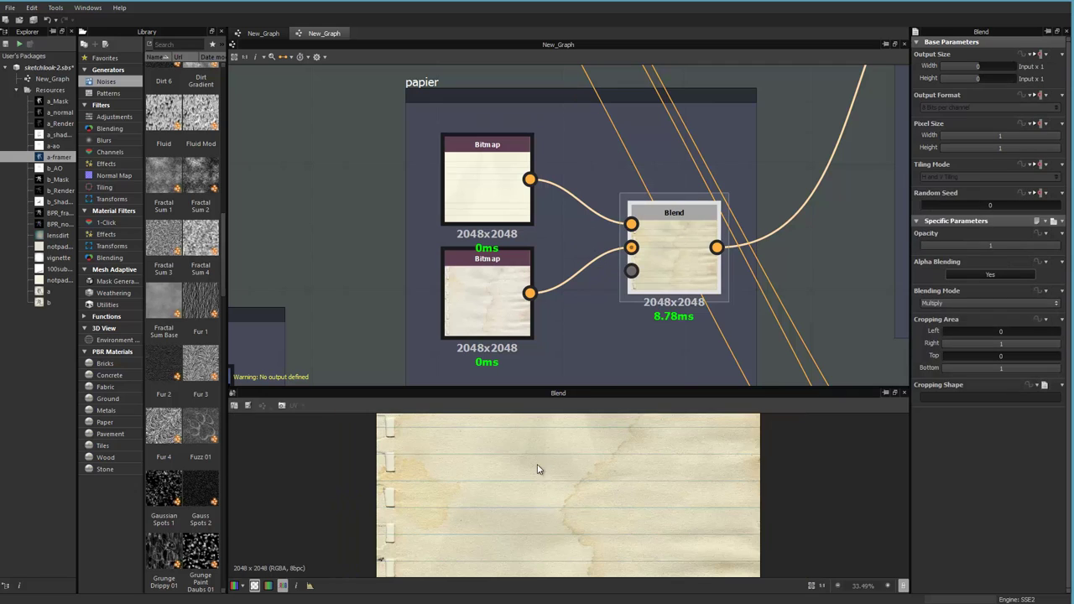
click(472, 270)
double_click(475, 277)
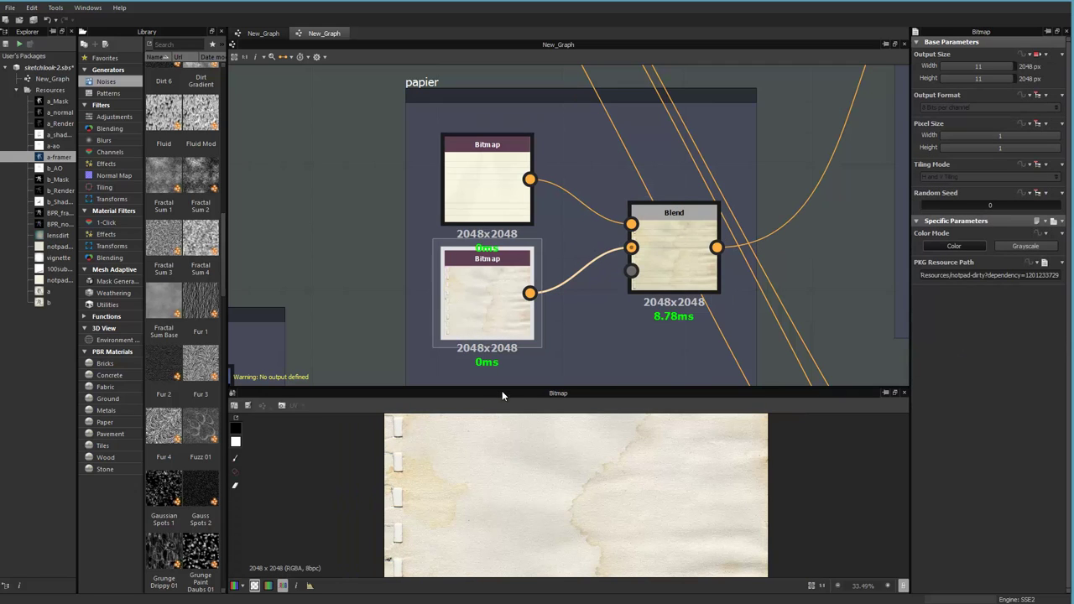
mouse_move(502, 390)
mouse_down()
mouse_move(500, 331)
mouse_move(500, 386)
mouse_up()
middle_drag(664, 258, 527, 267)
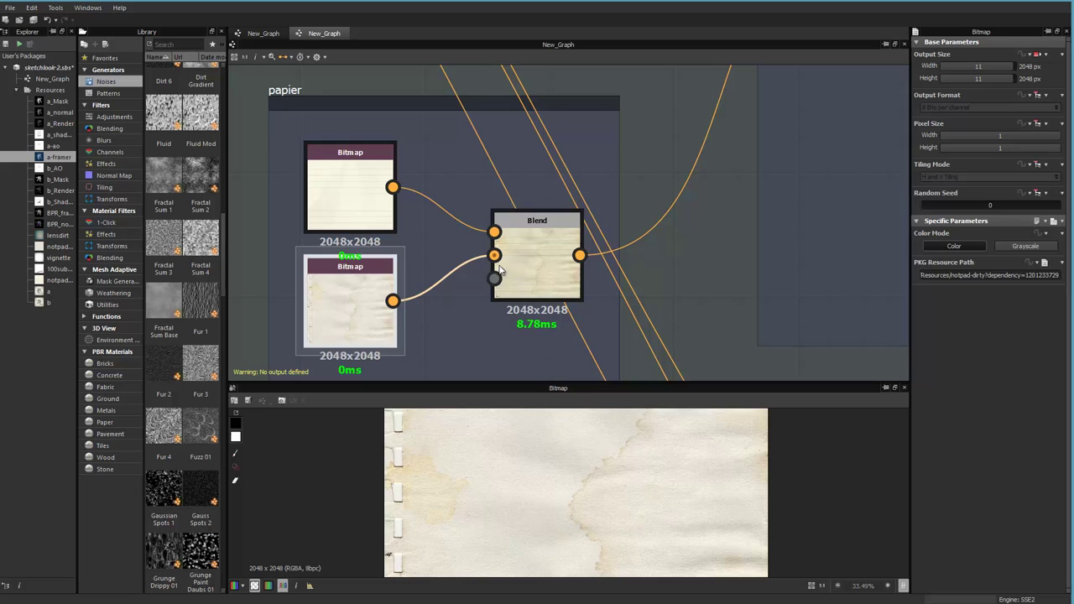
double_click(525, 267)
Examine the input frame's passes and how they connect to the sketch - 1 and colors frames.
middle_drag(491, 187, 500, 282)
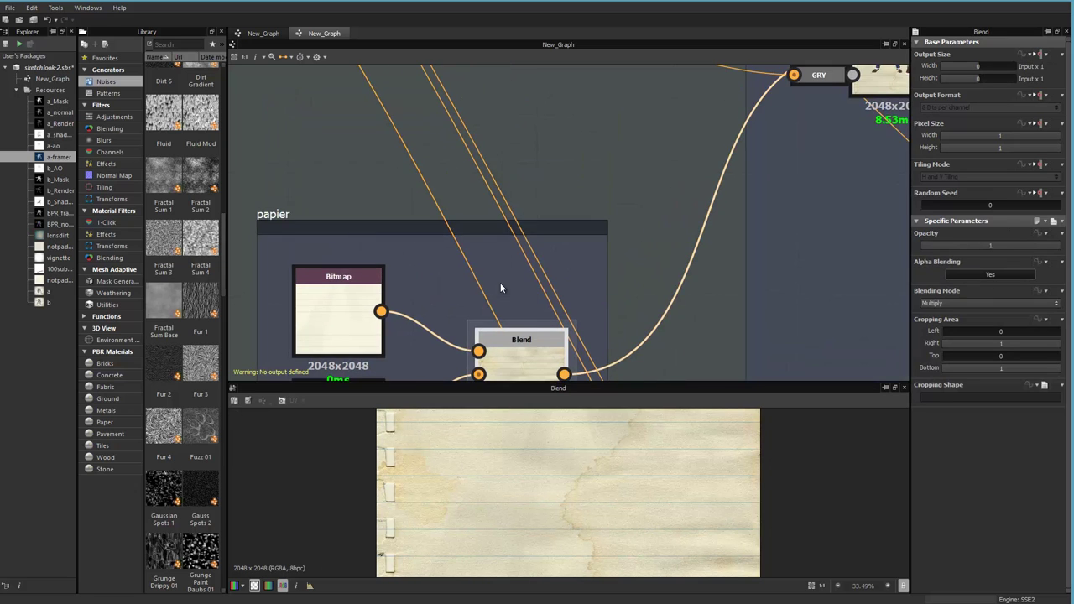
scroll(486, 239, down, 3)
middle_drag(486, 239, 623, 311)
middle_drag(525, 153, 481, 278)
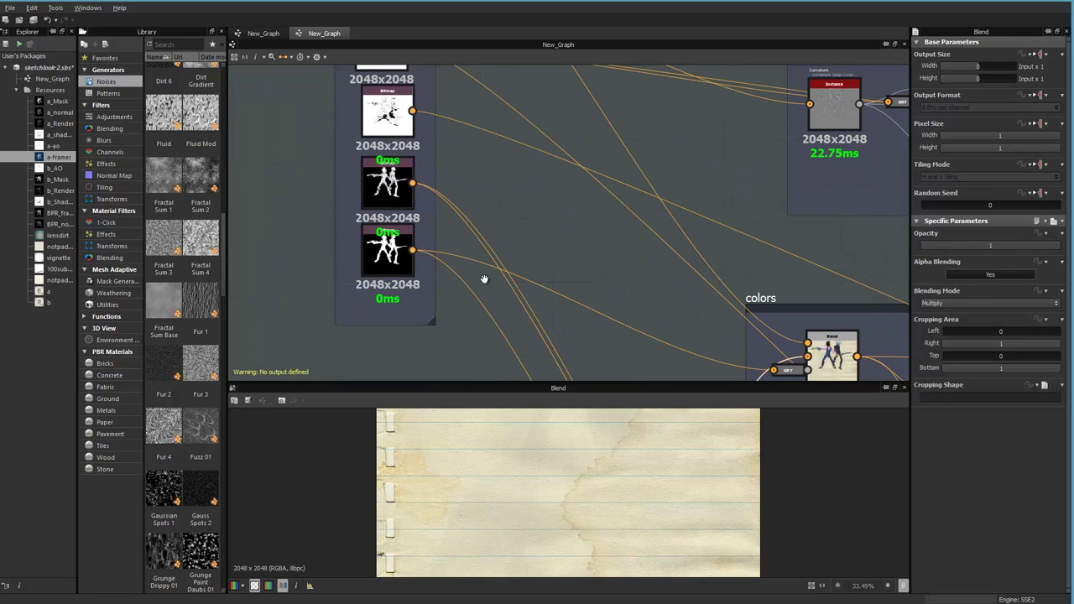
middle_drag(526, 249, 273, 312)
scroll(426, 238, down, 4)
scroll(426, 238, down, 1)
middle_drag(398, 215, 455, 264)
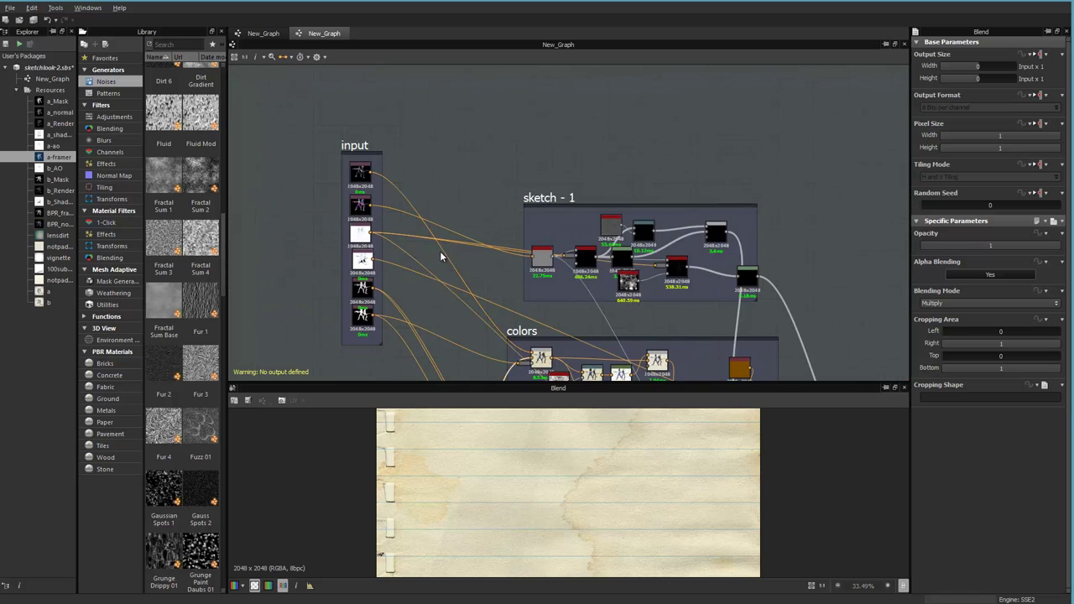
middle_drag(254, 245, 456, 245)
middle_drag(672, 199, 786, 205)
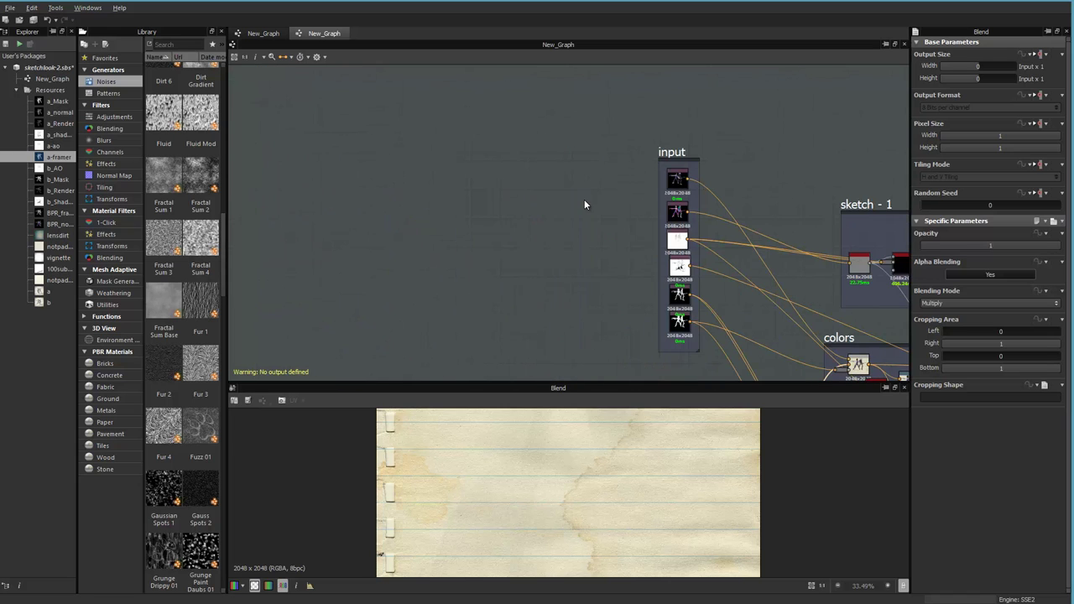
middle_drag(519, 194, 283, 201)
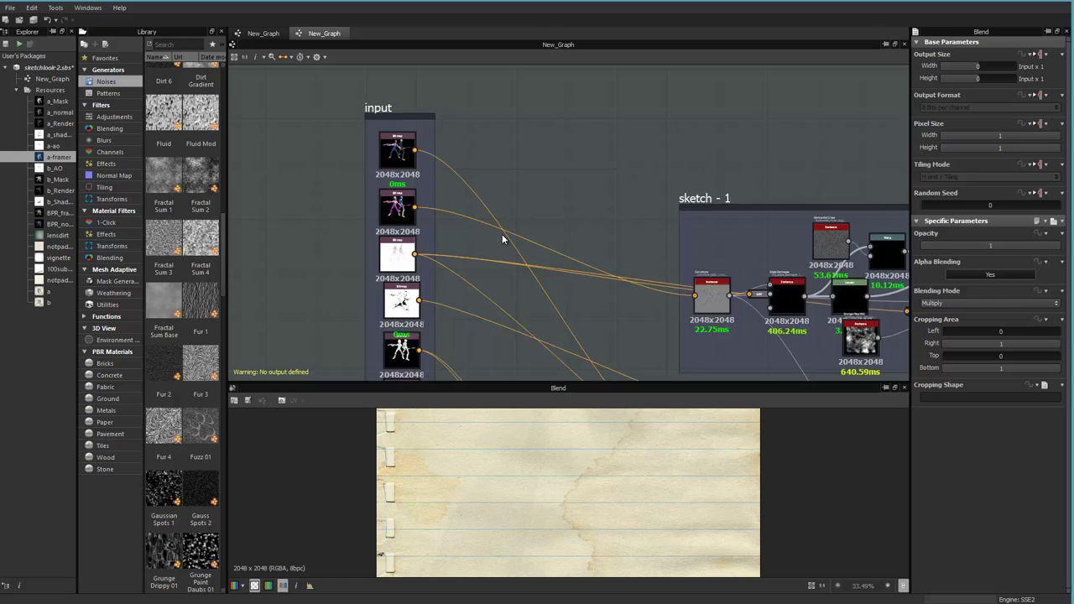
Follow the normal pass from the input frame to the Curvature node in sketch - 1 and display its image.
scroll(571, 243, up, 5)
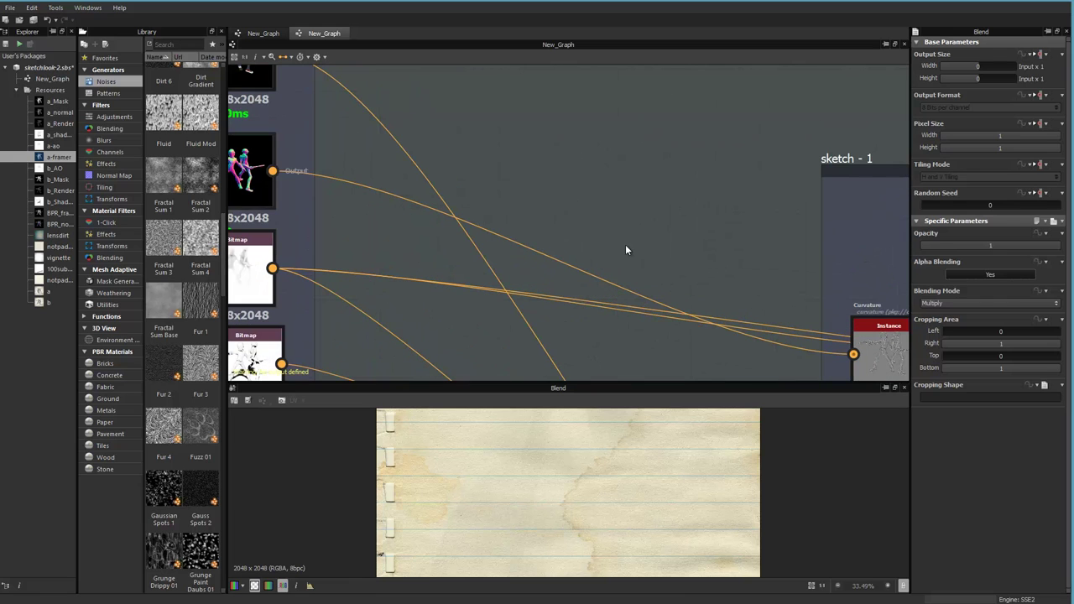
middle_drag(655, 219, 527, 157)
mouse_move(768, 304)
mouse_down()
mouse_move(724, 231)
mouse_move(736, 218)
mouse_up()
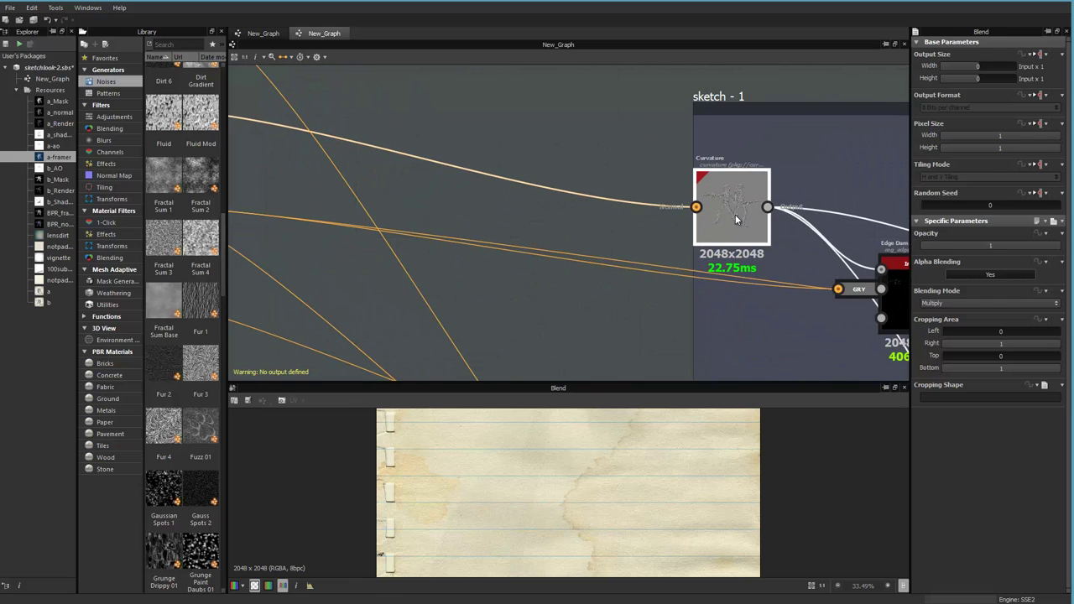
double_click(735, 216)
middle_drag(804, 194, 563, 168)
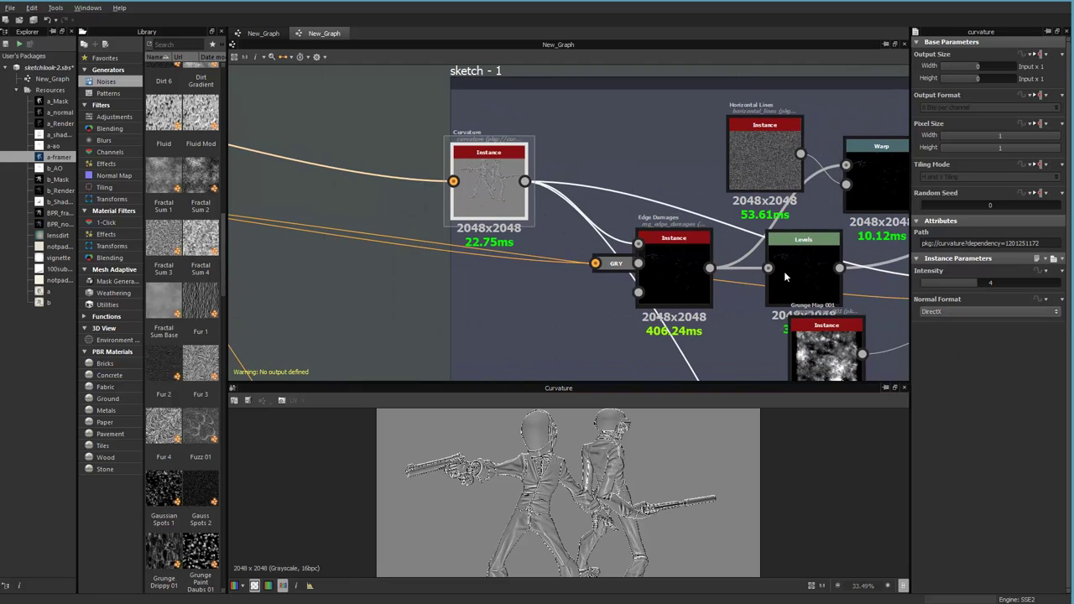
Select the first Blend node in the colors frame and trace its foreground connection back to the colour render Bitmap.
middle_drag(534, 284, 720, 173)
middle_drag(511, 344, 517, 20)
middle_drag(526, 197, 541, 57)
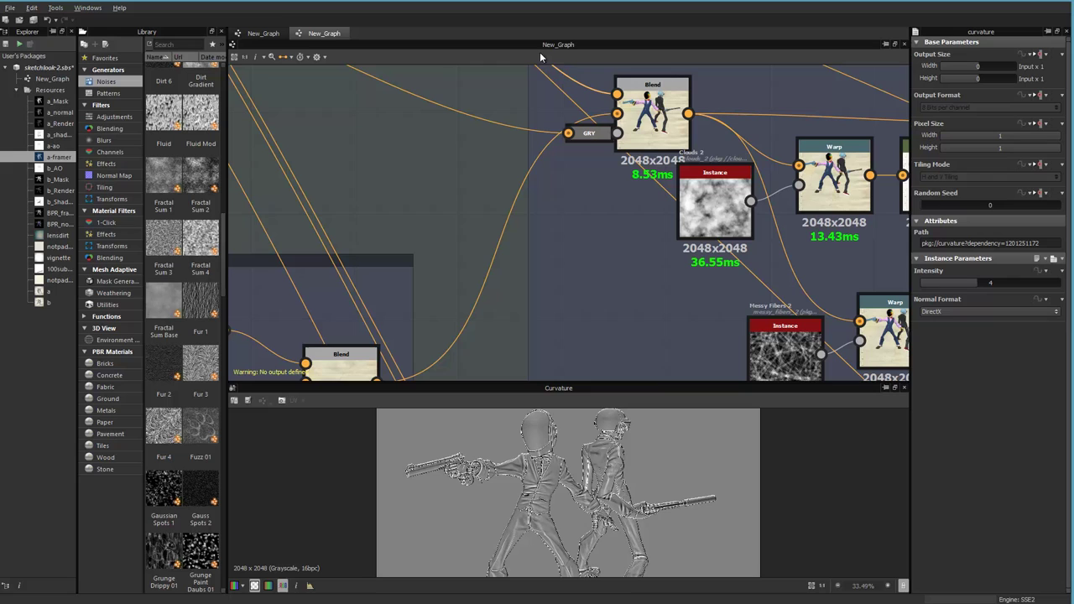
middle_drag(332, 293, 479, 353)
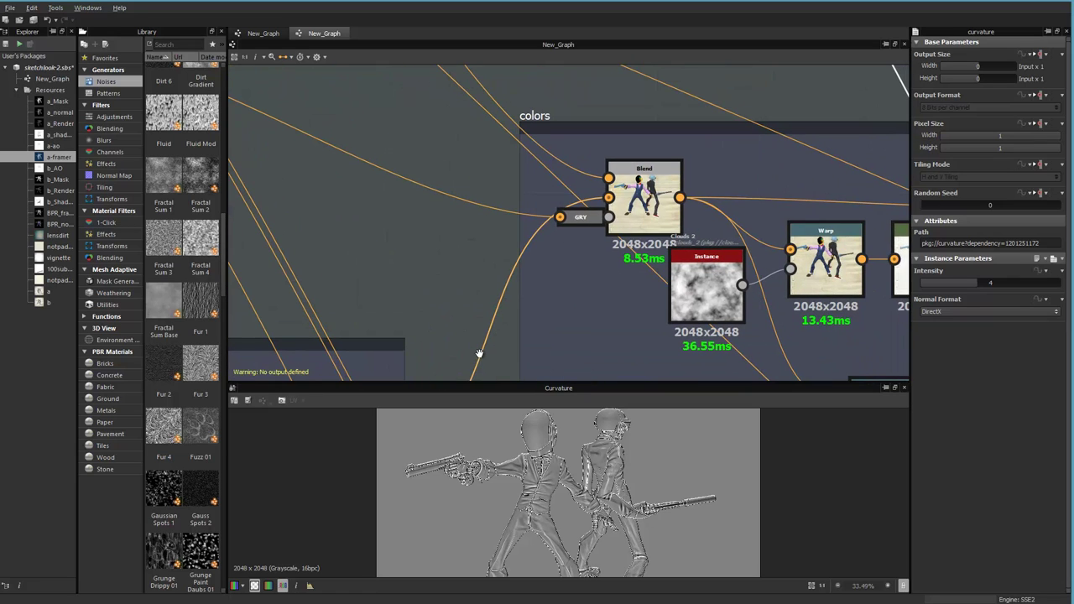
click(635, 191)
middle_drag(415, 176, 694, 444)
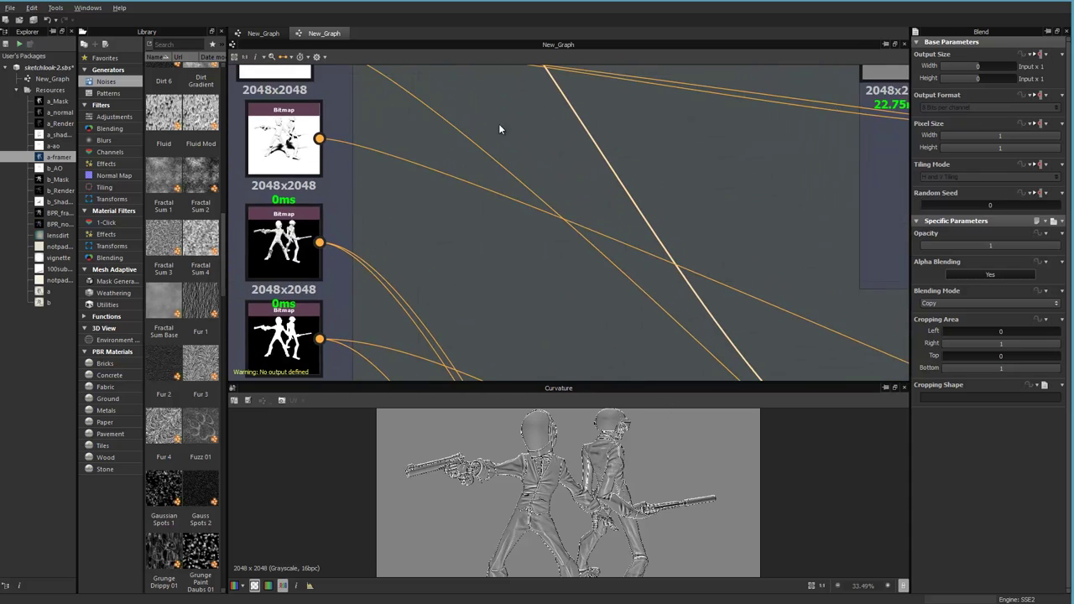
middle_drag(498, 126, 460, 167)
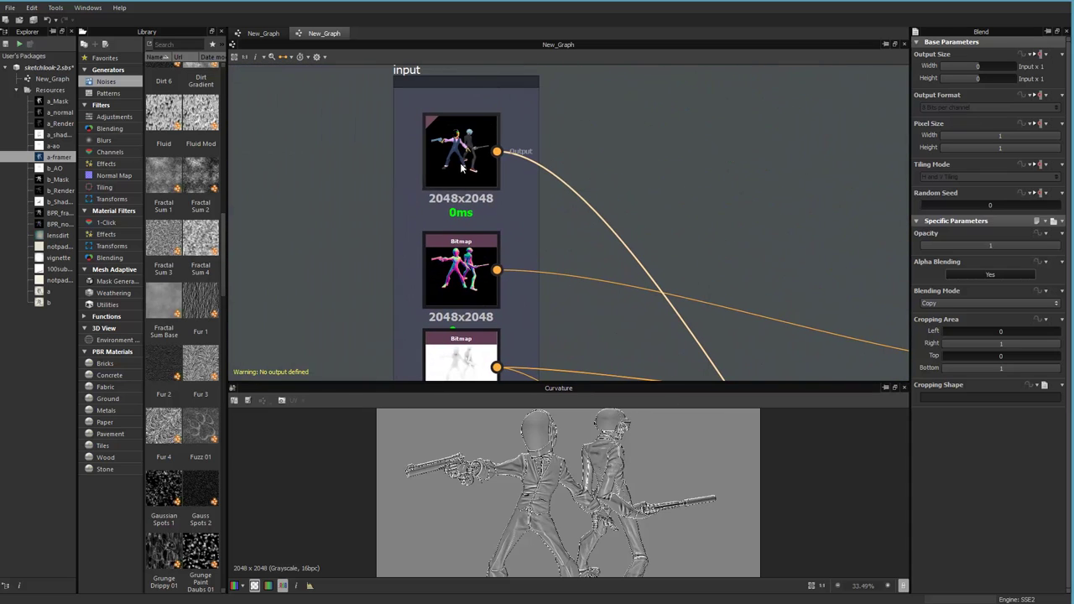
Display the first colors Blend node's image and the b_Mask Bitmap from the input frame in the 2D view.
middle_drag(634, 225, 470, 92)
middle_drag(722, 218, 542, 4)
middle_drag(685, 357, 584, 118)
click(629, 206)
middle_drag(440, 294, 778, 406)
click(441, 142)
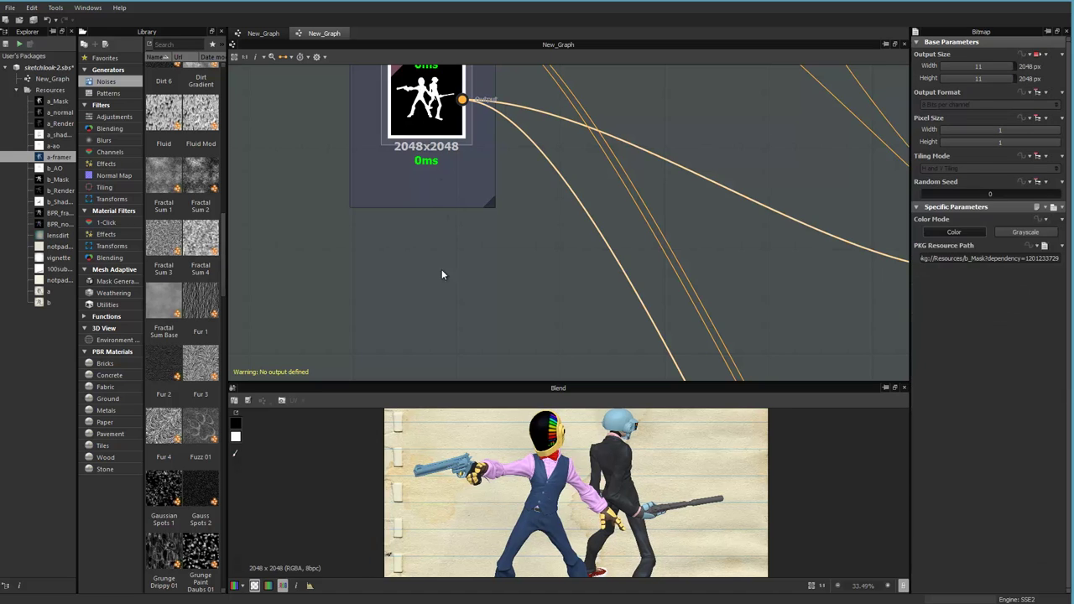
Return to the first colors Blend node's image, enlarge the 2D view and inspect the figure in the black helmet closely.
middle_drag(552, 166, 473, 161)
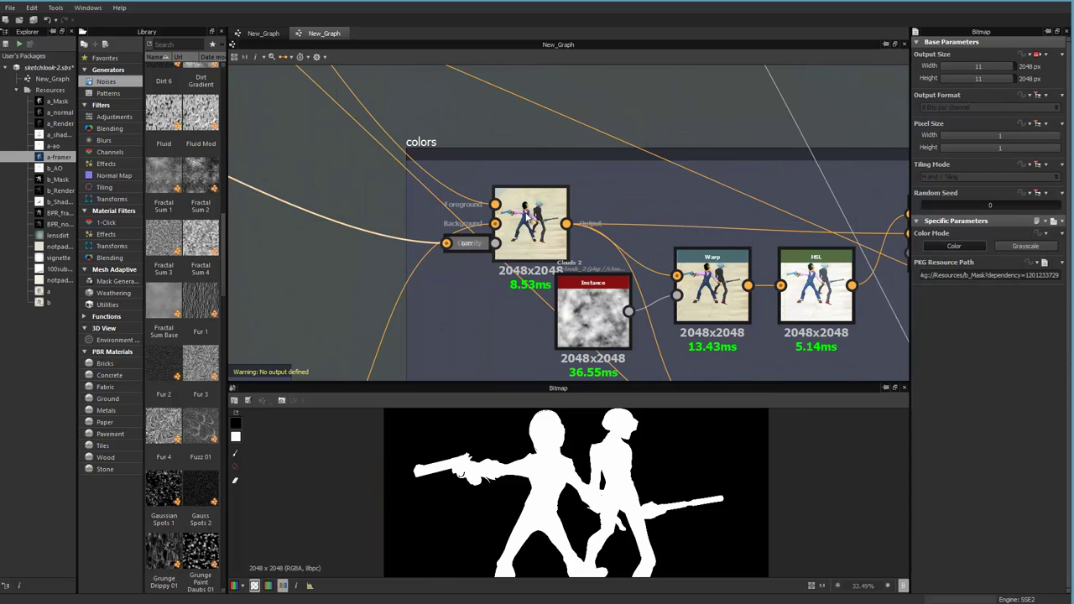
click(533, 217)
click(533, 217)
middle_drag(675, 352, 600, 317)
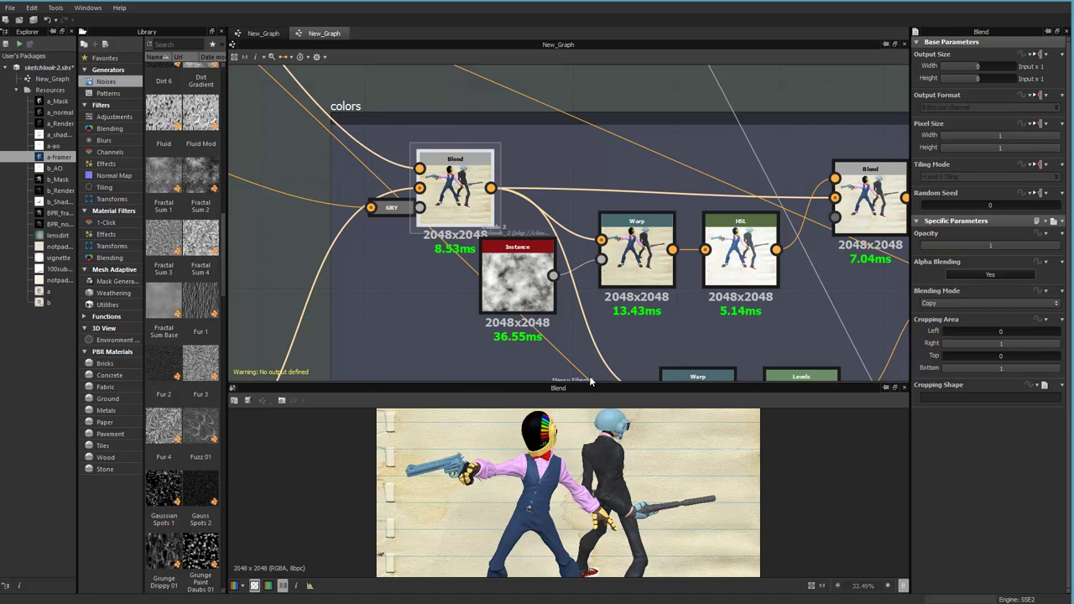
drag(590, 384, 585, 241)
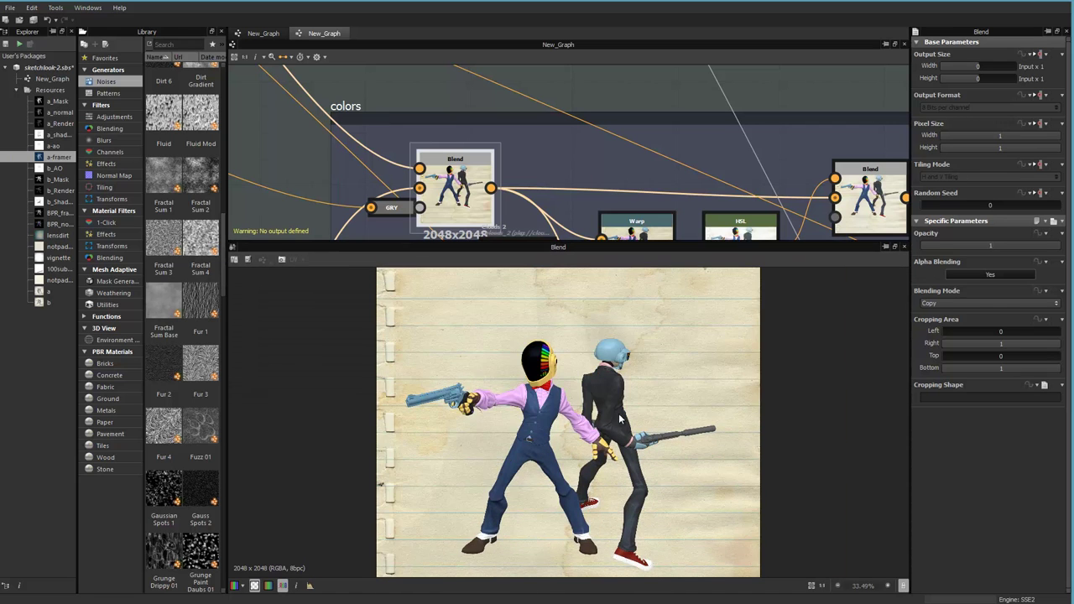
scroll(621, 419, up, 7)
Display the image of the Warp node driven by Clouds 2 in the colors frame and inspect its roughened edges.
middle_drag(602, 149, 541, 72)
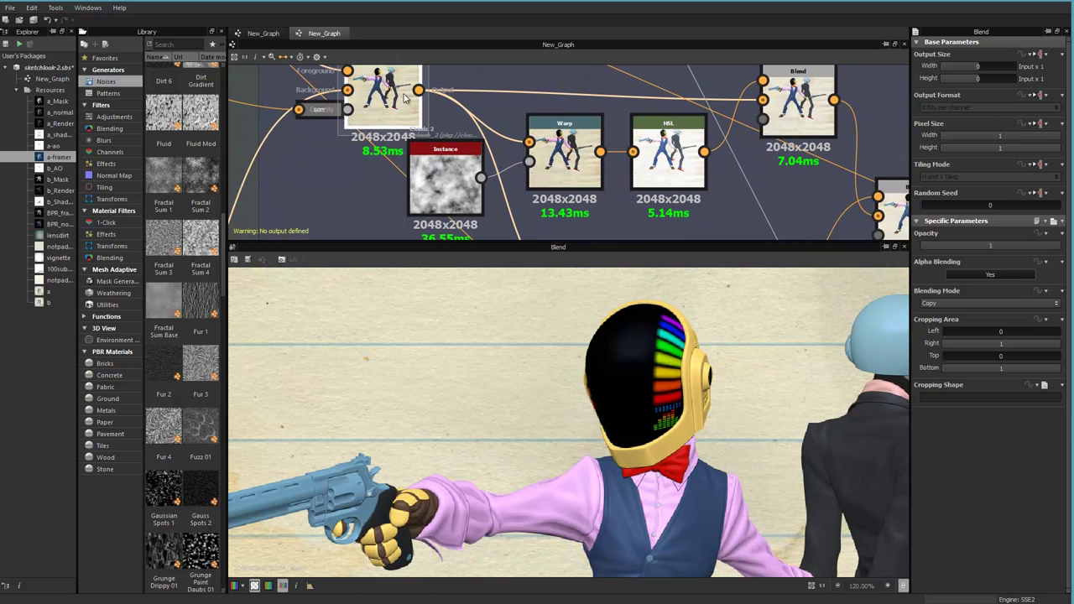
double_click(588, 150)
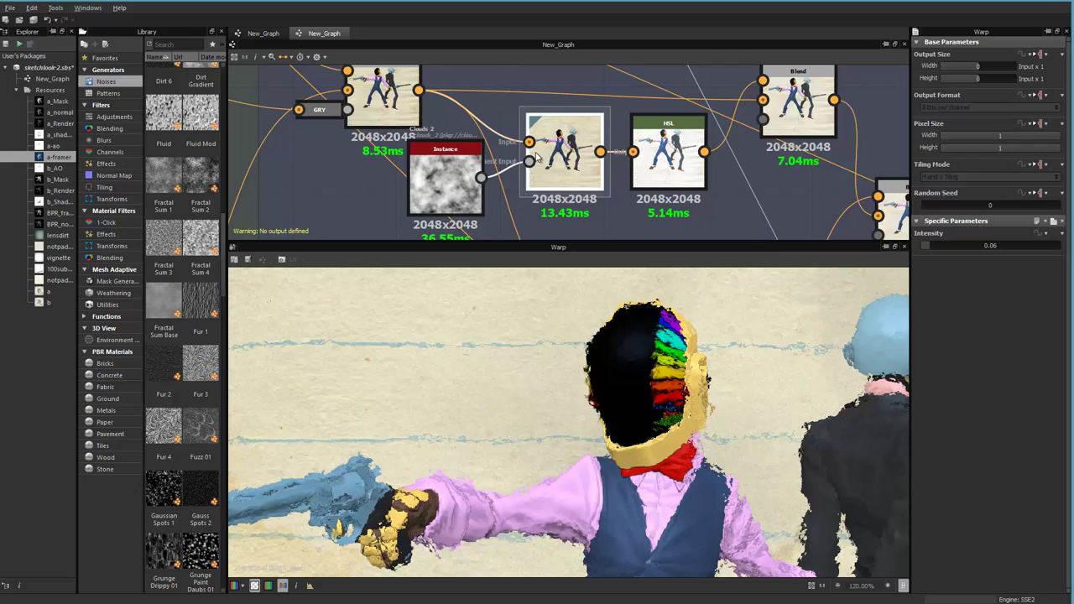
middle_drag(536, 155, 482, 112)
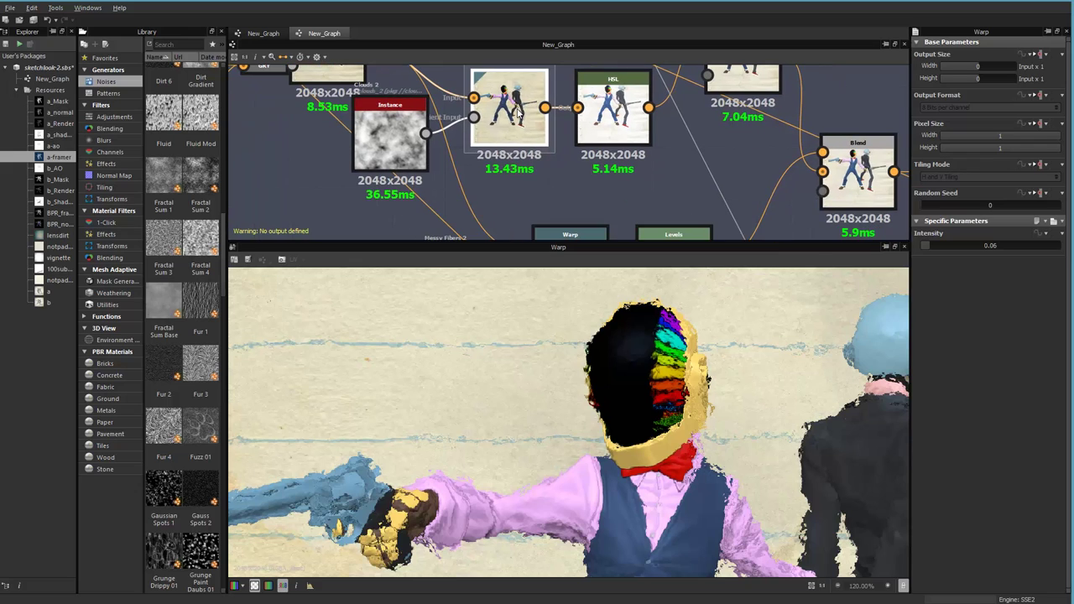
Check the Clouds 2 noise node and open the HSL node that follows the Warp in the colors frame.
click(398, 149)
middle_drag(579, 110, 515, 154)
double_click(535, 153)
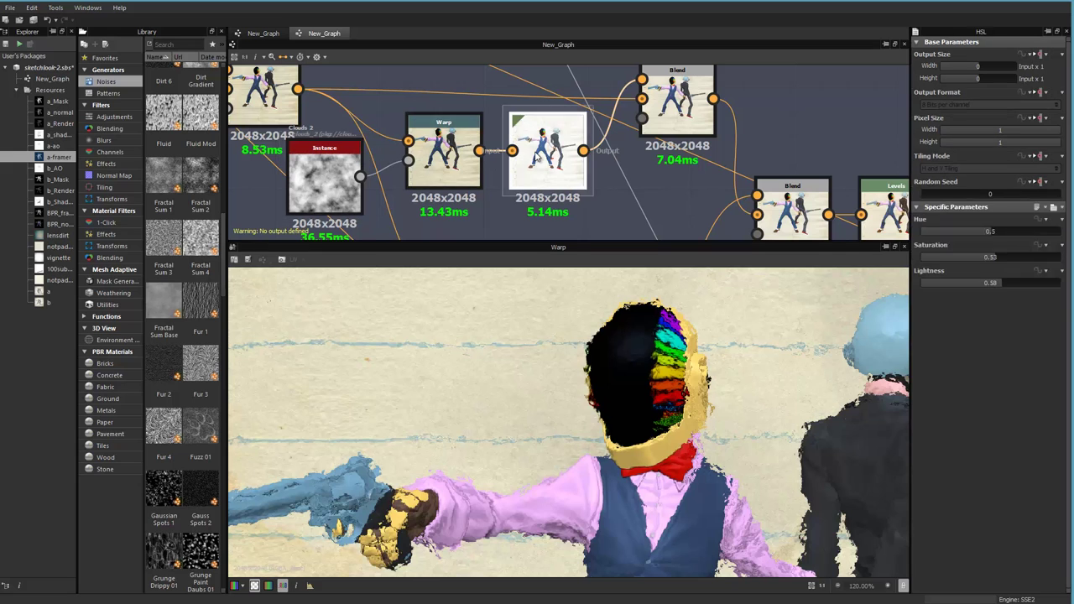
Compare the images of the Blend that follows the HSL, the first colors Blend and the HSL node.
middle_drag(610, 145, 430, 137)
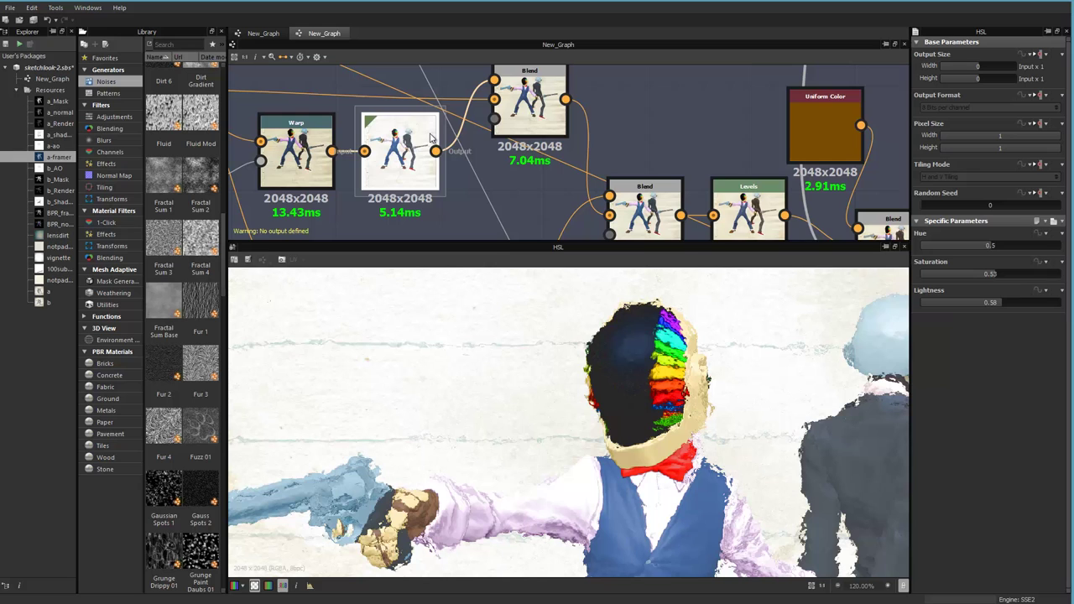
click(533, 114)
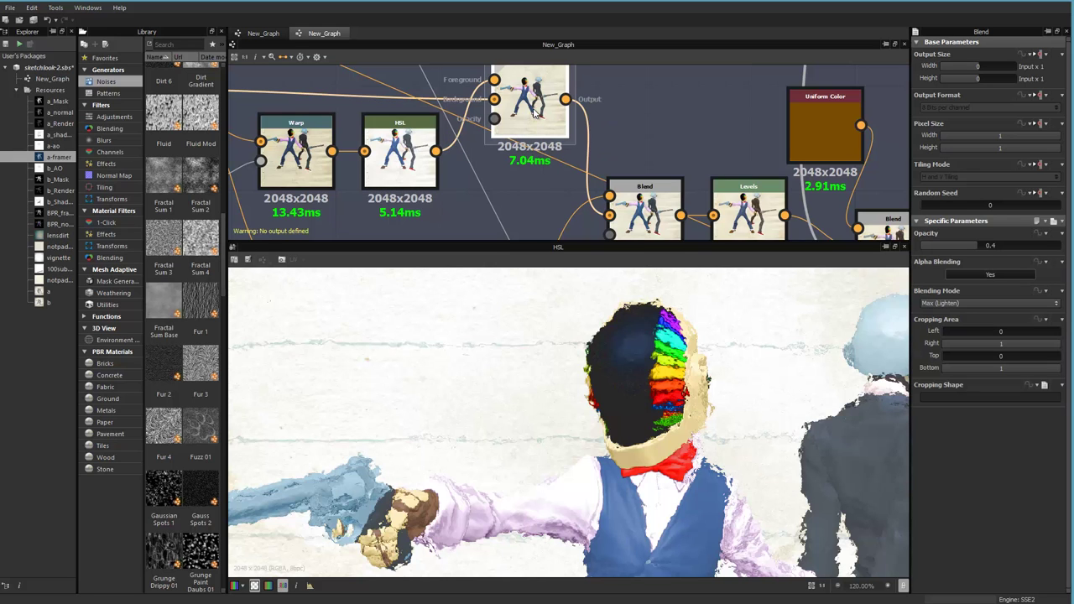
double_click(534, 113)
middle_drag(524, 160, 707, 204)
double_click(294, 138)
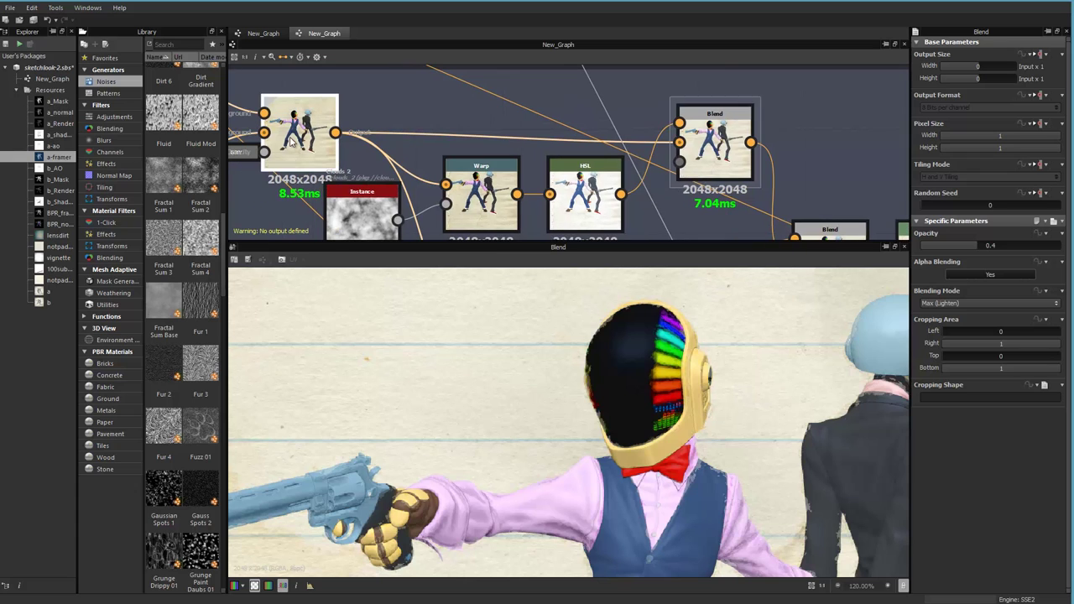
double_click(576, 210)
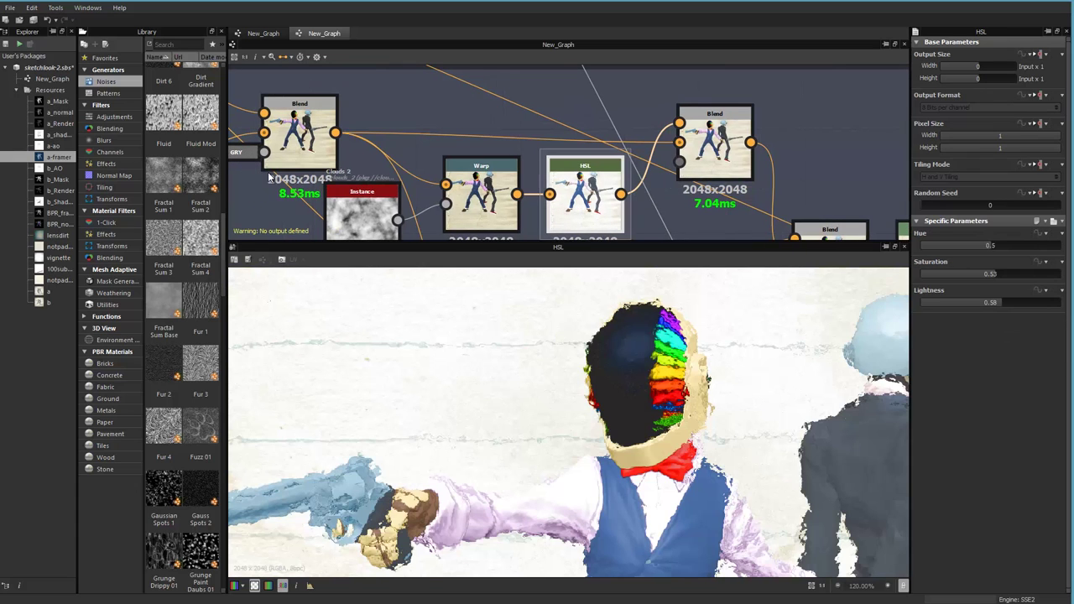
Open the Blend that mixes the HSL branch into the colors and set its opacity to 0.45.
double_click(714, 141)
middle_drag(647, 135, 558, 148)
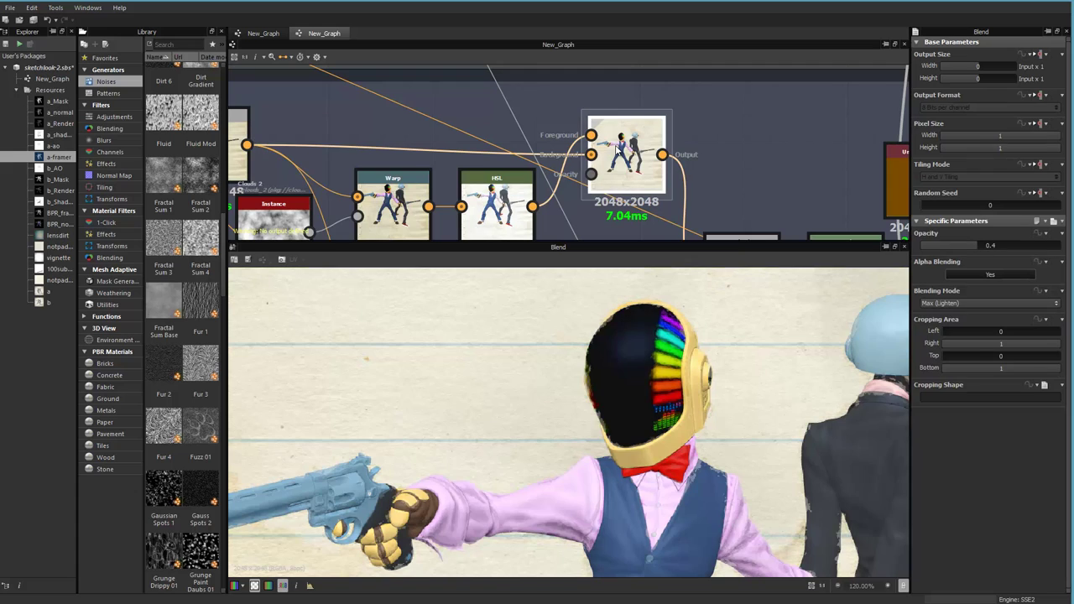
middle_drag(878, 210, 817, 177)
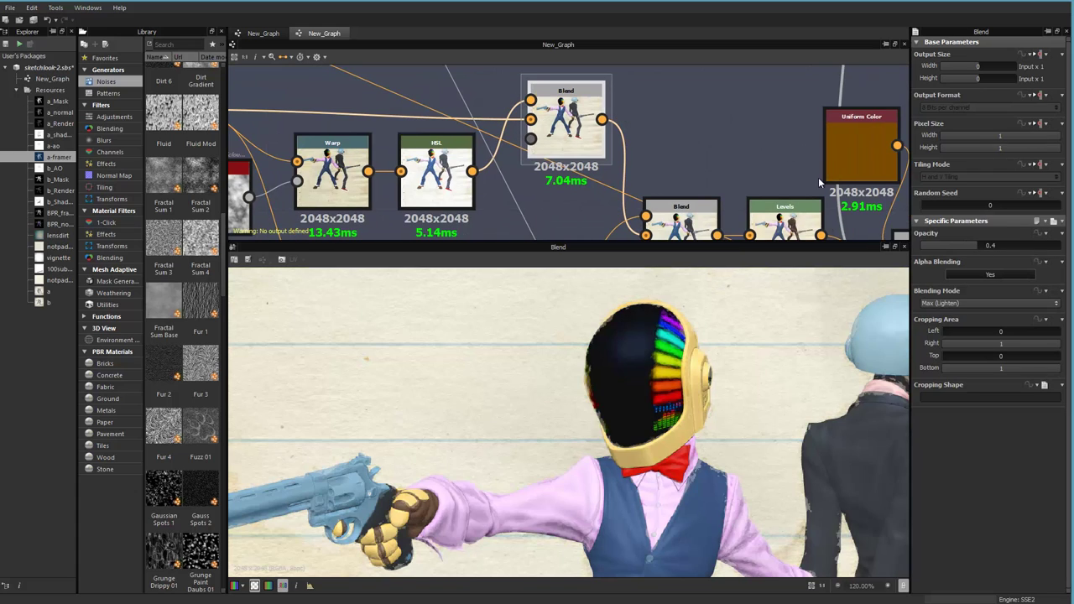
mouse_move(972, 245)
mouse_down()
mouse_move(1013, 245)
mouse_move(983, 246)
mouse_up()
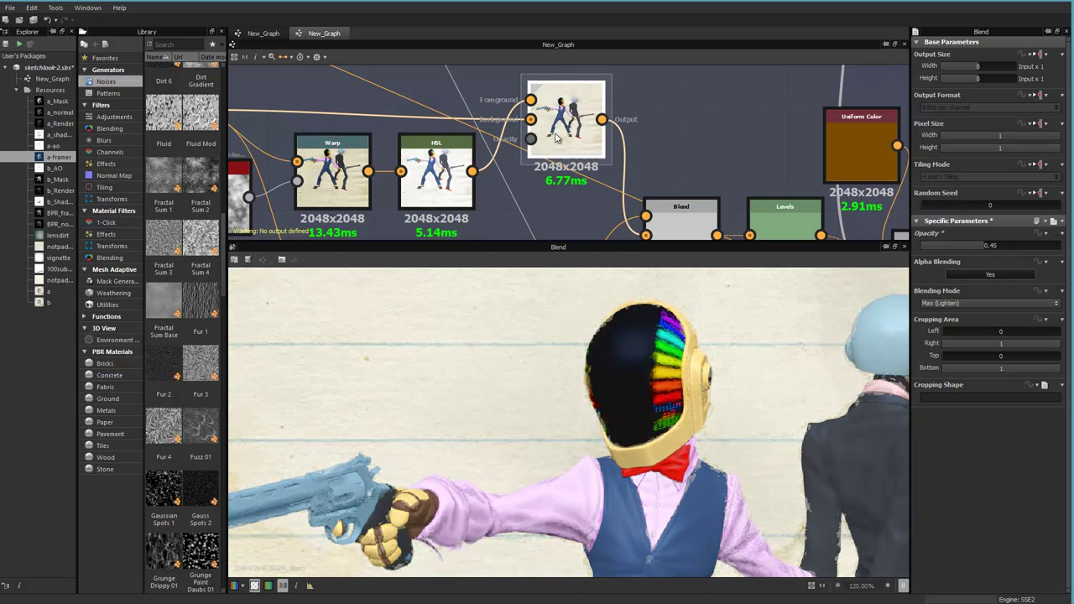
Display the next Blend in the colors frame and trace its input back to the Messy Fibers 2 branch.
middle_drag(669, 170, 609, 74)
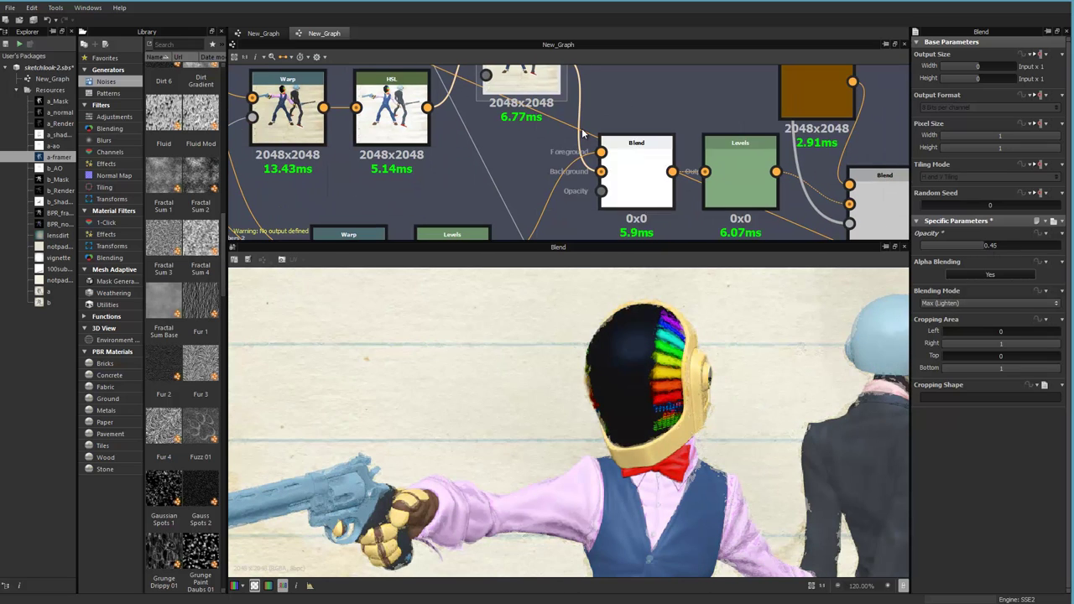
click(624, 159)
middle_drag(552, 147, 629, 92)
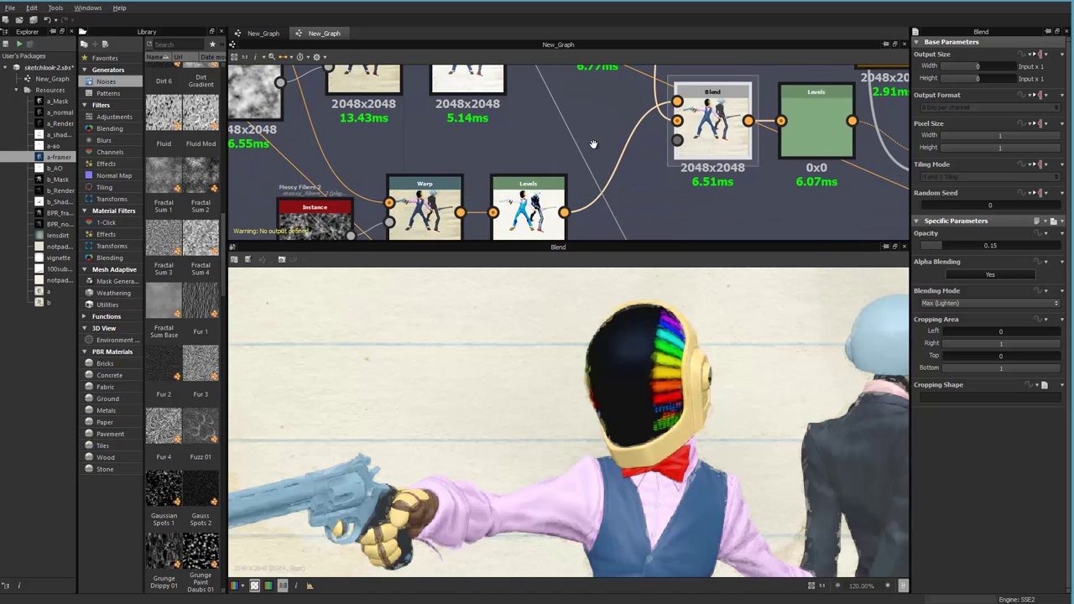
middle_drag(594, 144, 699, 125)
middle_drag(454, 153, 494, 131)
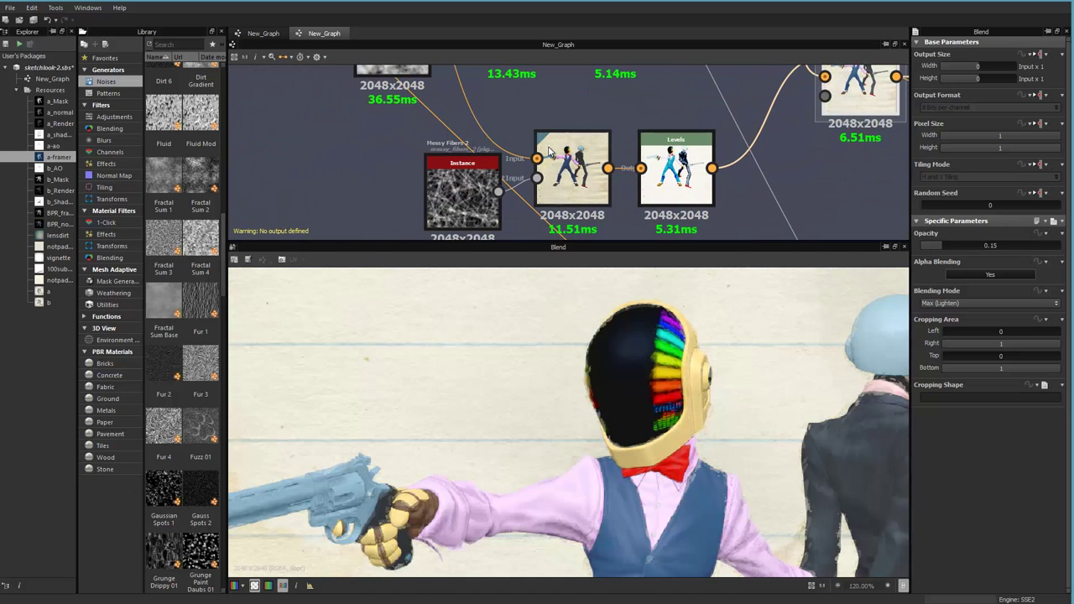
Nudge the Messy Fibers 2 node slightly away from its Warp and view the images of that Warp and the following Levels.
click(578, 157)
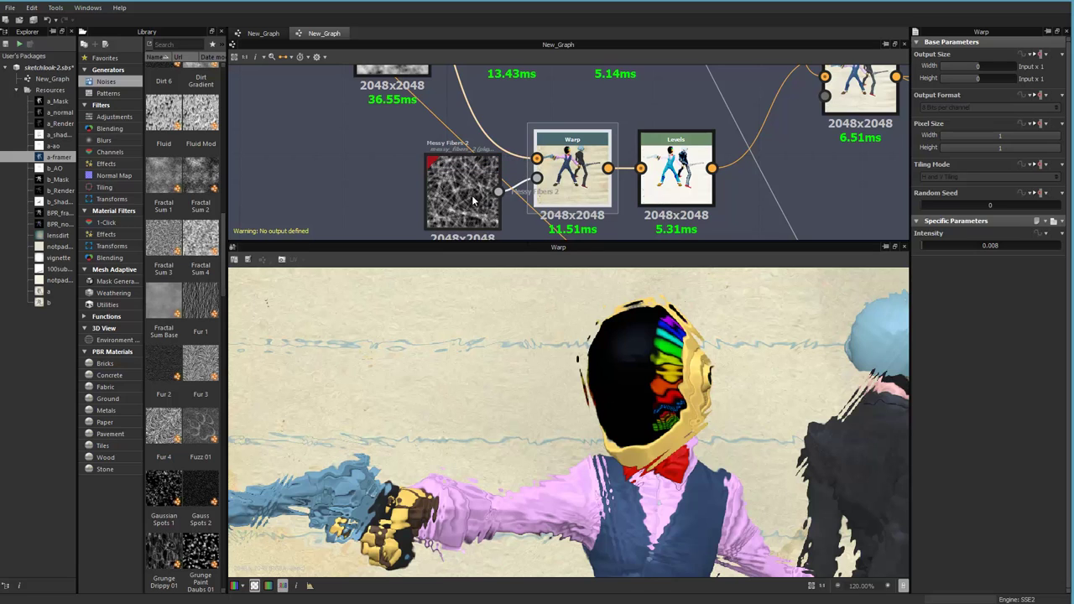
drag(472, 200, 457, 202)
middle_drag(587, 148, 534, 150)
double_click(613, 163)
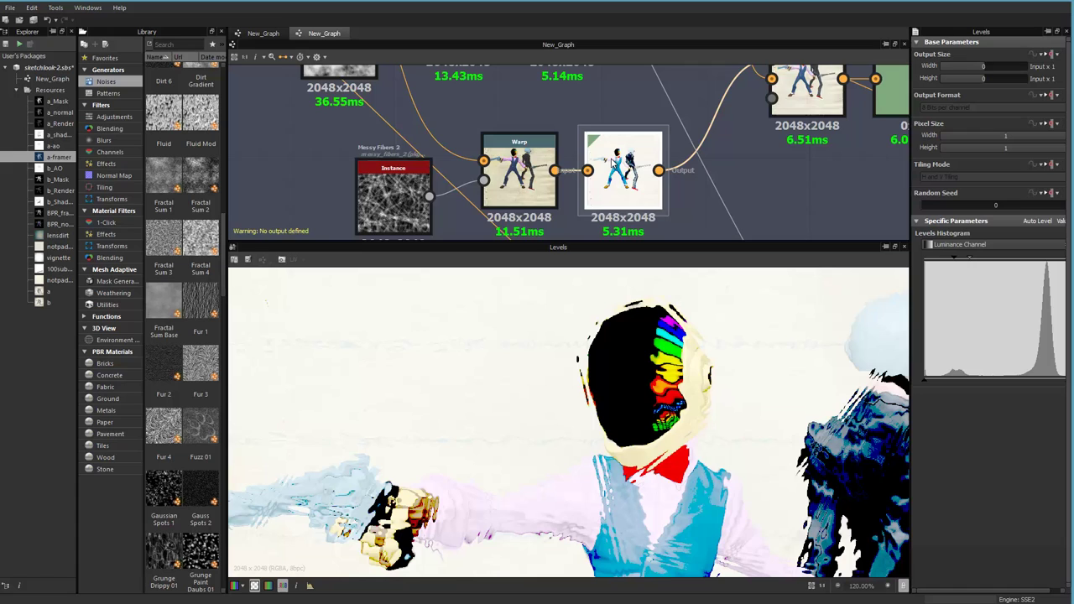
Display the Blend that receives the Messy Fibers 2 branch and the Levels node that follows it.
middle_drag(667, 134, 463, 186)
click(604, 148)
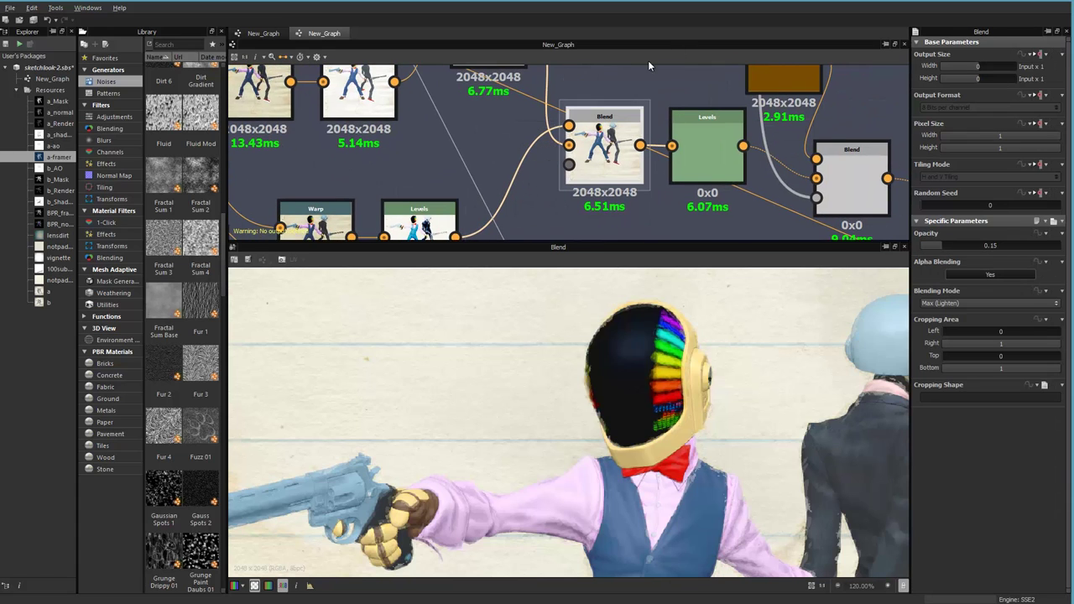
middle_drag(649, 101, 506, 153)
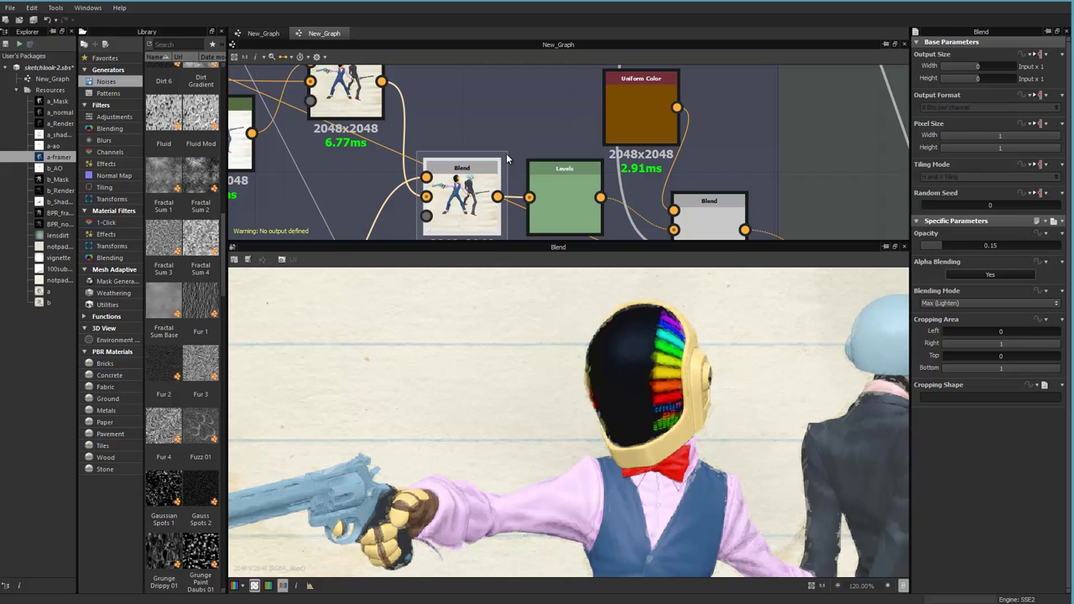
click(544, 195)
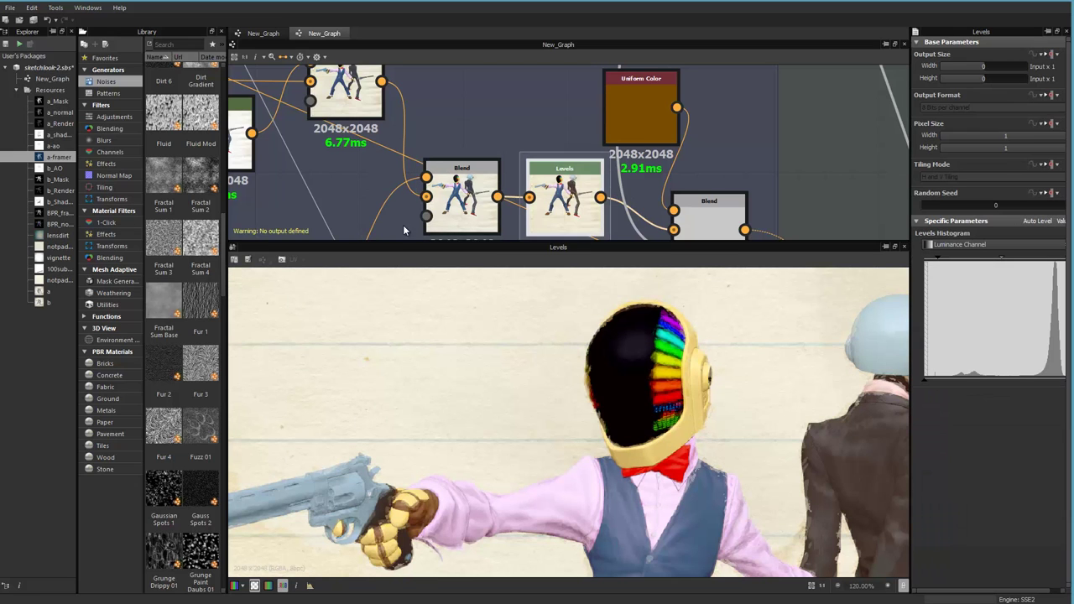
Go to the edge-mask branch above the colors frame and display the Curvature and Edge Damages images.
middle_drag(571, 204, 709, 199)
middle_drag(591, 108, 693, 271)
scroll(648, 194, down, 2)
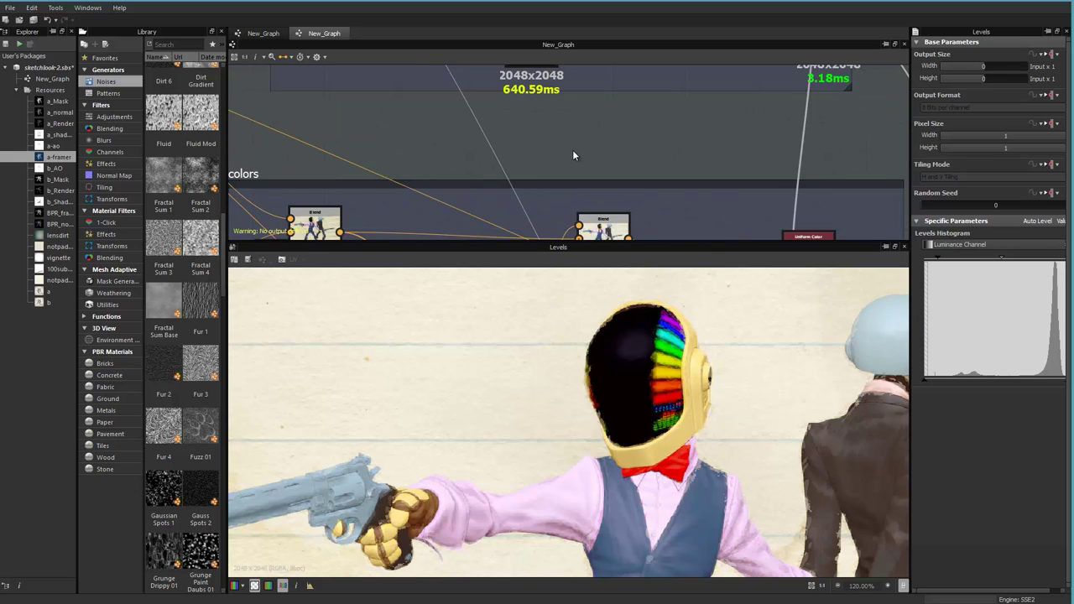
scroll(575, 155, down, 1)
middle_drag(533, 165, 564, 290)
mouse_move(453, 128)
middle_down()
mouse_move(603, 205)
mouse_move(422, 130)
middle_up()
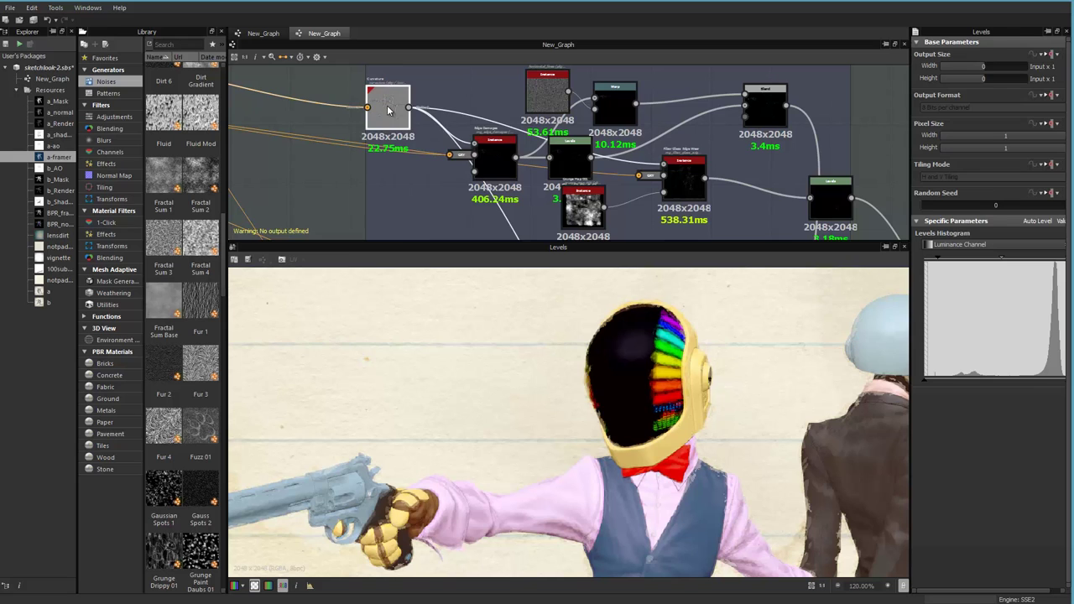
double_click(388, 109)
double_click(507, 156)
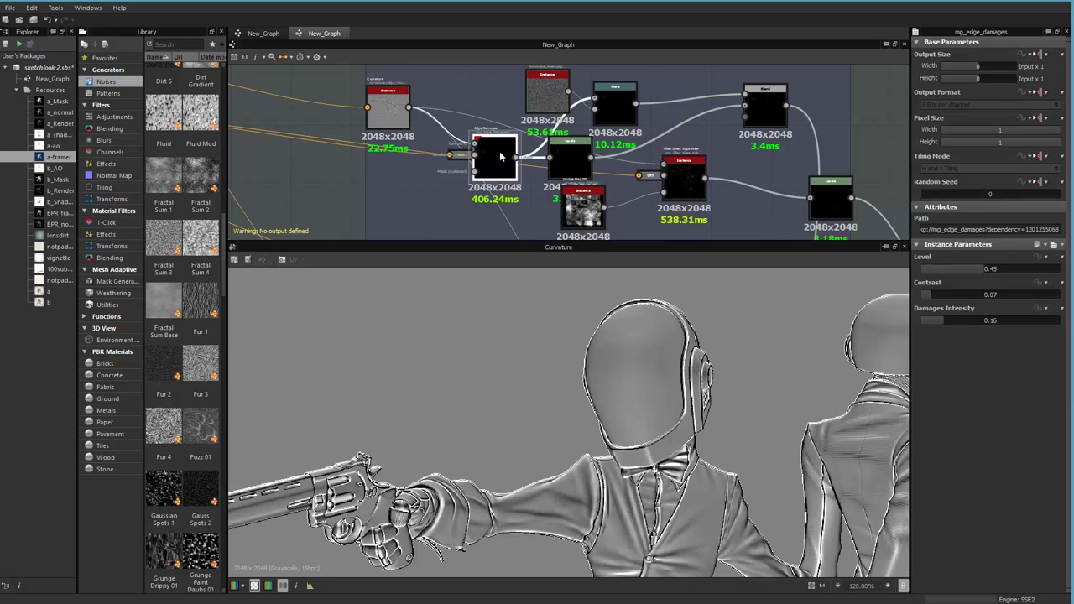
Inspect the Levels node after Edge Damages and the Warp driven by Horizontal Lines.
scroll(503, 151, up, 3)
middle_drag(470, 171, 346, 187)
double_click(484, 186)
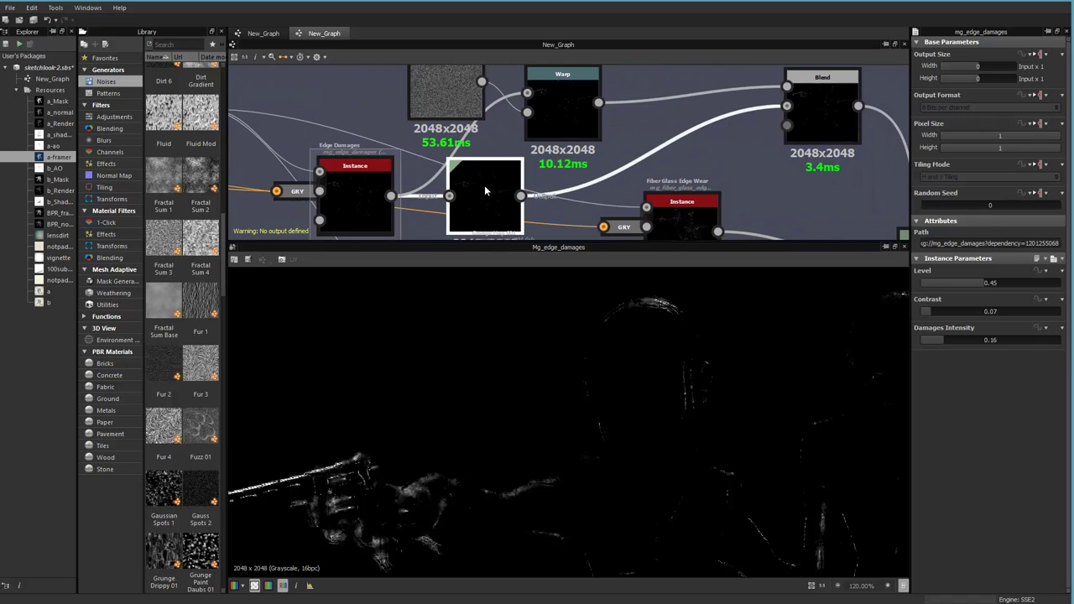
middle_drag(553, 128, 497, 170)
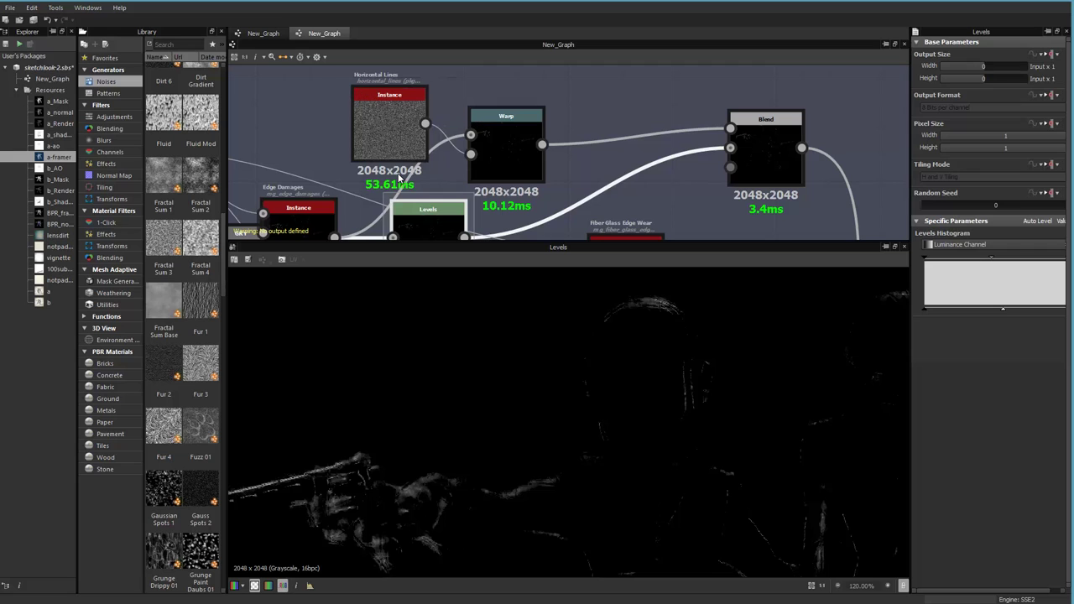
double_click(510, 139)
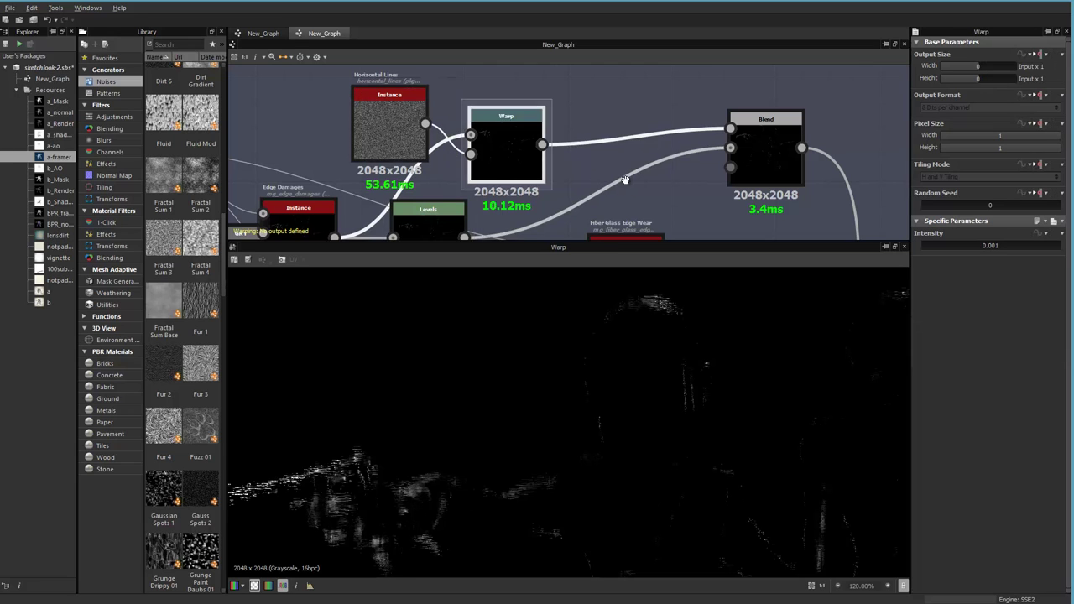
Shift the Levels node after Edge Damages slightly to the right and display the Blend that combines it with the Warp.
middle_drag(599, 194, 462, 117)
drag(323, 168, 367, 159)
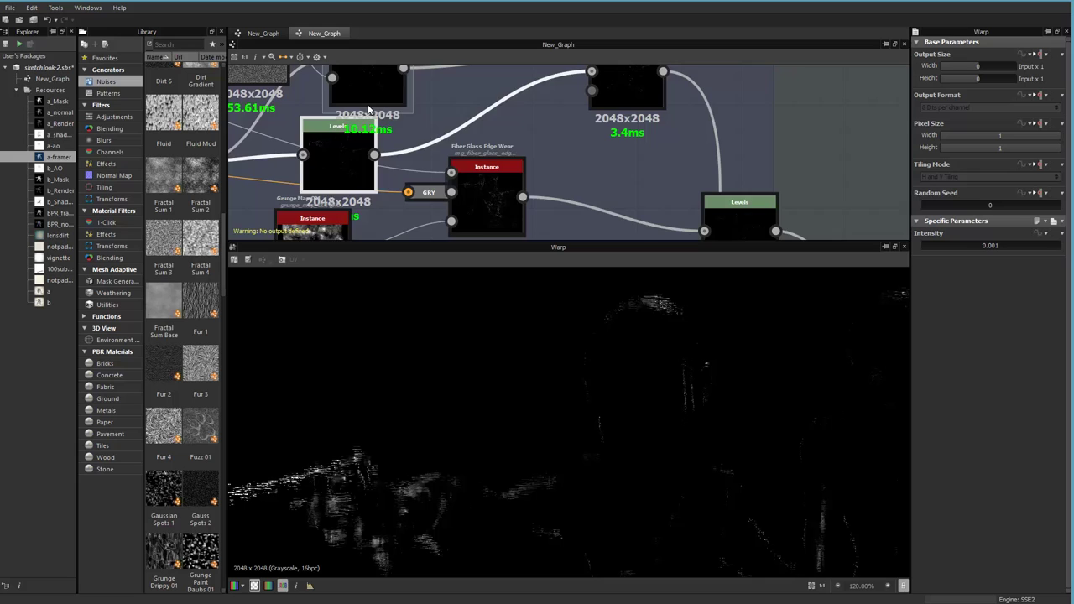
middle_drag(669, 83, 602, 136)
click(556, 128)
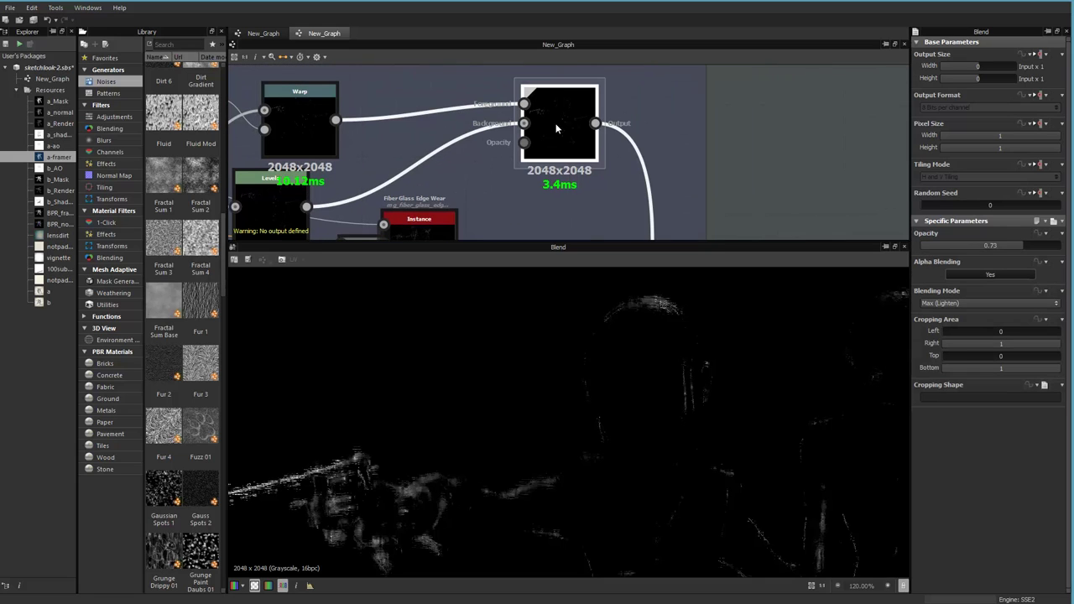
Display the image of the Levels node that follows Fiber Glass Edge Wear.
middle_drag(541, 159, 507, 110)
middle_drag(598, 168, 575, 120)
click(604, 172)
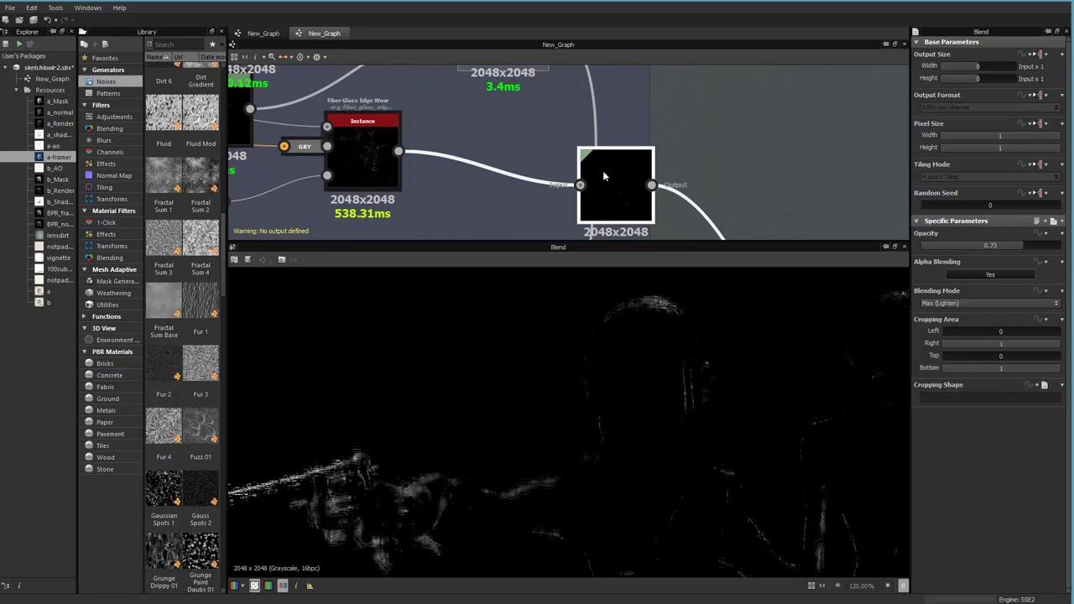
double_click(603, 172)
Rearrange the Grunge Map, Fiber Glass Edge Wear and two Levels nodes slightly in the edge-mask branch.
middle_drag(439, 129, 640, 122)
drag(402, 184, 427, 157)
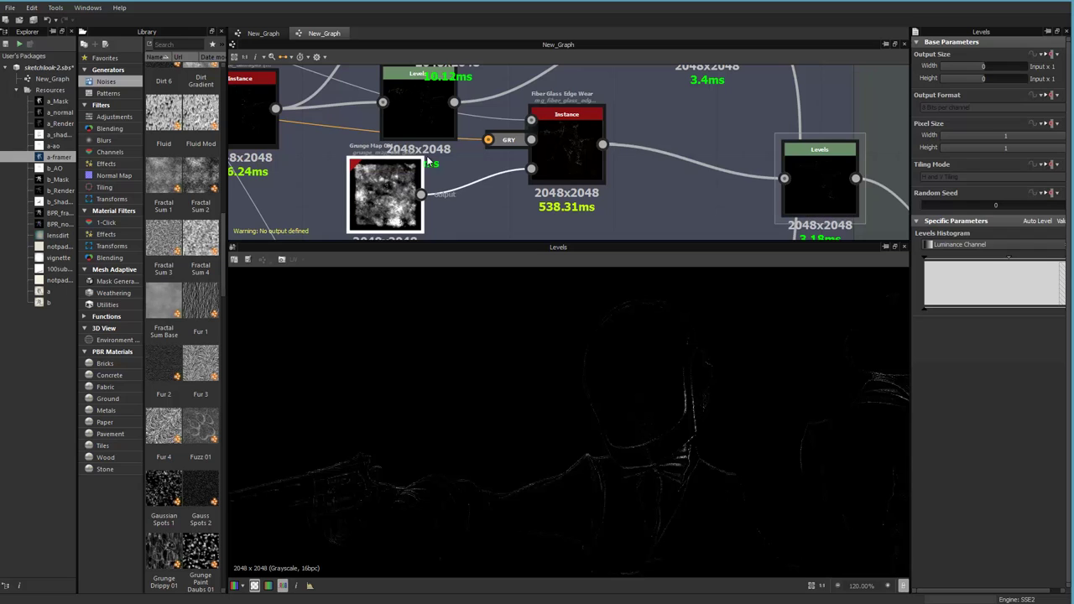
drag(418, 107, 401, 107)
mouse_move(573, 130)
mouse_down()
mouse_move(550, 155)
mouse_move(569, 144)
mouse_up()
drag(804, 180, 775, 158)
Nudge the Edge Damages and Fiber Glass Edge Wear nodes slightly to new positions.
middle_drag(301, 83, 466, 111)
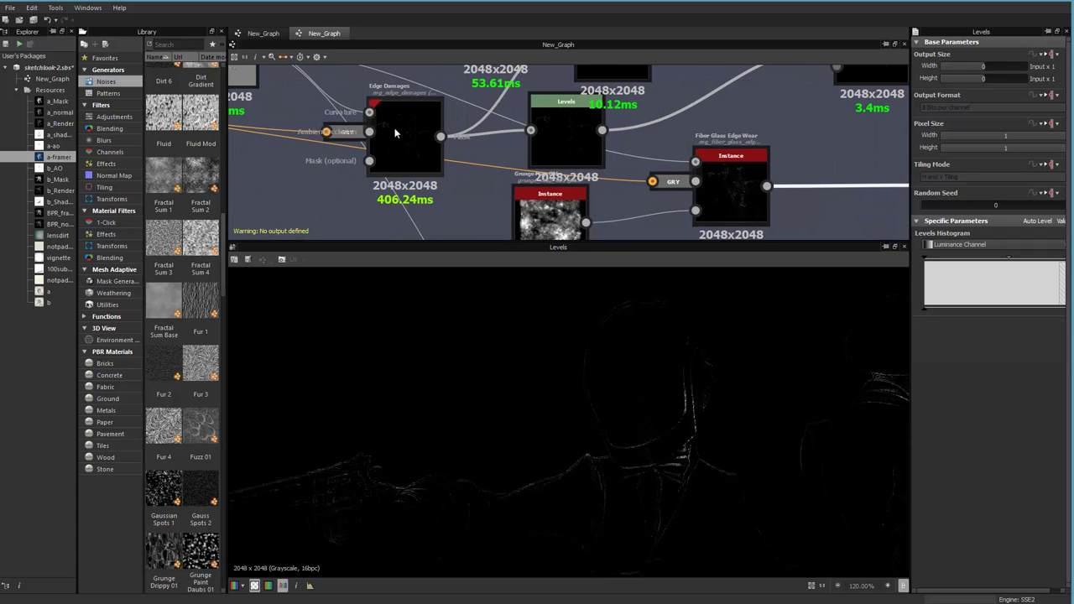
drag(396, 131, 370, 134)
middle_drag(500, 149, 532, 146)
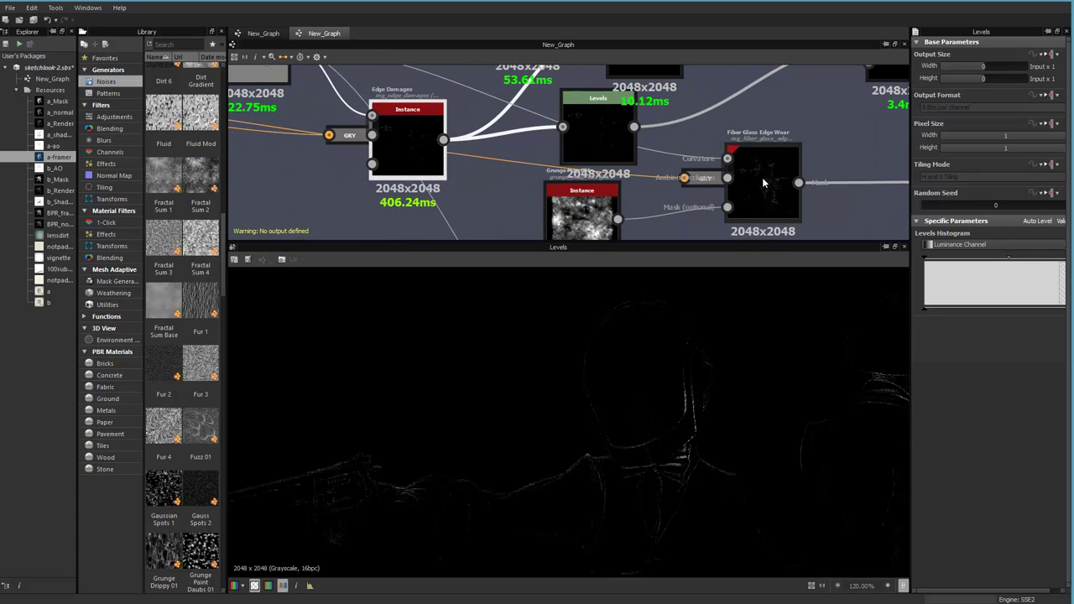
drag(761, 177, 798, 179)
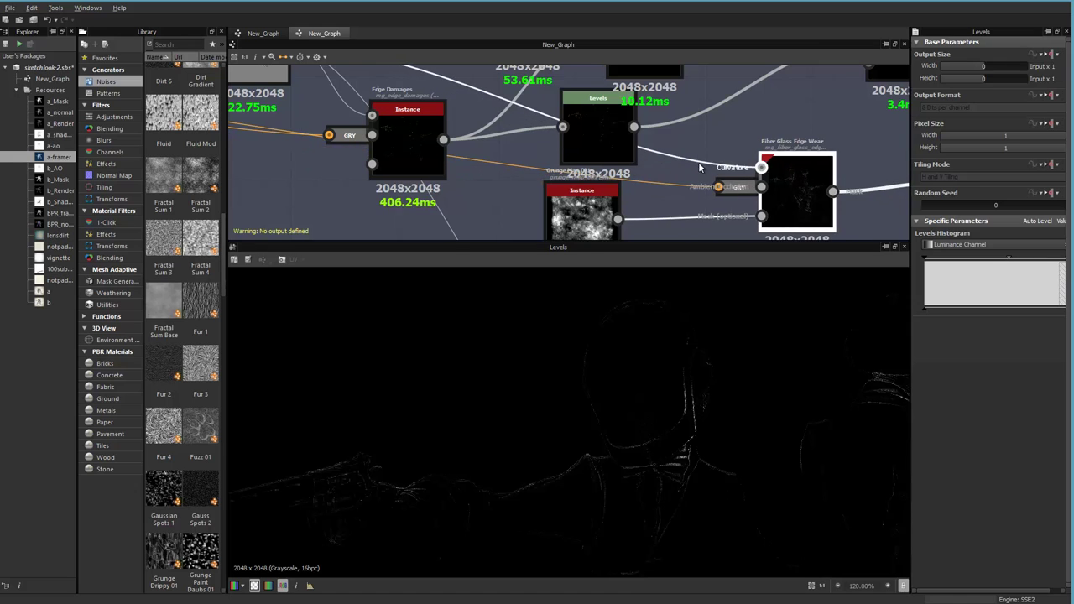
Follow the inputs of Fiber Glass Edge Wear and display its edge mask with its wear parameters.
middle_drag(700, 167, 754, 154)
middle_drag(669, 154, 433, 157)
scroll(560, 156, up, 1)
middle_drag(250, 156, 553, 156)
middle_drag(618, 151, 281, 142)
middle_drag(532, 156, 368, 171)
double_click(618, 177)
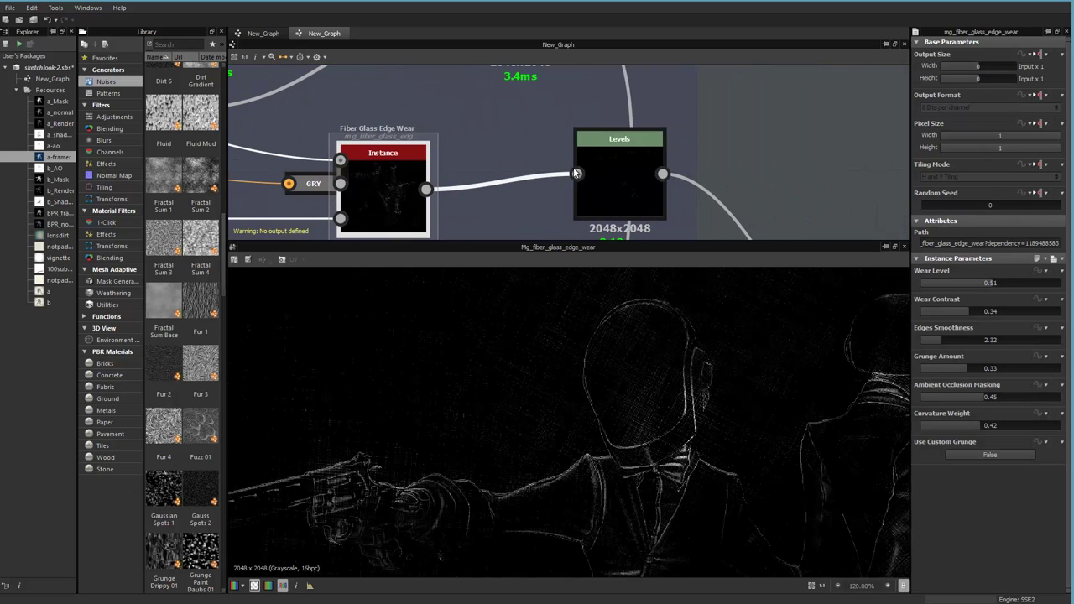
Return to the colors frame and display its last Levels node and the Blend that adds the brown Uniform Color.
click(611, 167)
middle_drag(611, 168, 424, 8)
middle_drag(609, 198, 591, 27)
middle_drag(538, 194, 604, 100)
scroll(596, 125, down, 2)
middle_drag(753, 193, 564, 40)
middle_drag(602, 153, 528, 51)
mouse_move(629, 206)
middle_down()
mouse_move(564, 117)
mouse_move(539, 112)
mouse_move(625, 197)
middle_up()
middle_drag(437, 73, 629, 219)
middle_drag(524, 115, 651, 144)
double_click(592, 198)
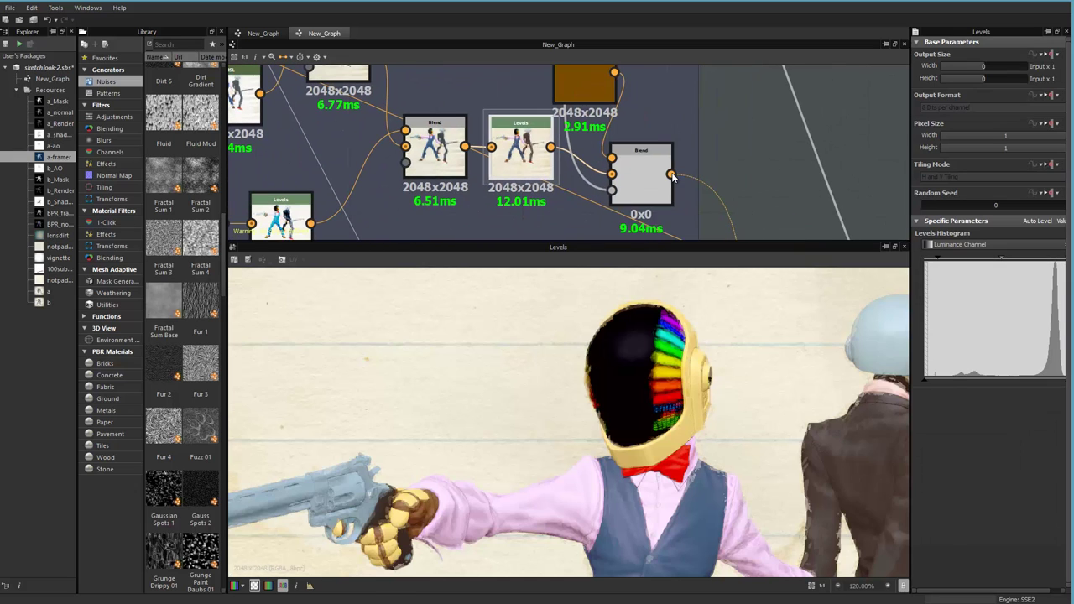
double_click(642, 172)
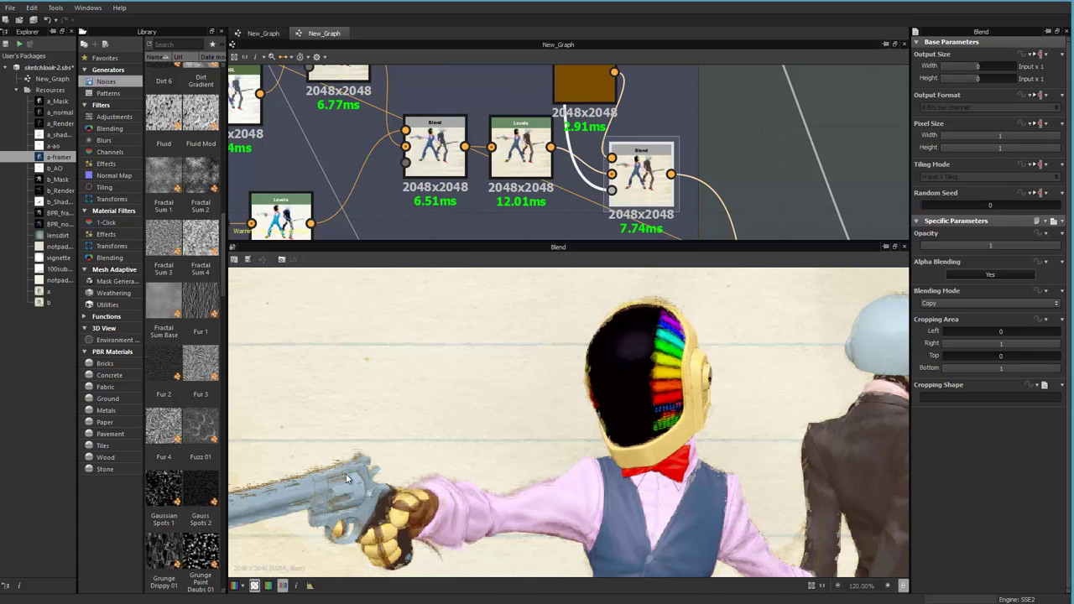
Display the Blend fed by the white Uniform Color in the line-drawing branch and inspect both figures' torsos.
middle_drag(683, 213, 563, 153)
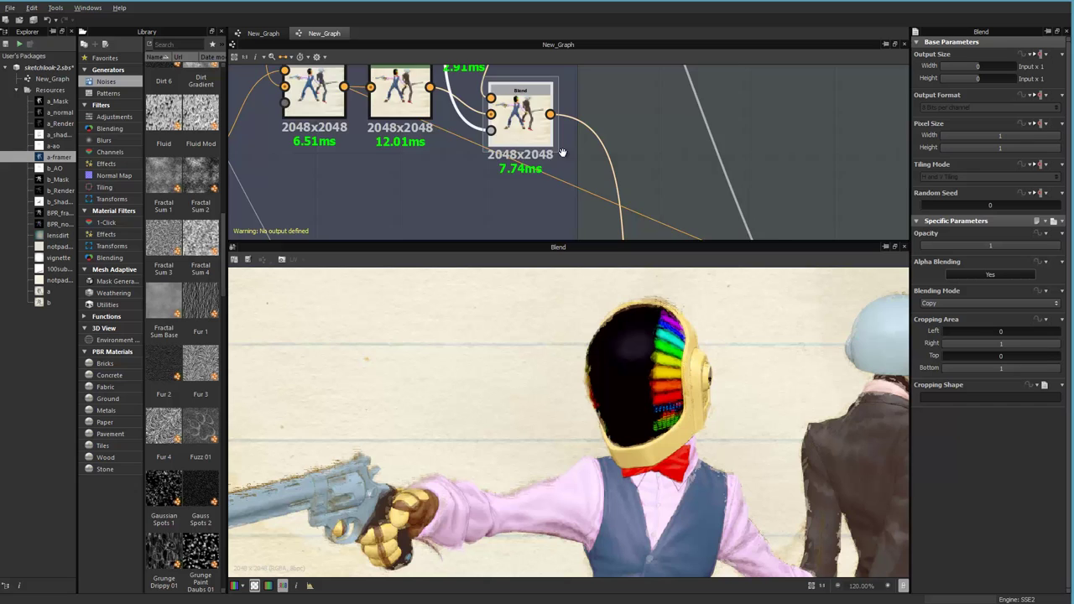
mouse_move(591, 223)
middle_down()
mouse_move(587, 125)
mouse_move(521, 71)
middle_up()
scroll(530, 116, down, 2)
middle_drag(586, 117, 669, 31)
middle_drag(422, 113, 608, 149)
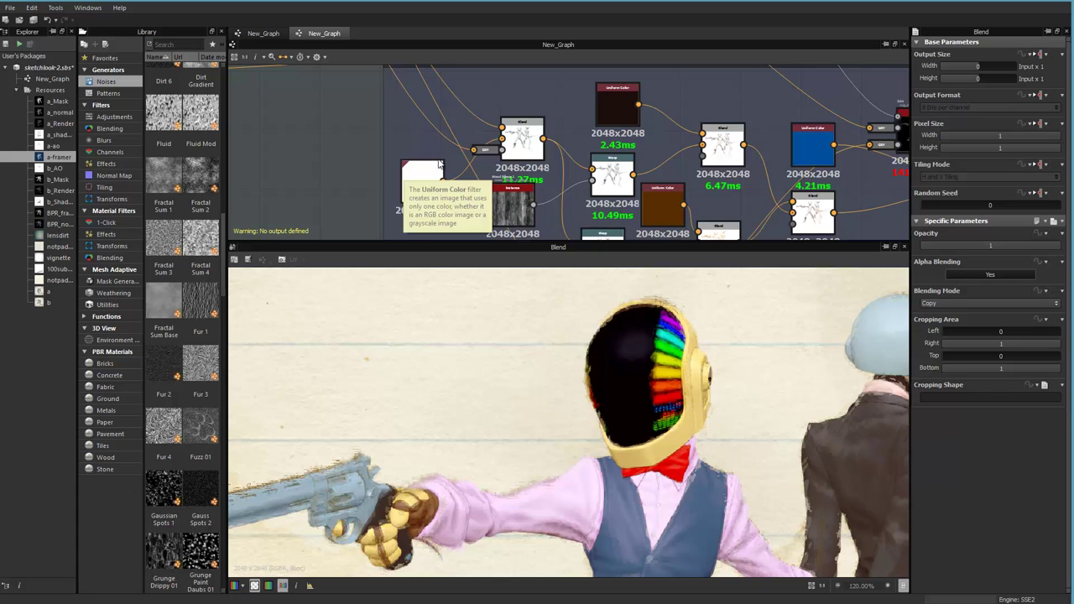
double_click(535, 131)
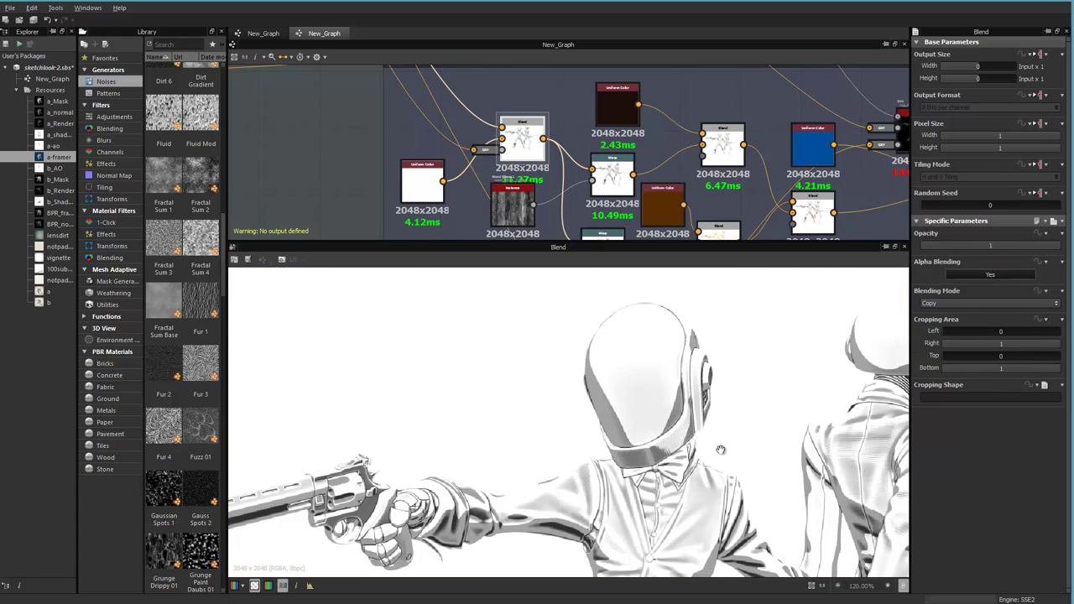
middle_drag(720, 450, 483, 336)
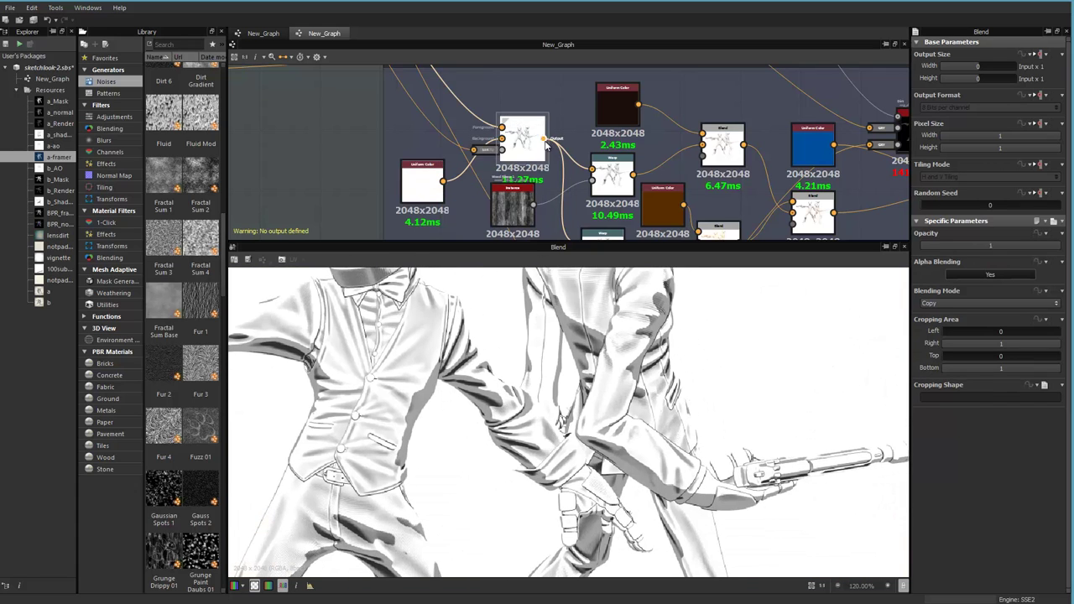
Display the two Warp nodes fed by the white-backed Blend in the line-drawing branch.
middle_drag(545, 143, 458, 102)
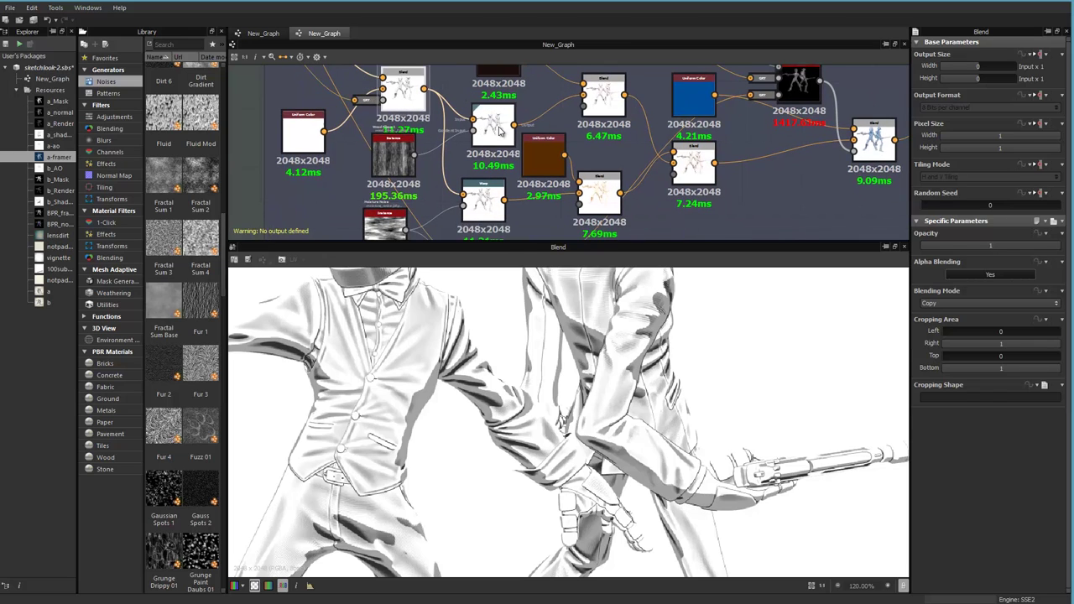
double_click(500, 128)
double_click(485, 195)
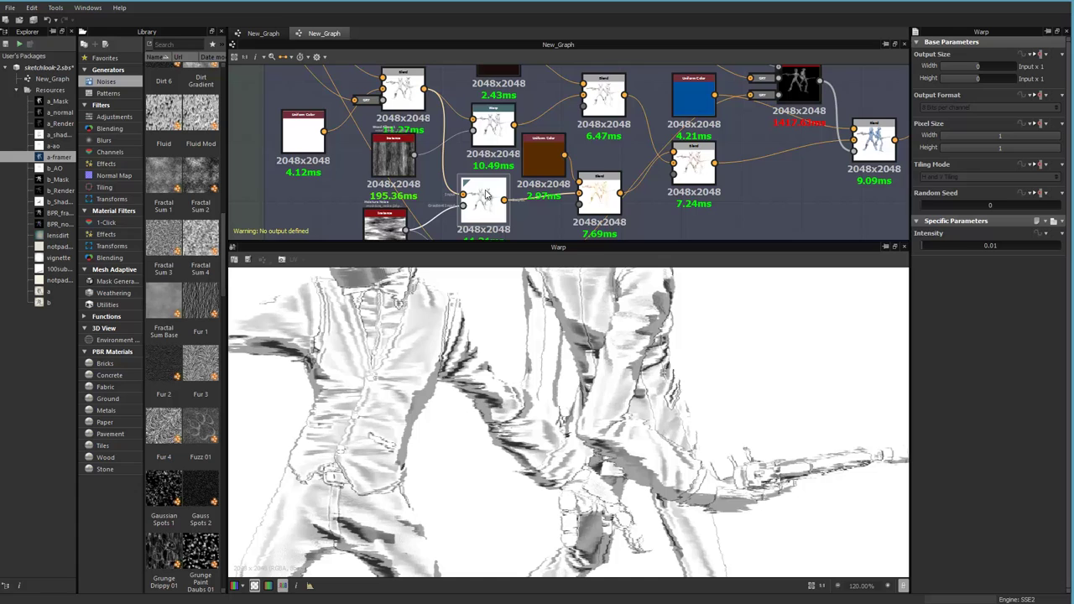
Display and compare the two Blends that tint the warped line drawing with the dark and brown Uniform Colors.
middle_drag(526, 123, 482, 126)
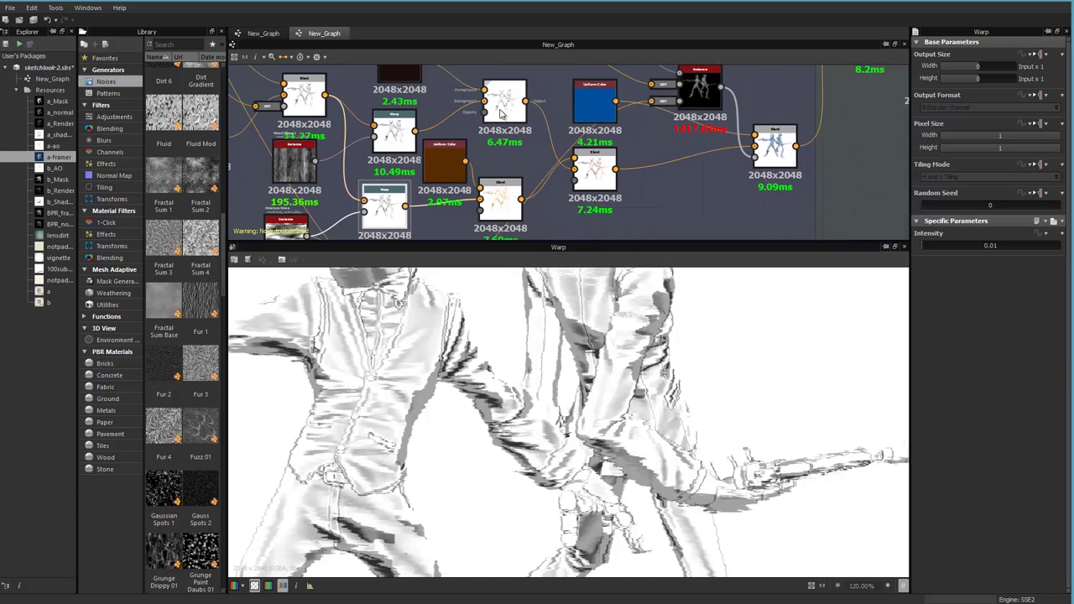
double_click(501, 115)
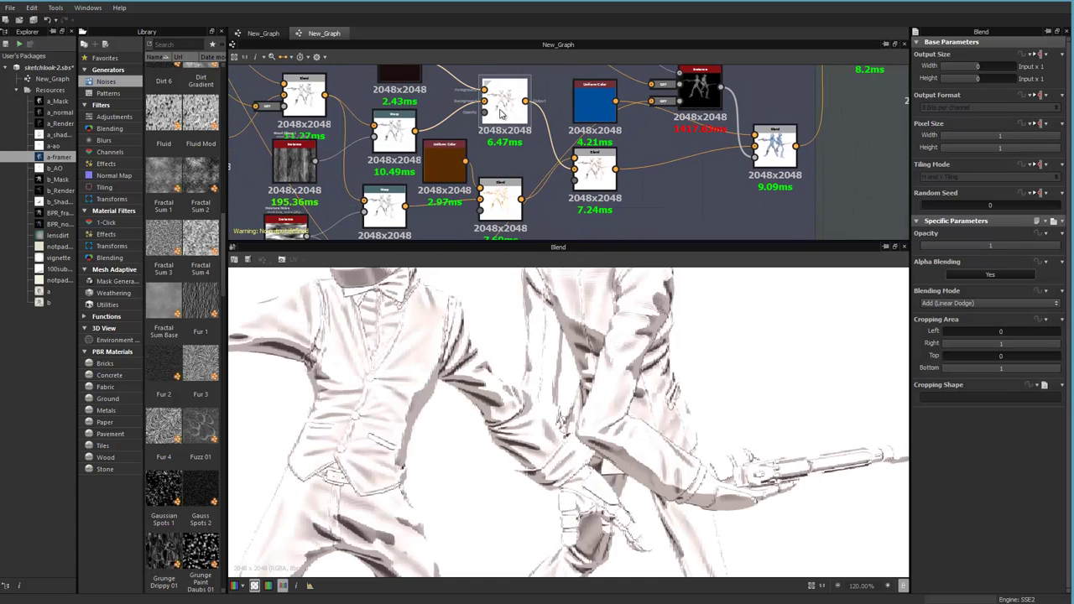
double_click(505, 211)
double_click(508, 106)
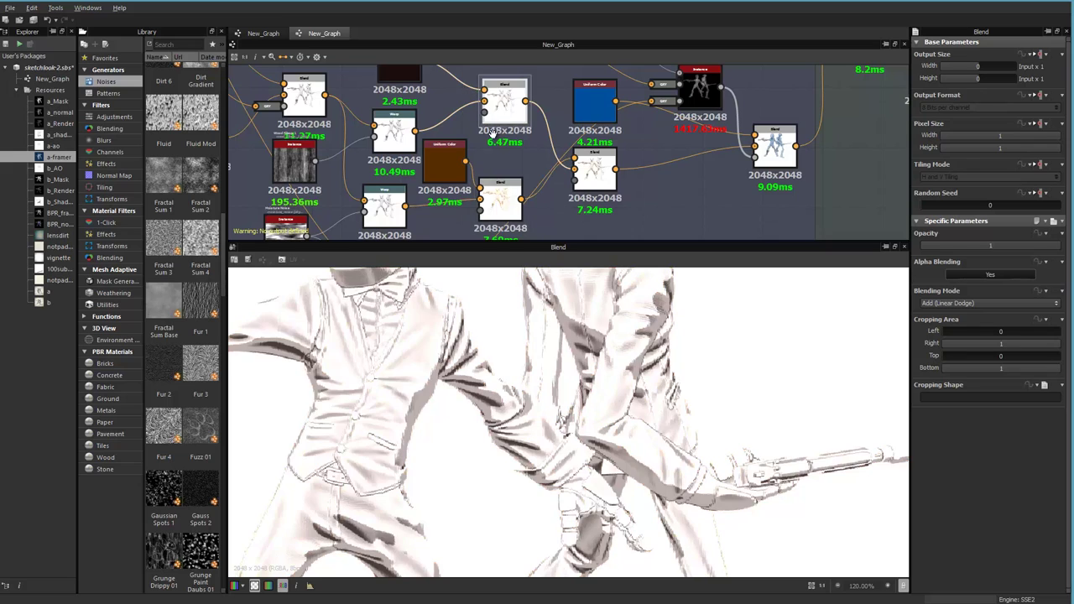
Display the Multiply Blend that combines both tinted drawings and move it slightly down in the graph.
middle_drag(492, 133, 424, 139)
double_click(518, 166)
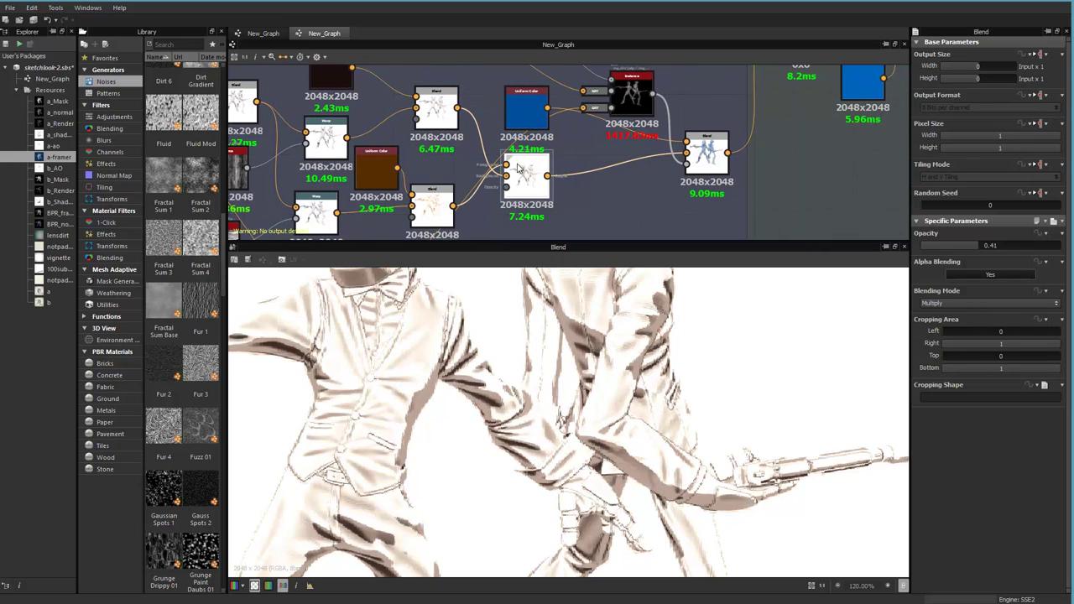
drag(518, 168, 522, 178)
Nudge the Dirt node slightly and display the Blend that applies the blue Uniform Color through its mask.
middle_drag(574, 147, 502, 151)
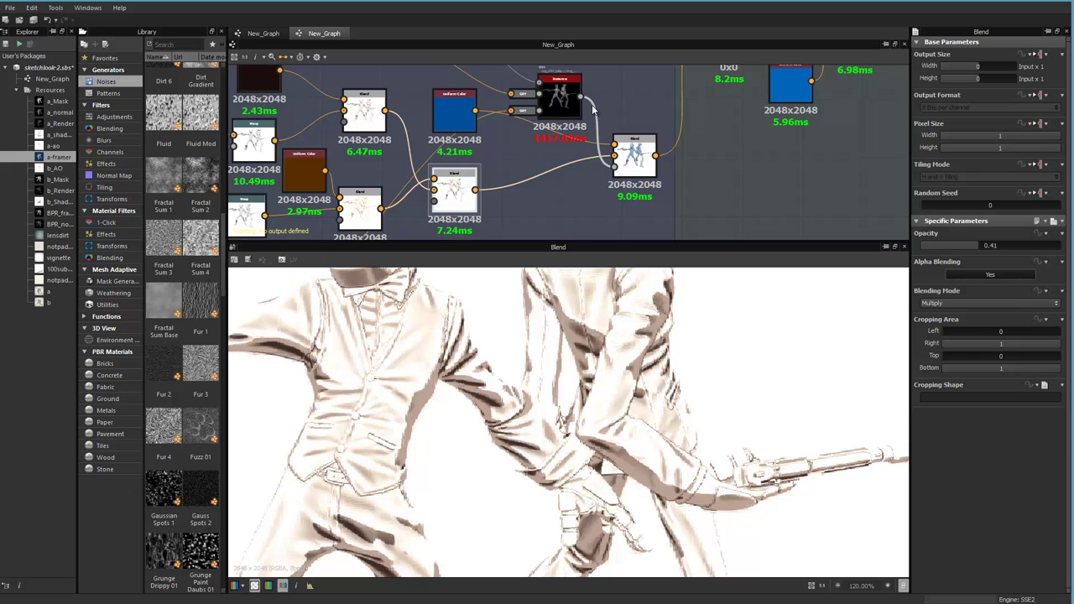
click(562, 102)
double_click(638, 151)
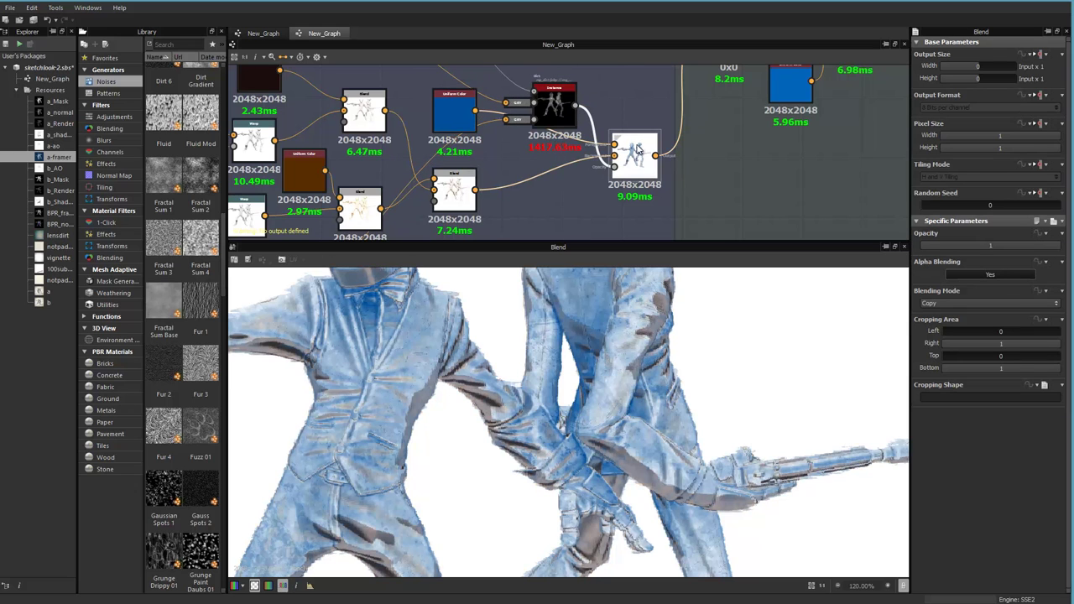
Go back to the edge-mask frame and reposition the Edge Damages node closer beneath the Curvature node.
middle_drag(586, 141, 652, 301)
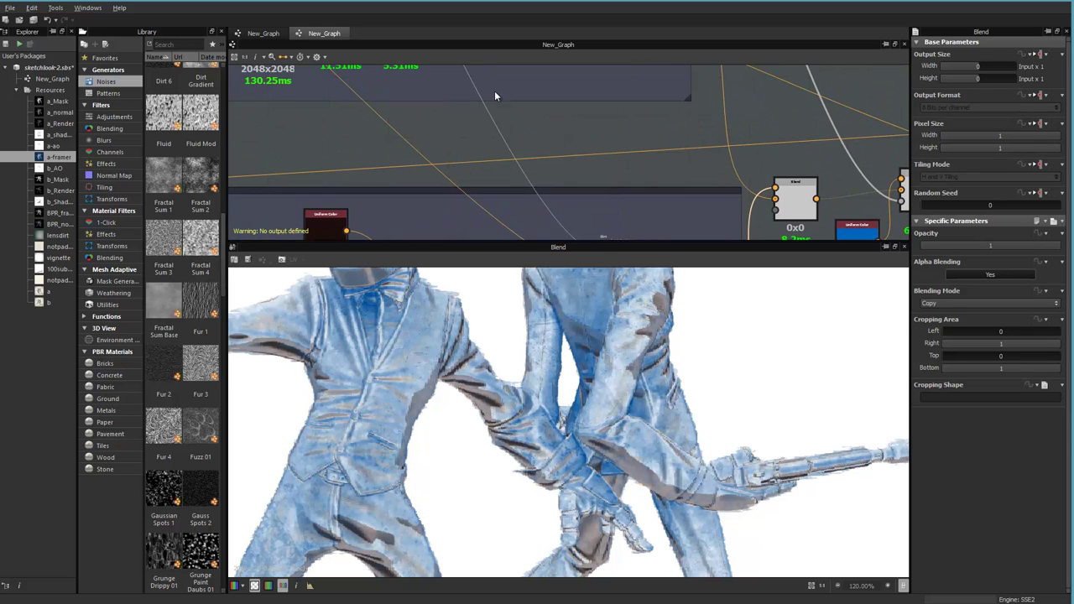
middle_drag(484, 71, 518, 156)
middle_drag(382, 102, 536, 183)
middle_drag(573, 130, 560, 260)
drag(550, 158, 557, 146)
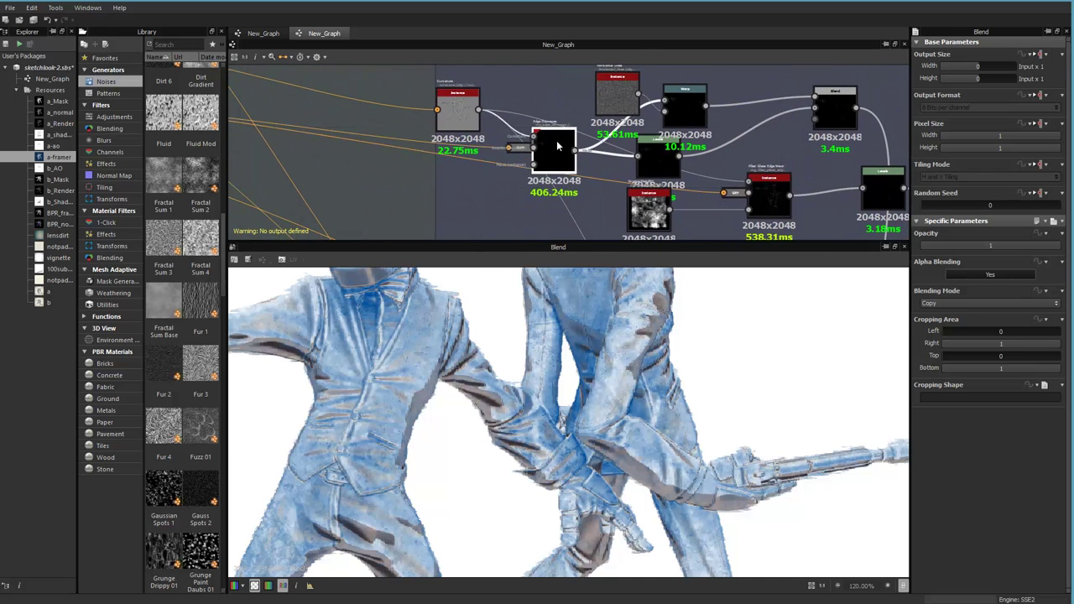
middle_drag(557, 146, 496, 60)
click(530, 165)
scroll(529, 159, up, 3)
scroll(527, 157, up, 2)
drag(496, 162, 423, 145)
Follow the curvature link down to the Dirt node, inspect its mask and parameters, and review the blue Blend it drives.
middle_drag(679, 228, 609, 113)
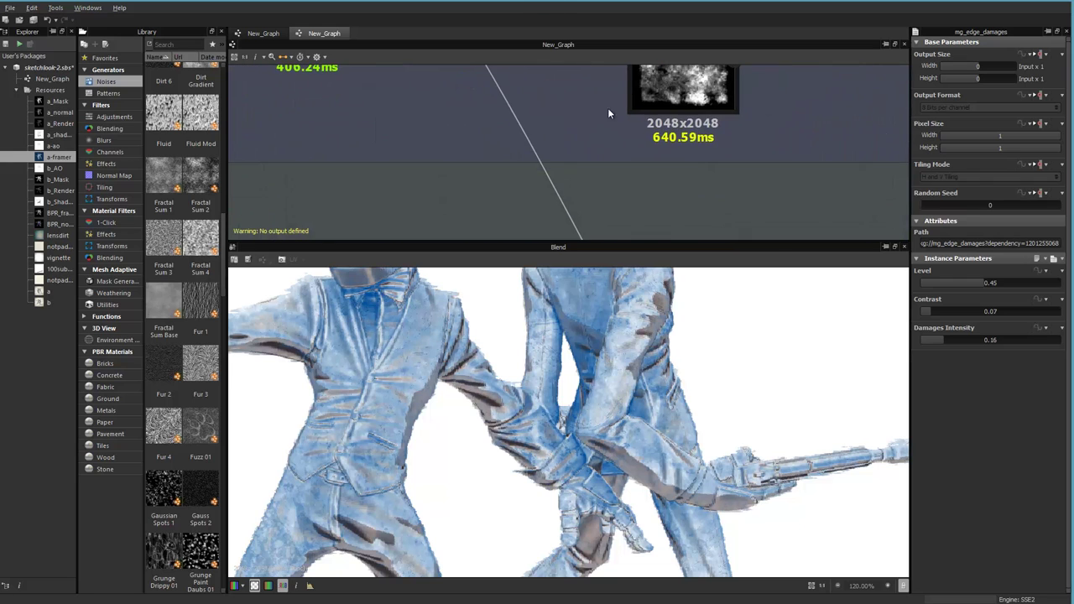
scroll(609, 113, down, 3)
middle_drag(547, 157, 603, 255)
middle_drag(547, 159, 522, 14)
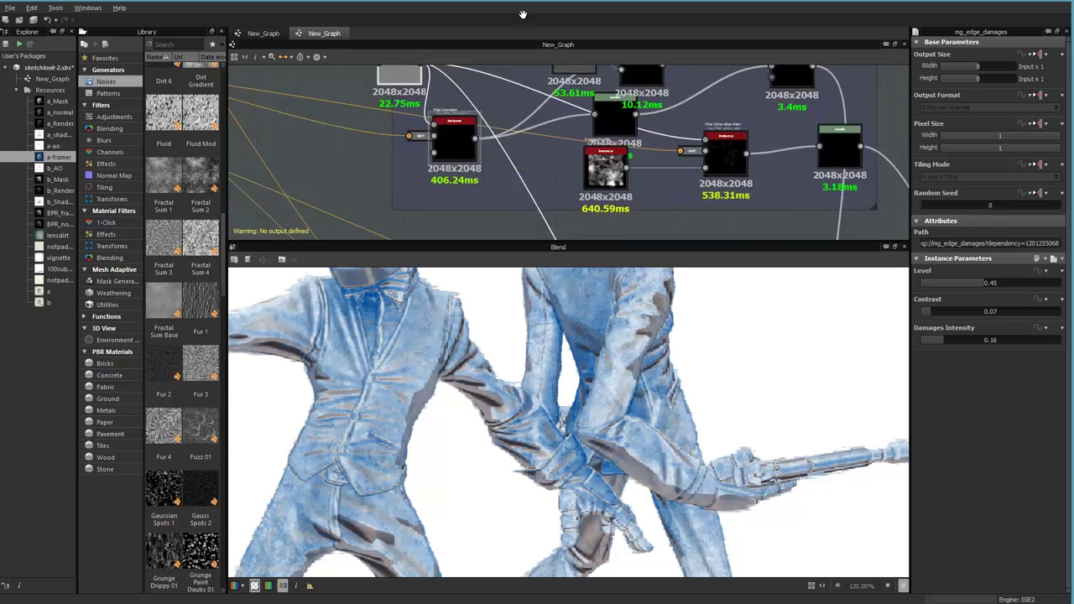
mouse_move(579, 171)
middle_down()
mouse_move(524, 24)
mouse_move(527, 60)
middle_up()
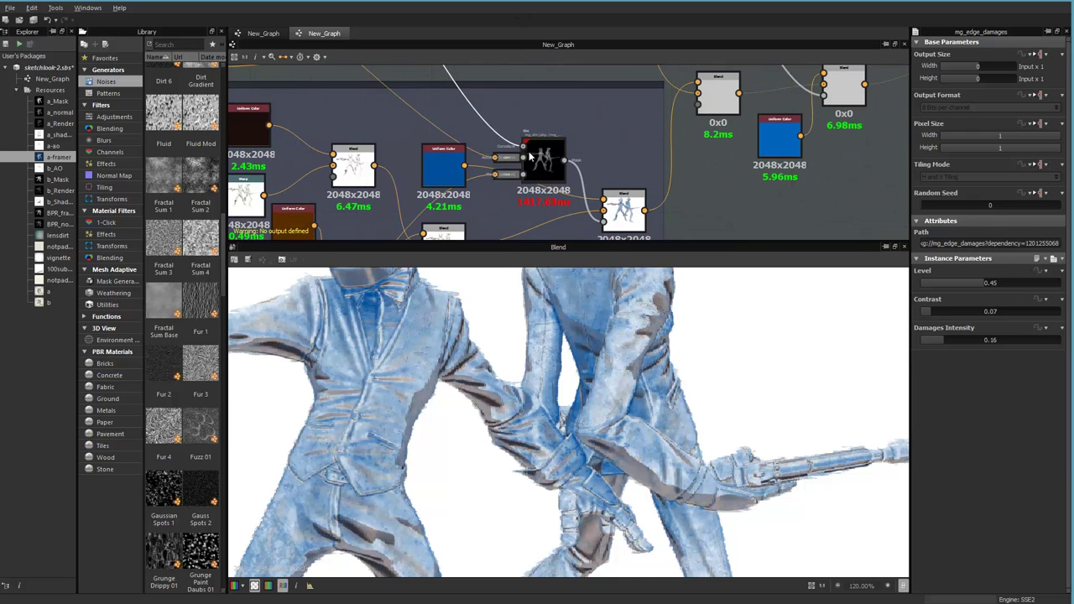
double_click(543, 133)
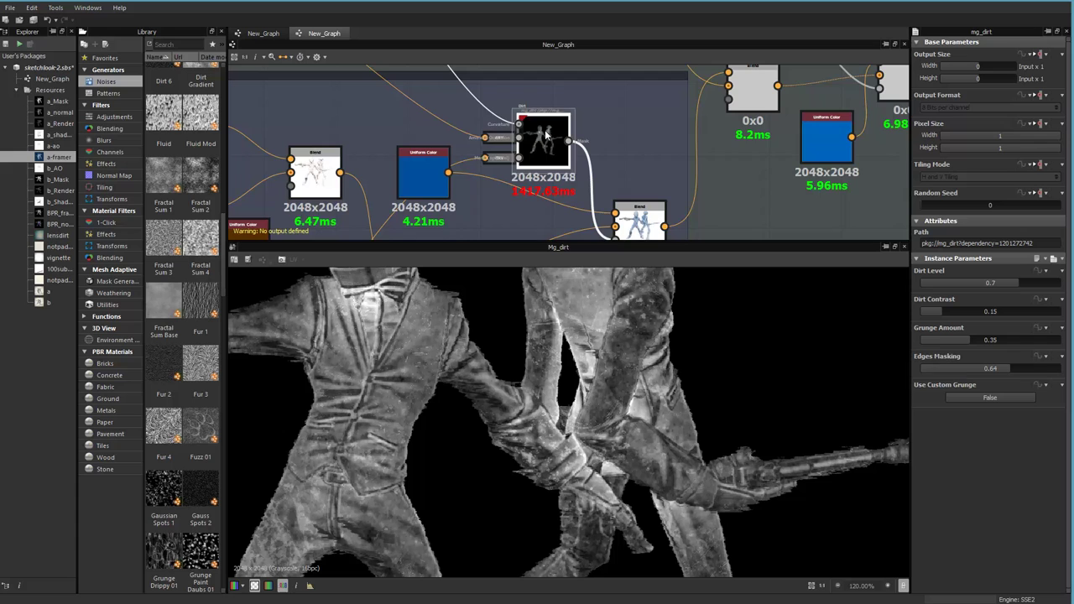
middle_drag(663, 142, 634, 94)
click(621, 183)
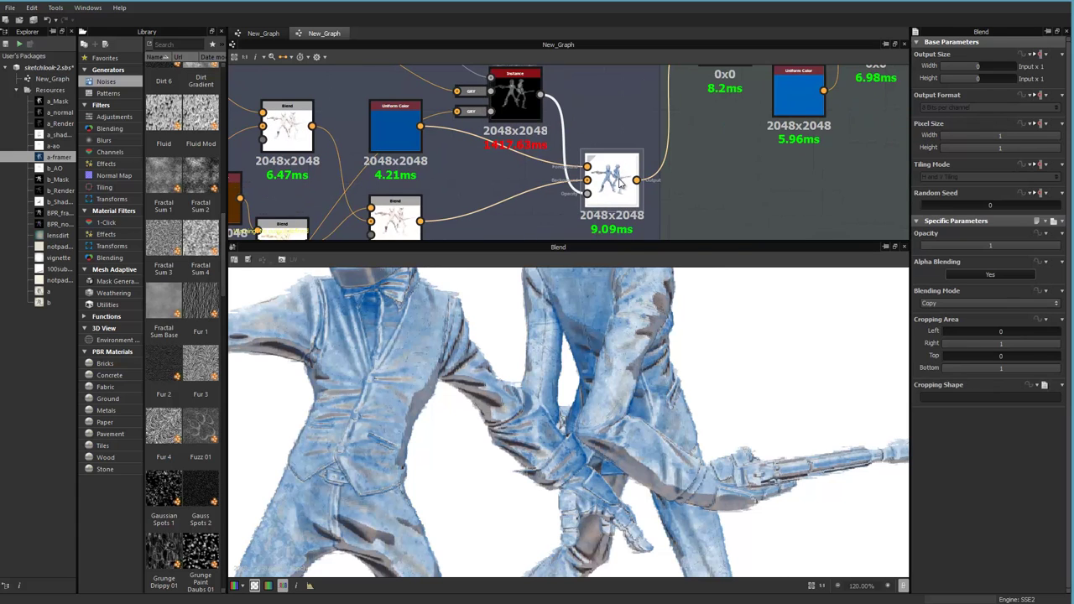
Display the Switch Blend that merges the sketch and colors results and inspect both figures' upper bodies.
middle_drag(580, 350, 470, 291)
middle_drag(596, 125, 481, 195)
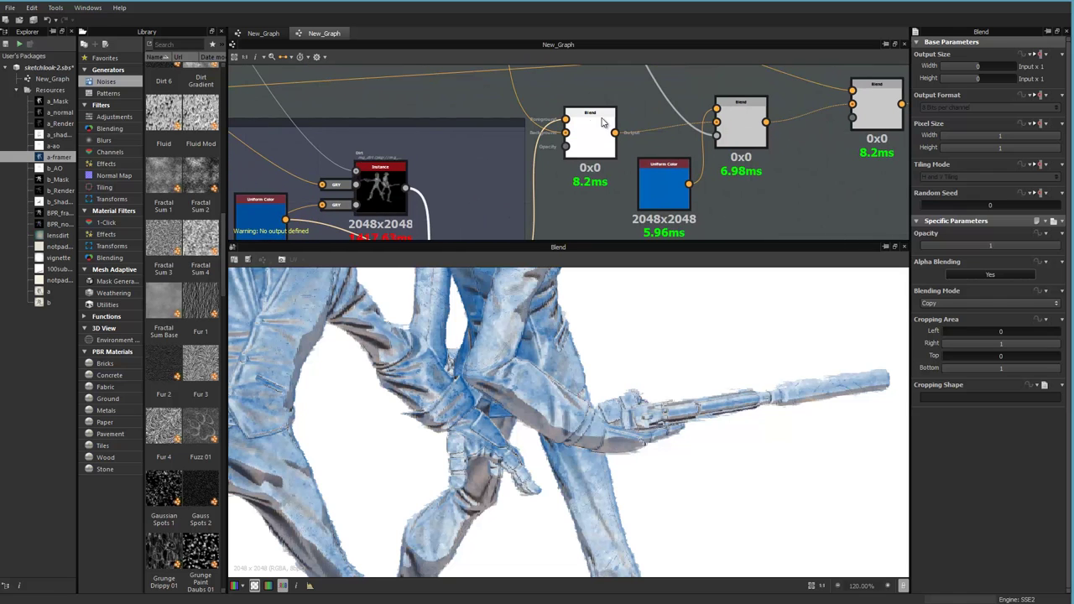
double_click(593, 126)
middle_drag(411, 323, 660, 495)
middle_drag(618, 447, 596, 463)
Compare the sketch frame's last Blend with the Switch Blend that receives it.
scroll(635, 161, down, 2)
middle_drag(604, 117, 613, 217)
double_click(500, 76)
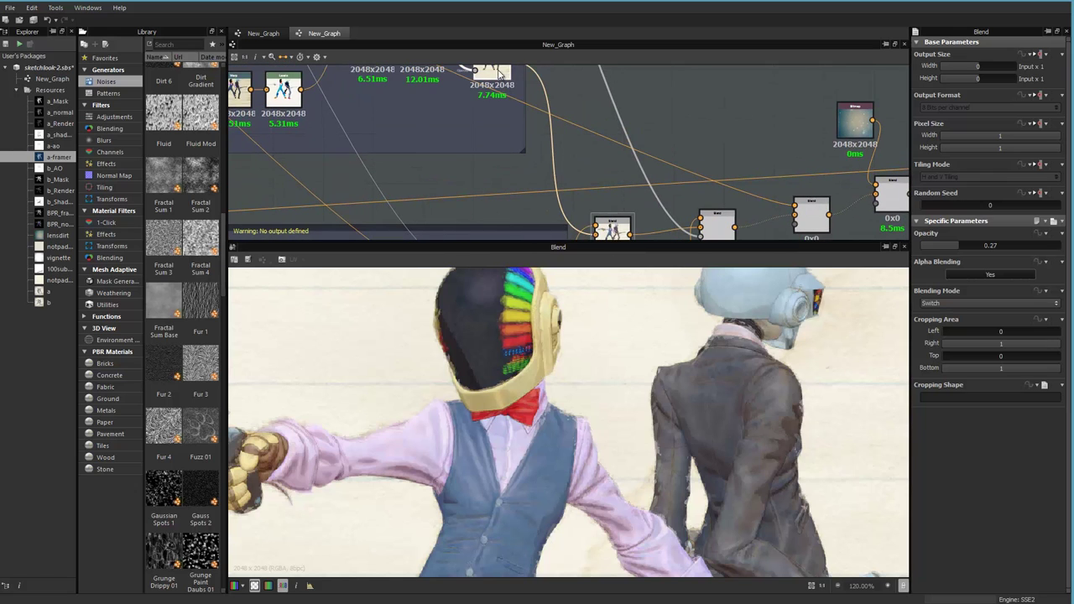
double_click(612, 229)
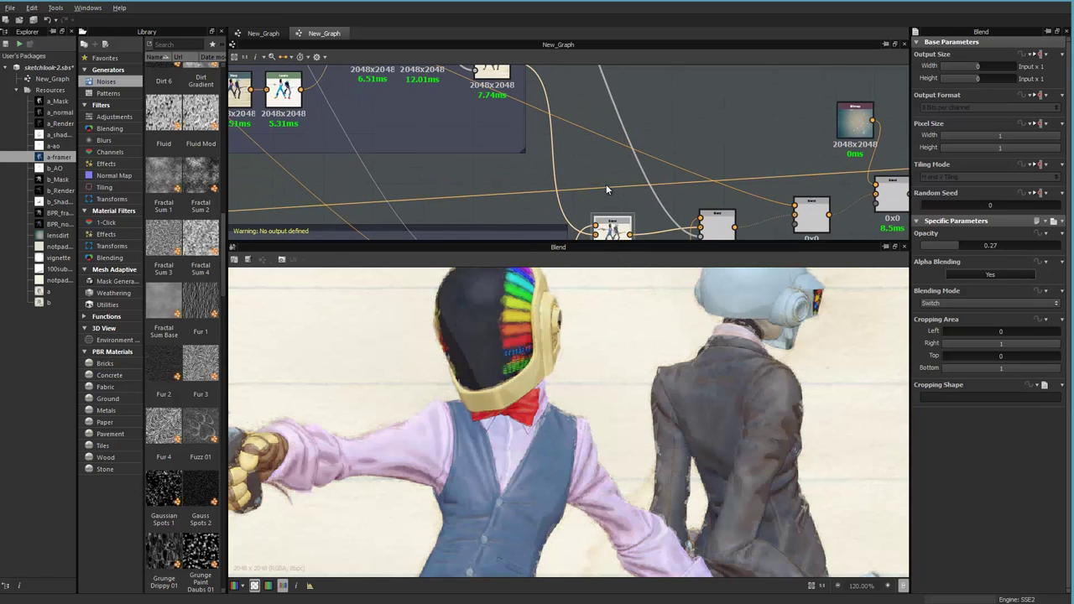
Display the Copy Blend that adds the blue Uniform Color right after the Switch Blend.
middle_drag(606, 184, 519, 104)
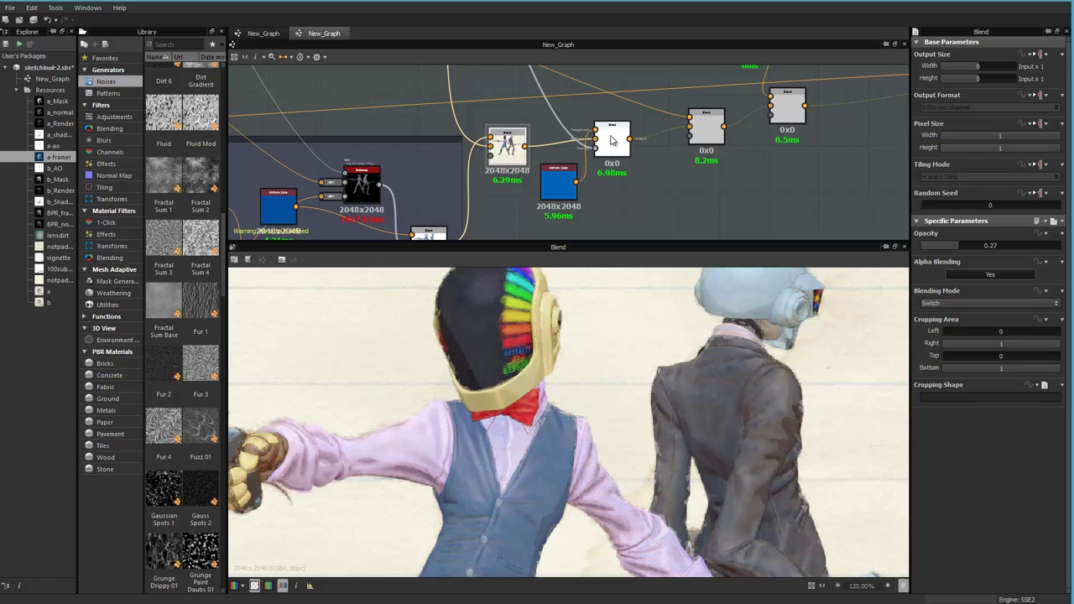
middle_drag(612, 138, 611, 171)
double_click(612, 171)
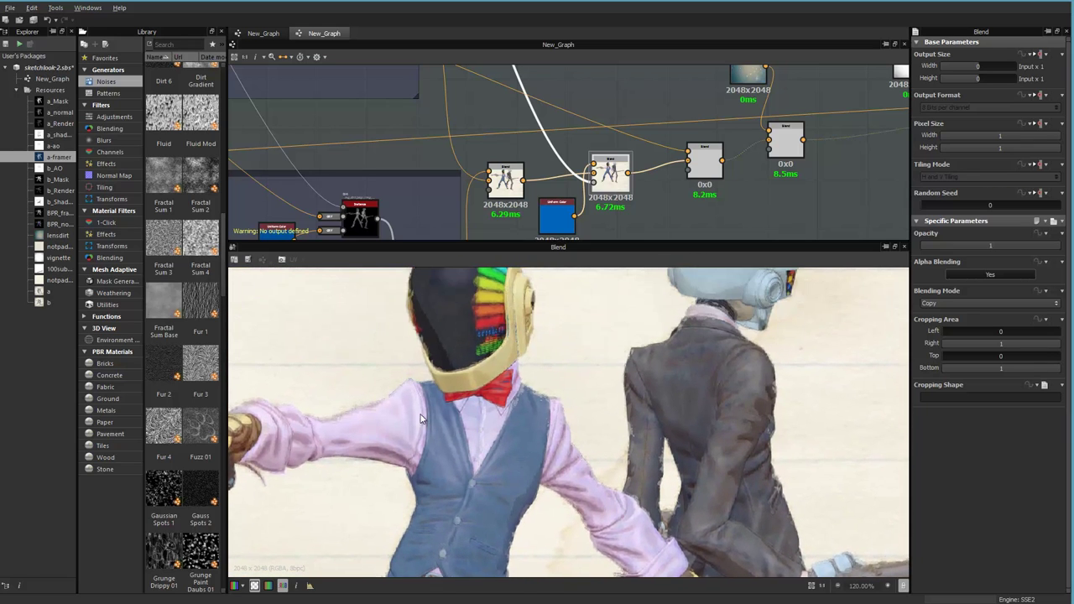
Trace that Blend's opacity mask back to Fiber Glass Edge Wear and display the node's edge mask.
middle_drag(547, 135, 601, 309)
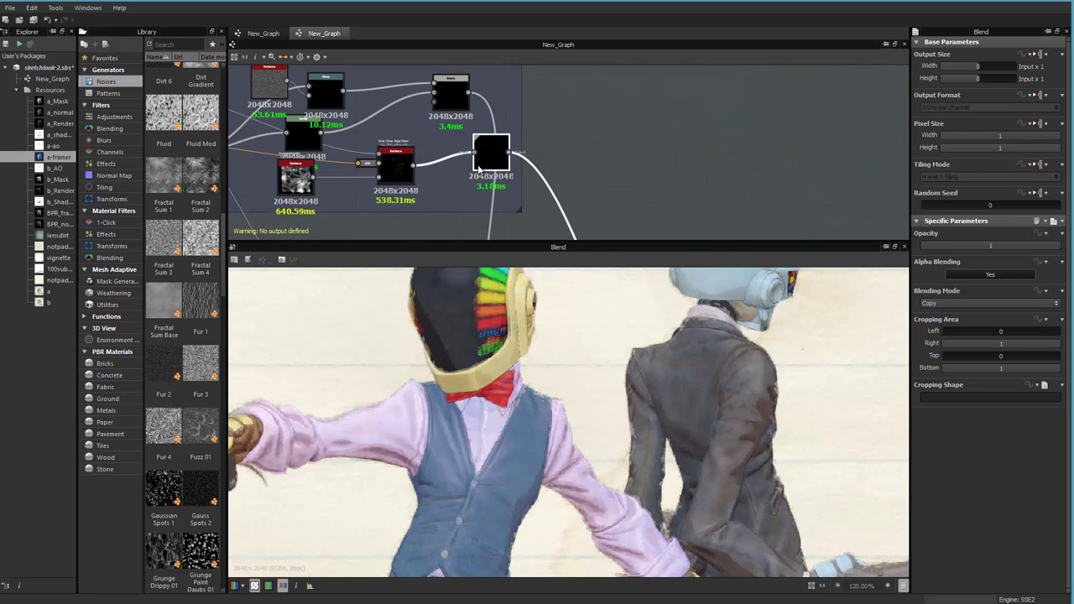
click(381, 148)
scroll(382, 146, up, 4)
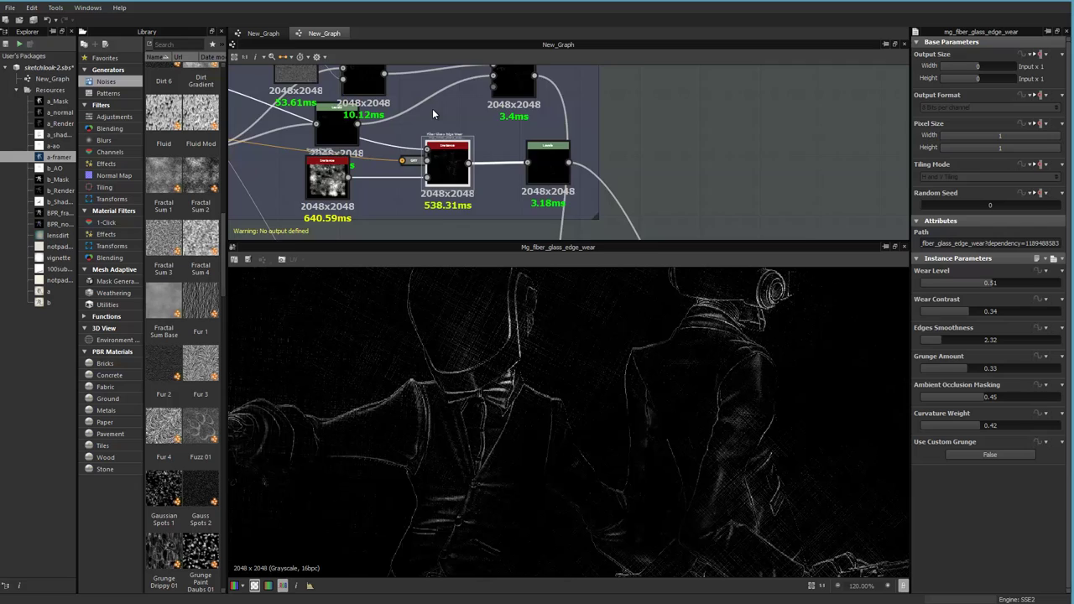
Follow the edge mask's output down the graph and return to the Copy Blend with the blue Uniform Color.
middle_drag(567, 213, 416, 116)
middle_drag(691, 215, 530, 116)
middle_drag(747, 186, 579, 156)
middle_drag(713, 189, 519, 157)
middle_drag(467, 186, 583, 90)
middle_drag(474, 225, 679, 132)
middle_drag(584, 191, 576, 43)
middle_drag(606, 170, 588, 164)
click(622, 156)
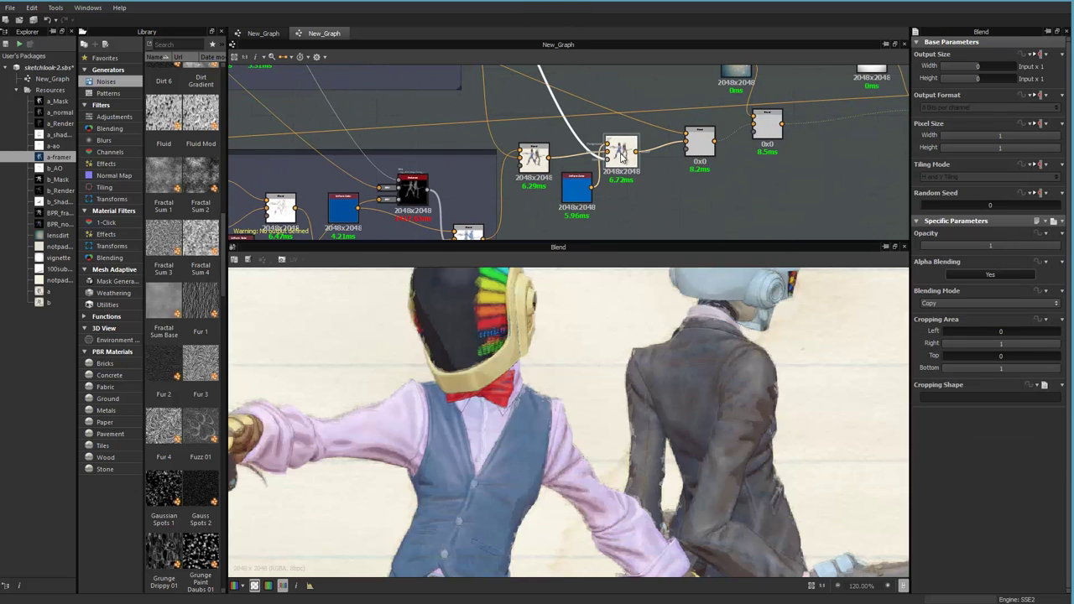
Display the following Min (Darken) Blend and check its settings against those of the Copy Blend before it.
middle_drag(699, 141, 619, 173)
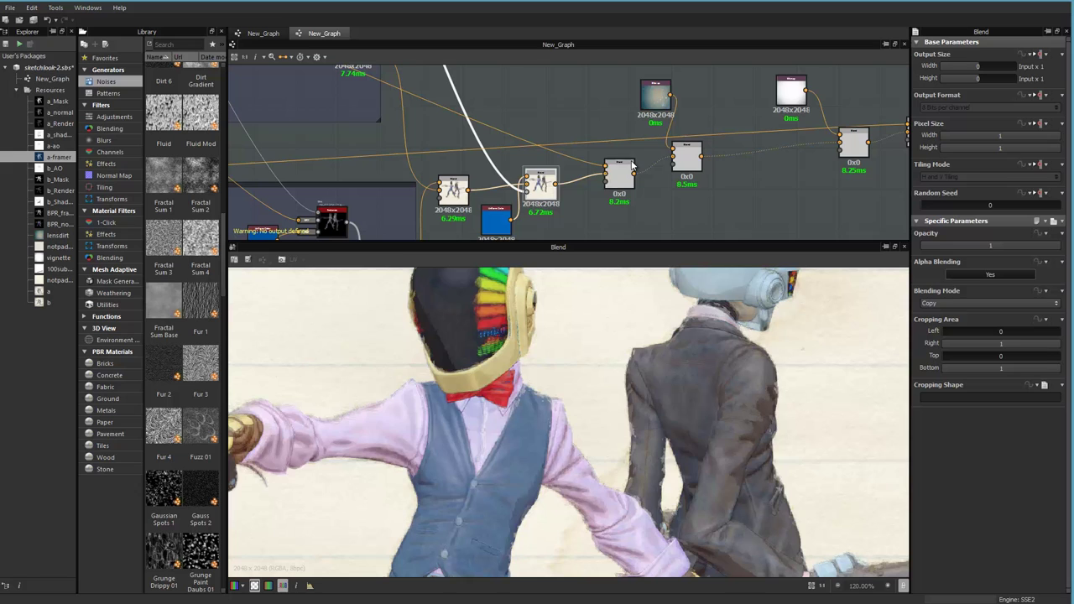
double_click(620, 173)
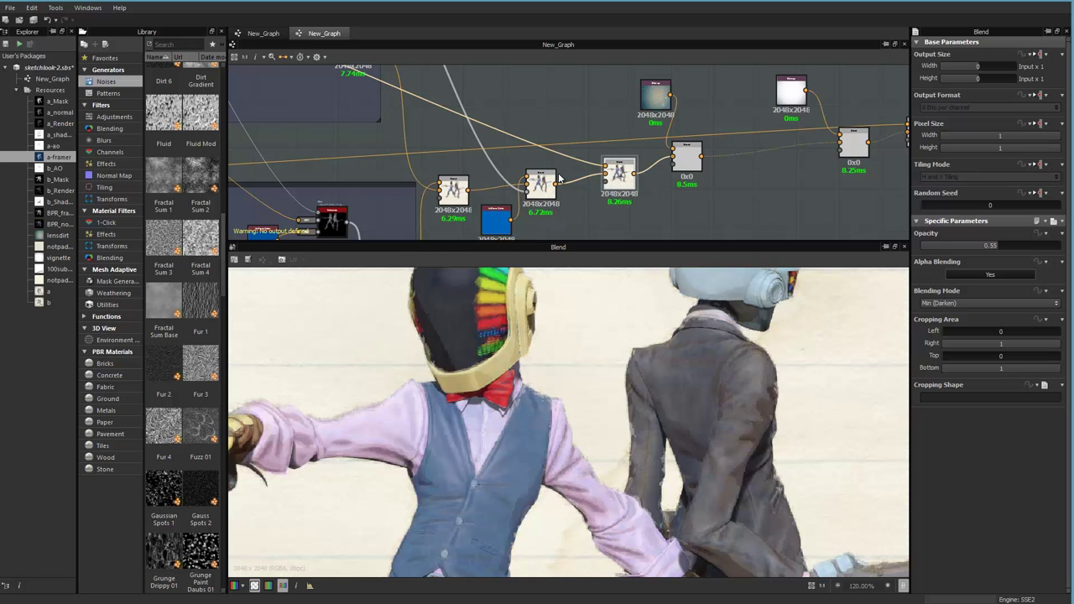
click(557, 178)
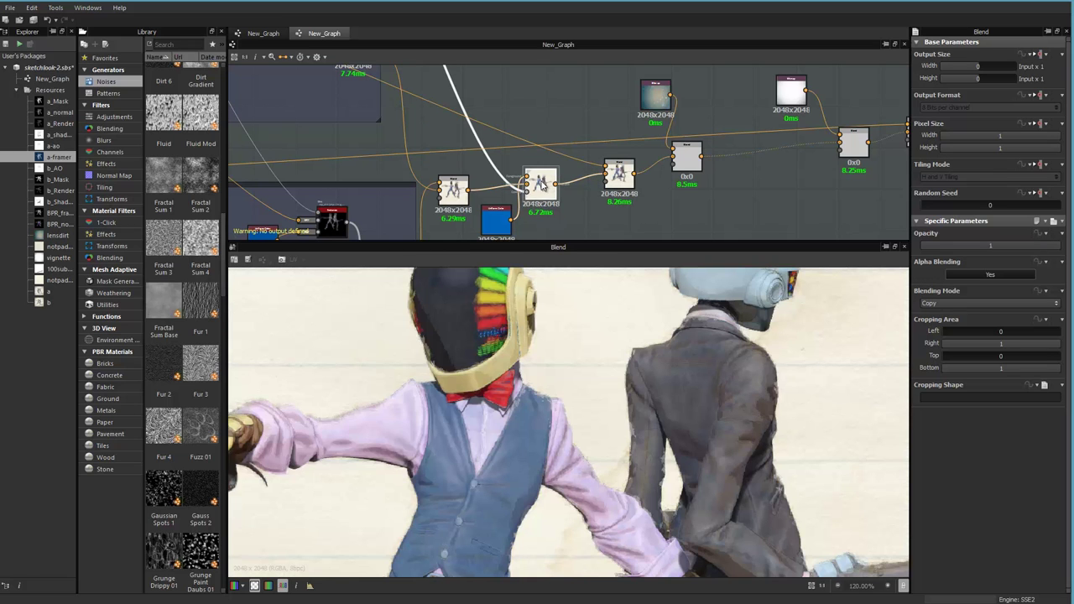
middle_drag(572, 127, 549, 110)
scroll(593, 141, up, 1)
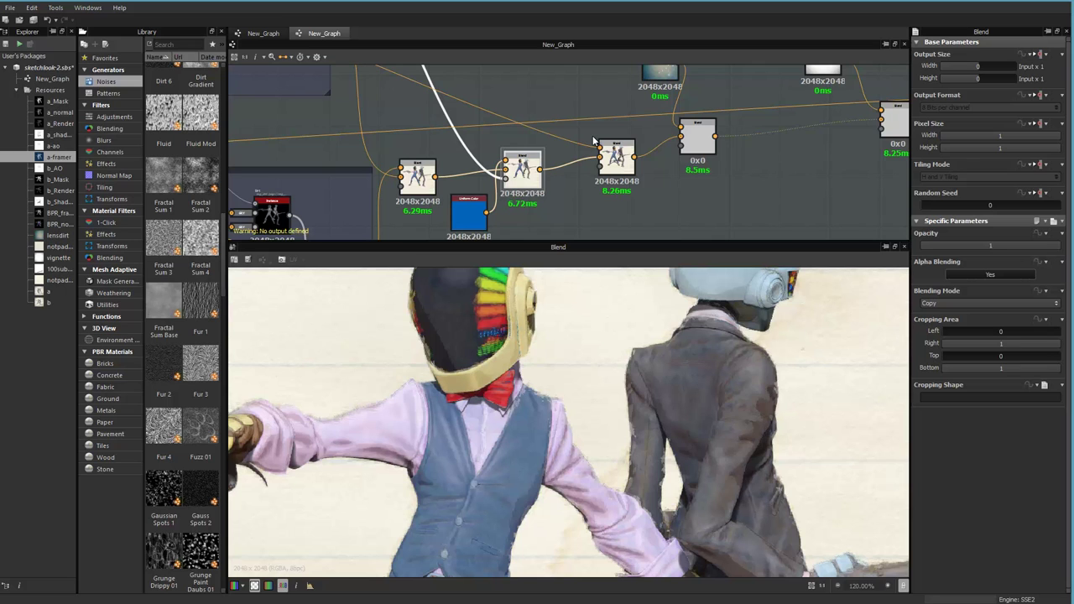
mouse_move(586, 153)
middle_down()
mouse_move(652, 225)
mouse_move(578, 159)
middle_up()
click(615, 208)
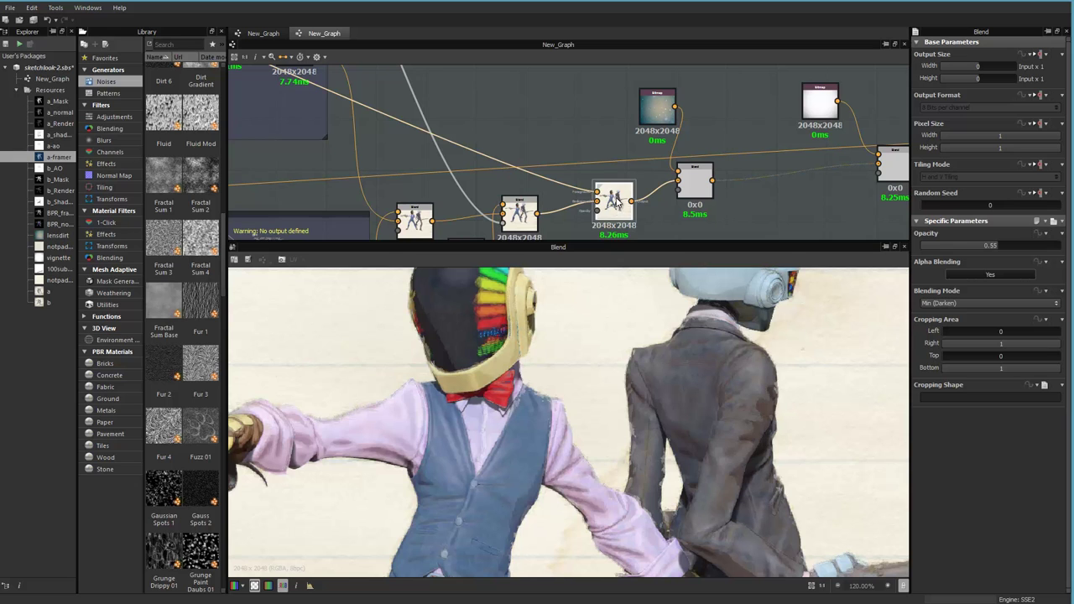
Trace the Min (Darken) Blend's foreground link back to the shadow Bitmap inputs and return to the final Blends.
middle_drag(454, 118, 807, 256)
middle_drag(663, 163, 606, 162)
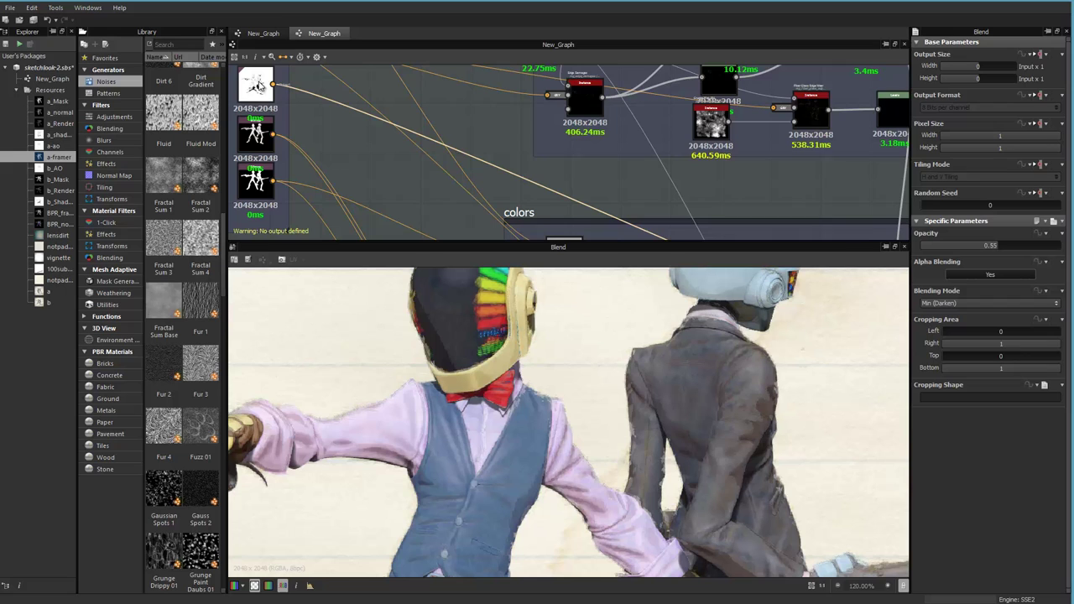
middle_drag(780, 209, 570, 126)
middle_drag(805, 222, 484, 117)
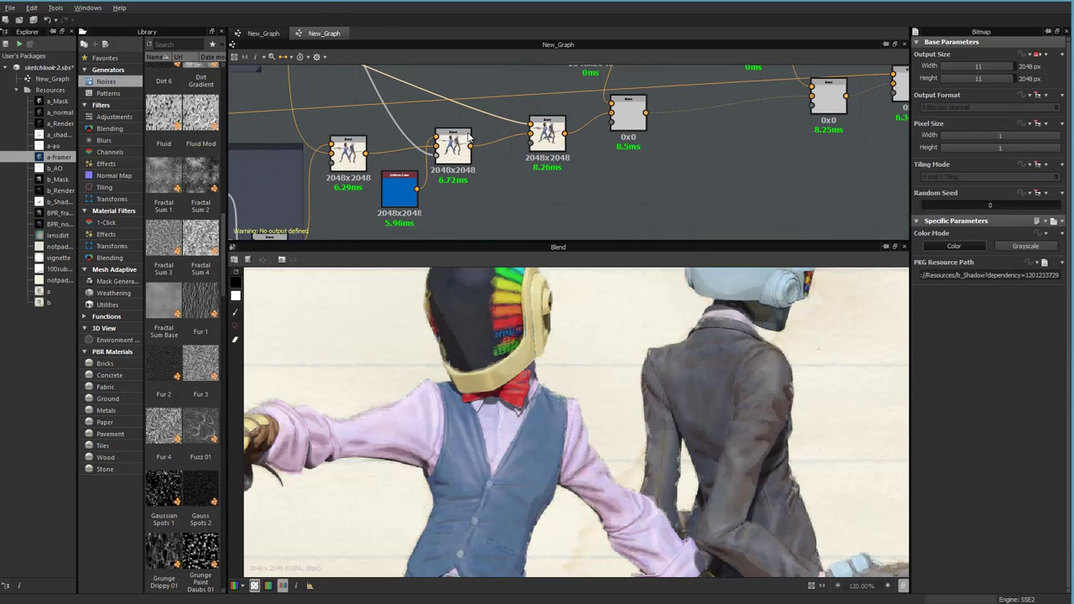
Alternate between the Copy and Min (Darken) Blends to compare the shading on the figures' torsos and legs.
double_click(454, 146)
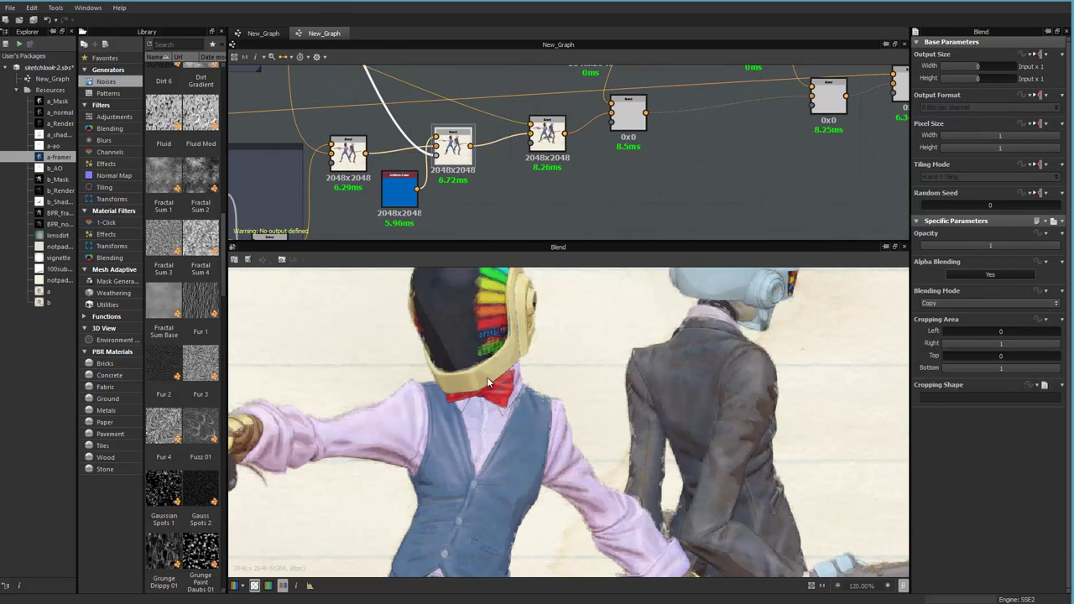
double_click(555, 160)
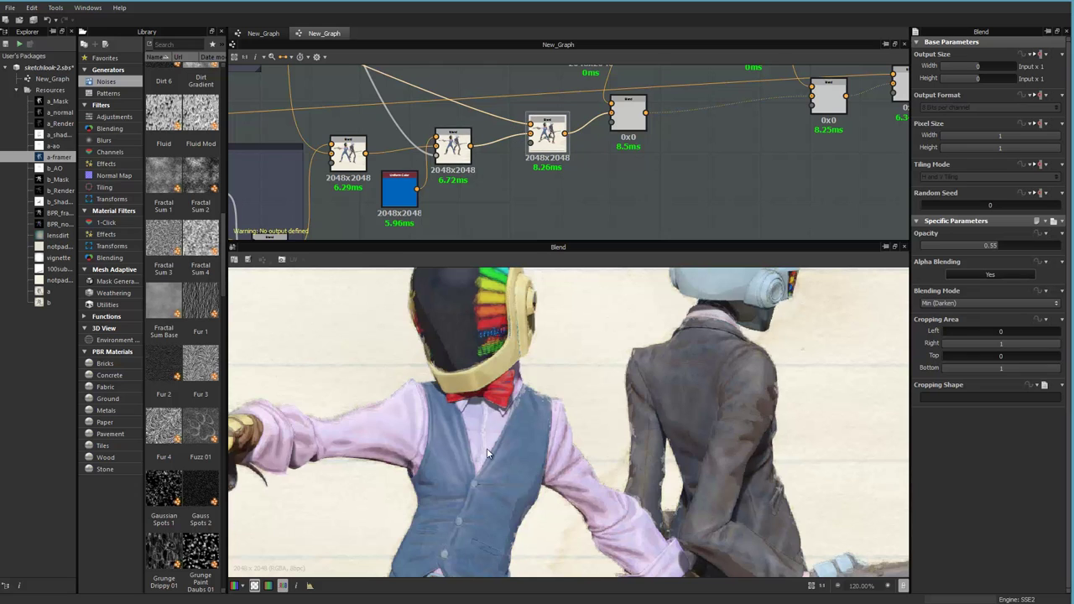
double_click(453, 144)
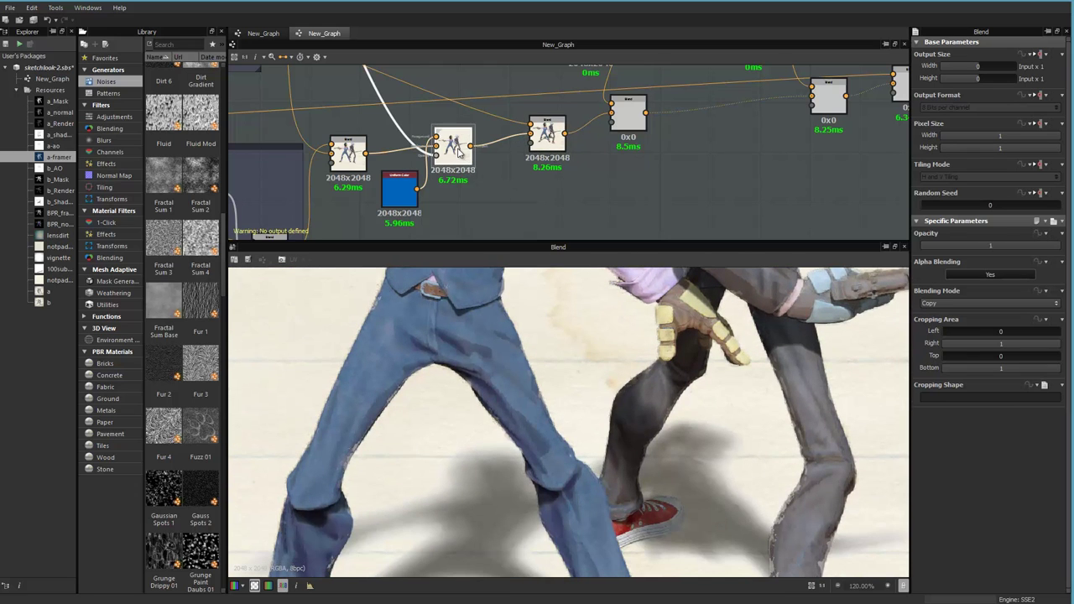
double_click(553, 146)
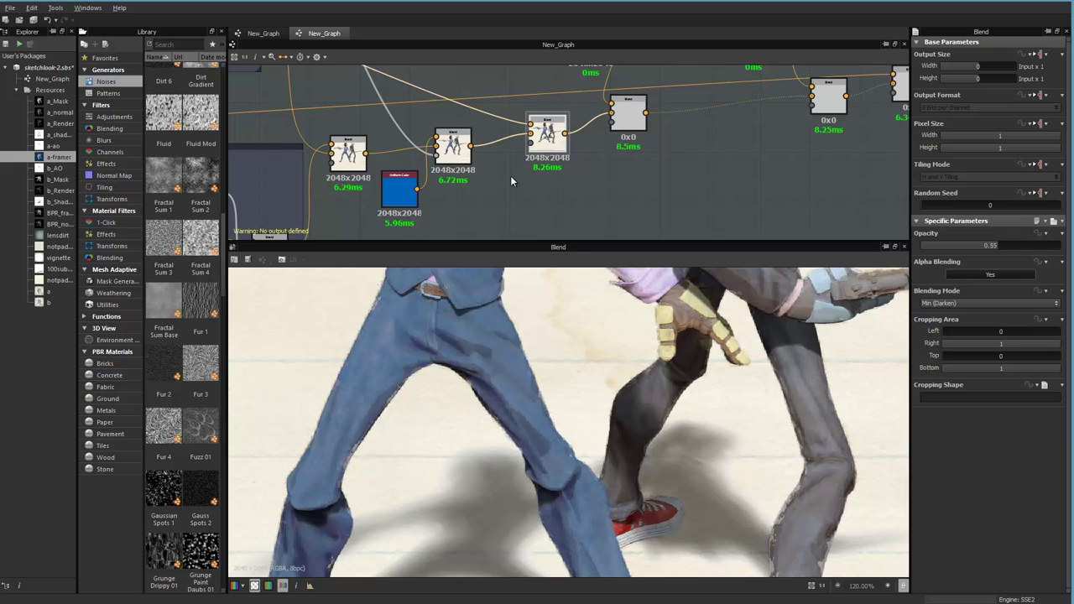
Display the Add Sub Blend that overlays the teal Bitmap on the composite.
middle_drag(513, 164, 484, 204)
middle_drag(534, 113, 479, 167)
double_click(543, 209)
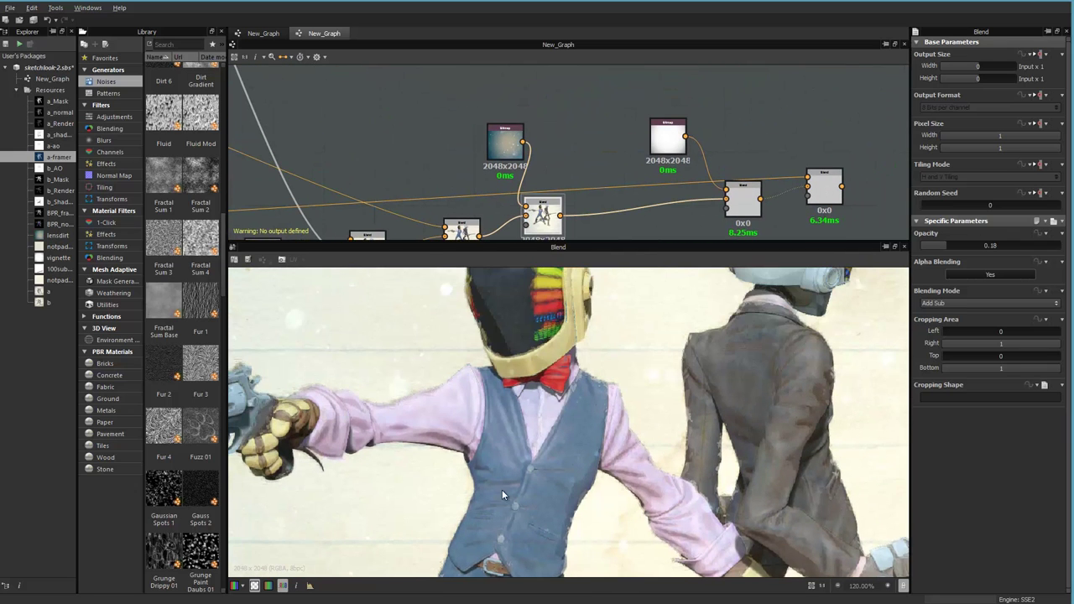
Move the teal Bitmap and the vignette Bitmap further left so they sit above the Blend chain.
drag(503, 156, 453, 155)
middle_drag(468, 355, 370, 409)
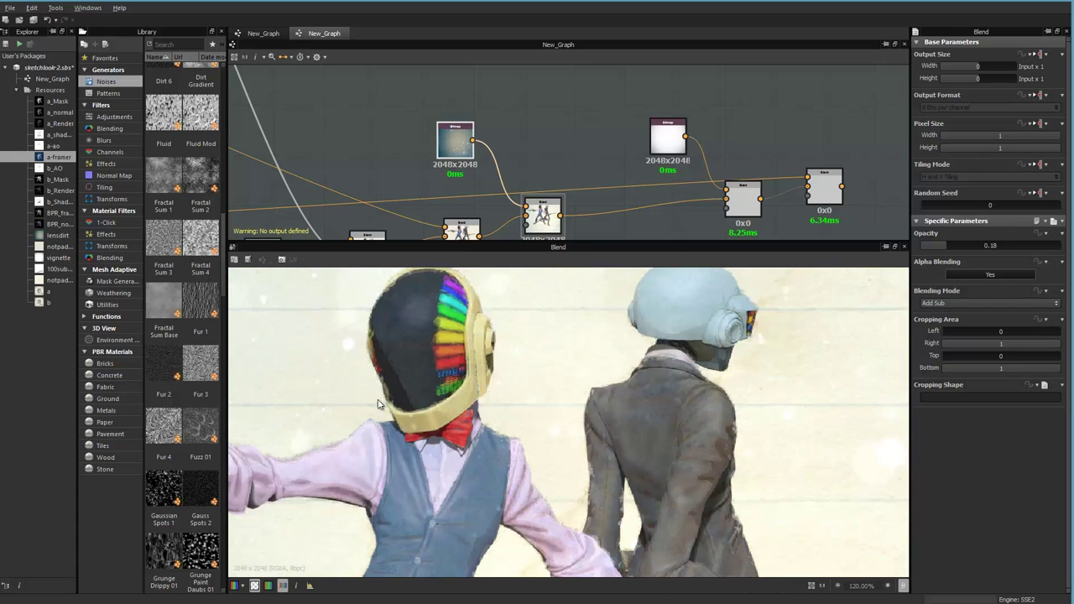
middle_drag(611, 134, 550, 81)
drag(604, 81, 505, 86)
click(504, 86)
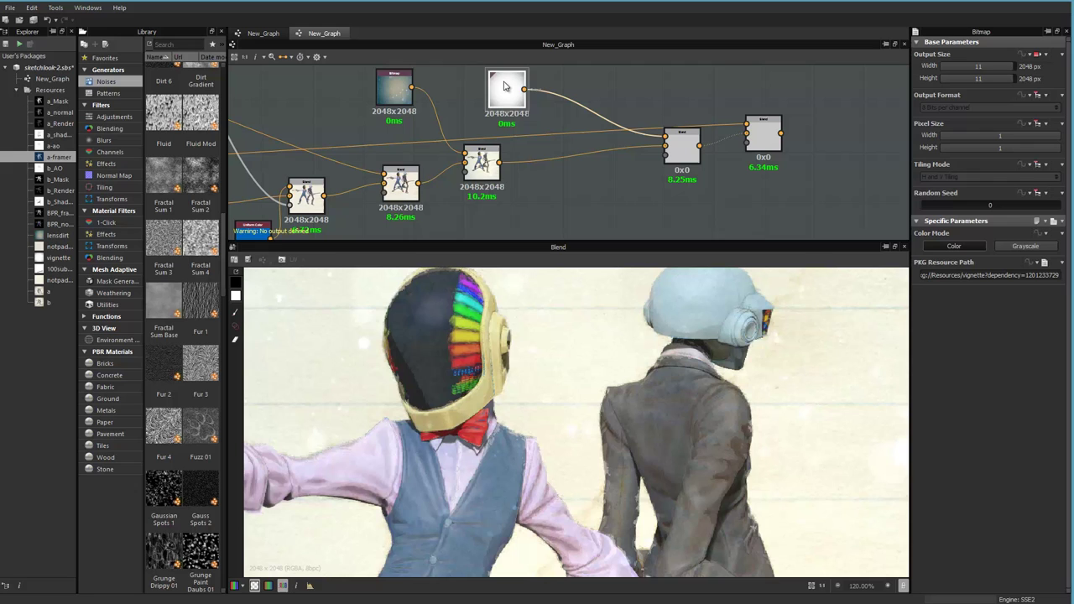
Display the Multiply Blend that applies the vignette, followed by the final Multiply Blend that adds the red lettering.
middle_drag(563, 441, 684, 537)
middle_drag(574, 390, 579, 428)
scroll(574, 369, down, 5)
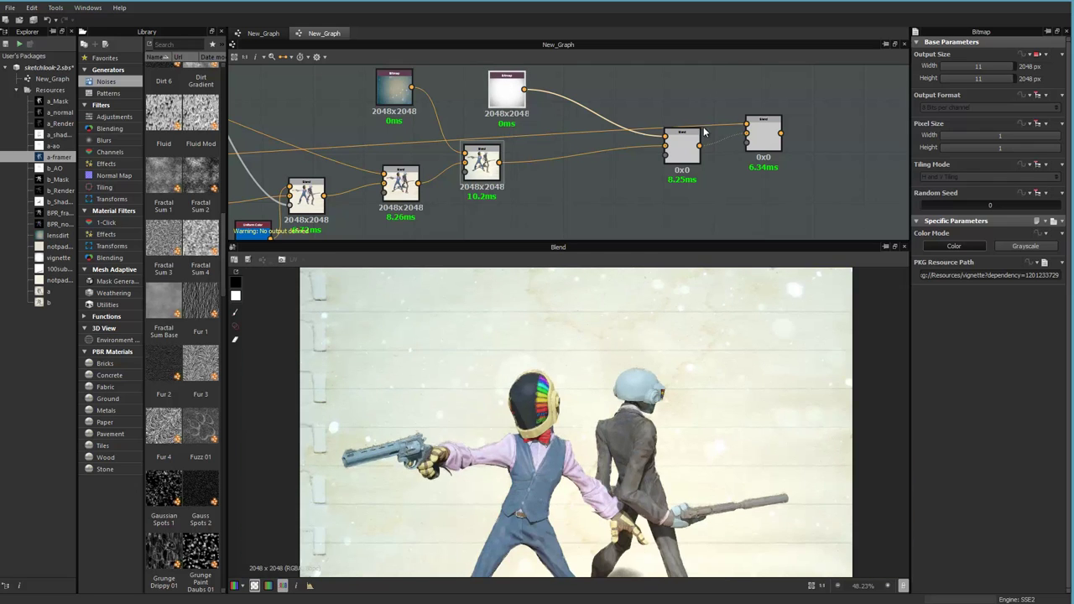
click(691, 153)
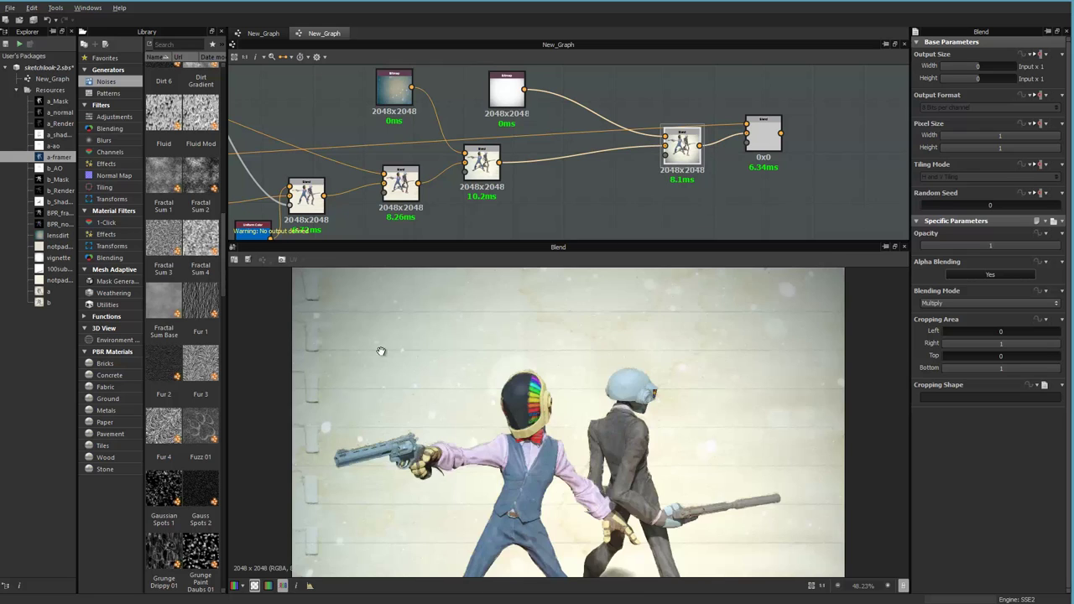
click(759, 140)
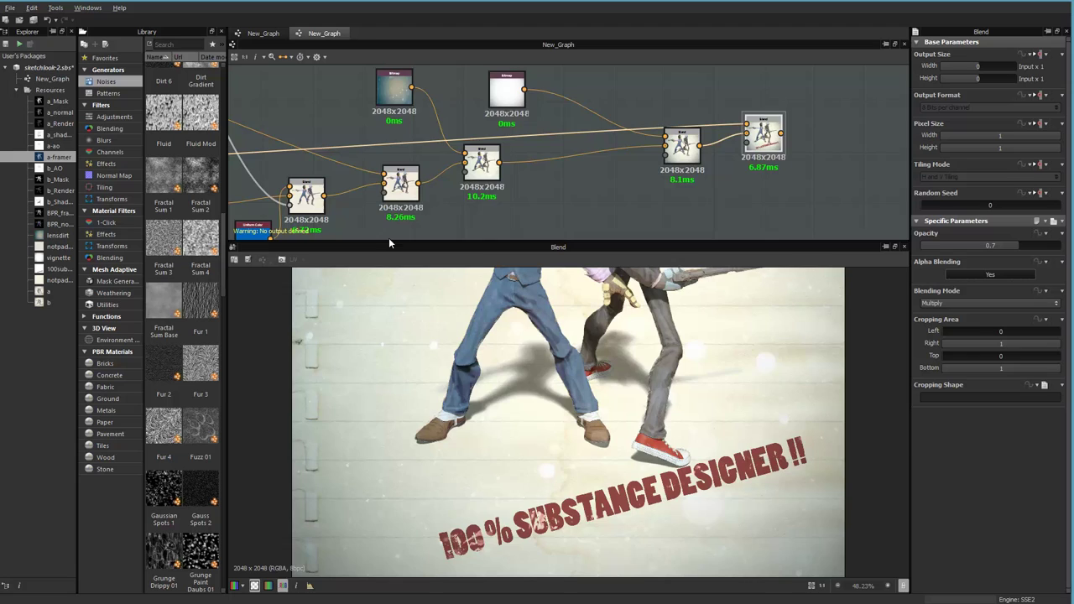
Line up the vignette Blend and the final Blend in one row with the Add Sub Blend.
middle_drag(389, 239, 287, 239)
middle_drag(570, 273, 571, 409)
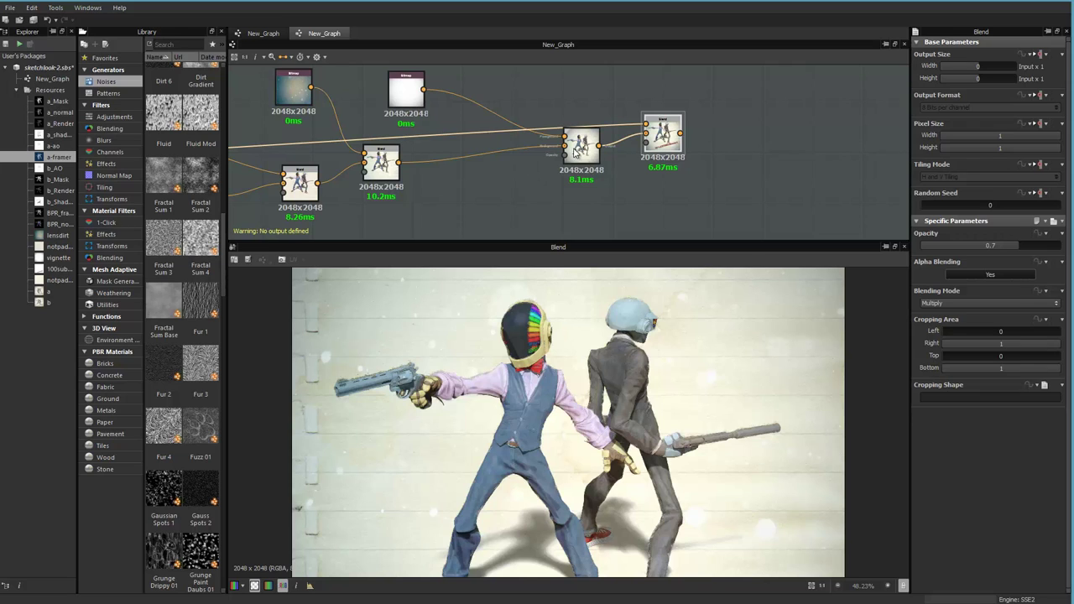
drag(575, 152, 543, 161)
middle_drag(724, 144, 745, 141)
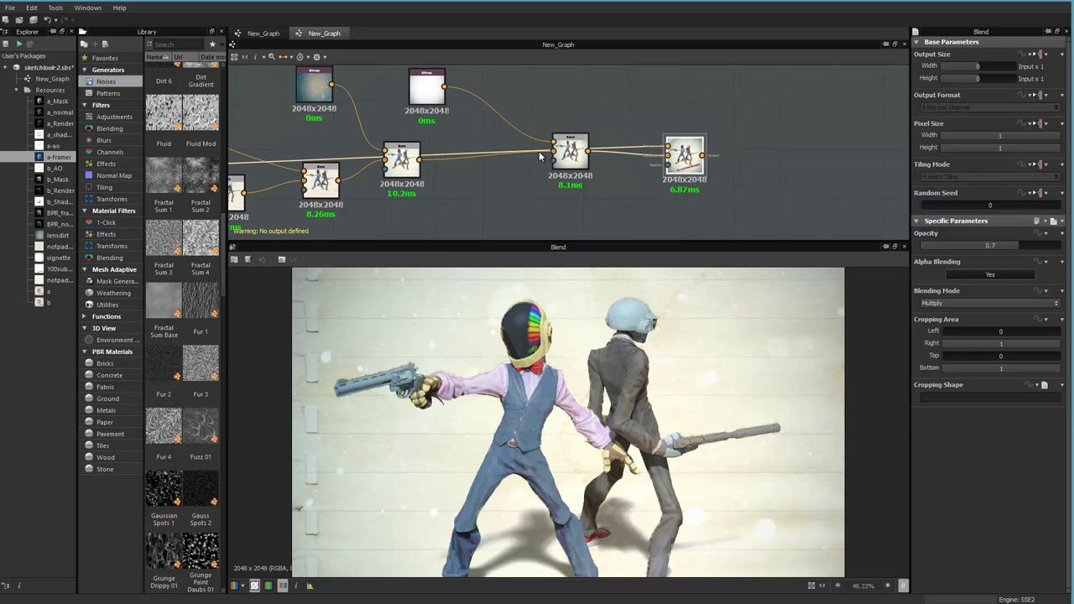
Widen the Explorer and add the b_AO resource to the graph as a separate Bitmap beside the input frame.
scroll(599, 136, down, 6)
mouse_move(476, 146)
middle_down()
mouse_move(657, 187)
mouse_move(617, 247)
middle_up()
mouse_move(489, 125)
middle_down()
mouse_move(503, 194)
mouse_move(481, 175)
middle_up()
scroll(481, 175, up, 1)
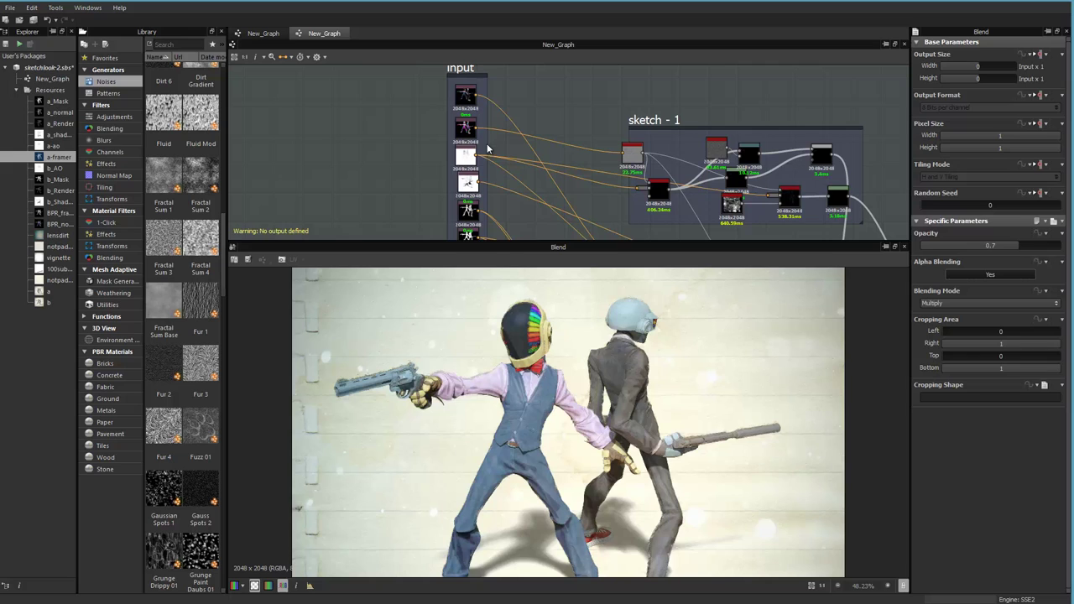
scroll(395, 141, up, 2)
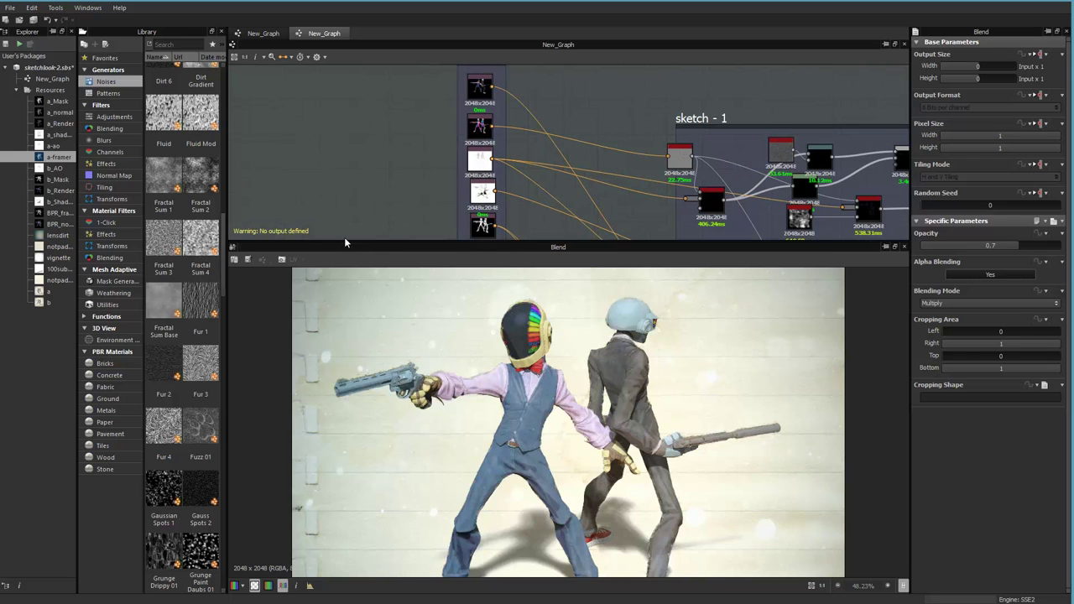
drag(75, 177, 160, 176)
click(65, 191)
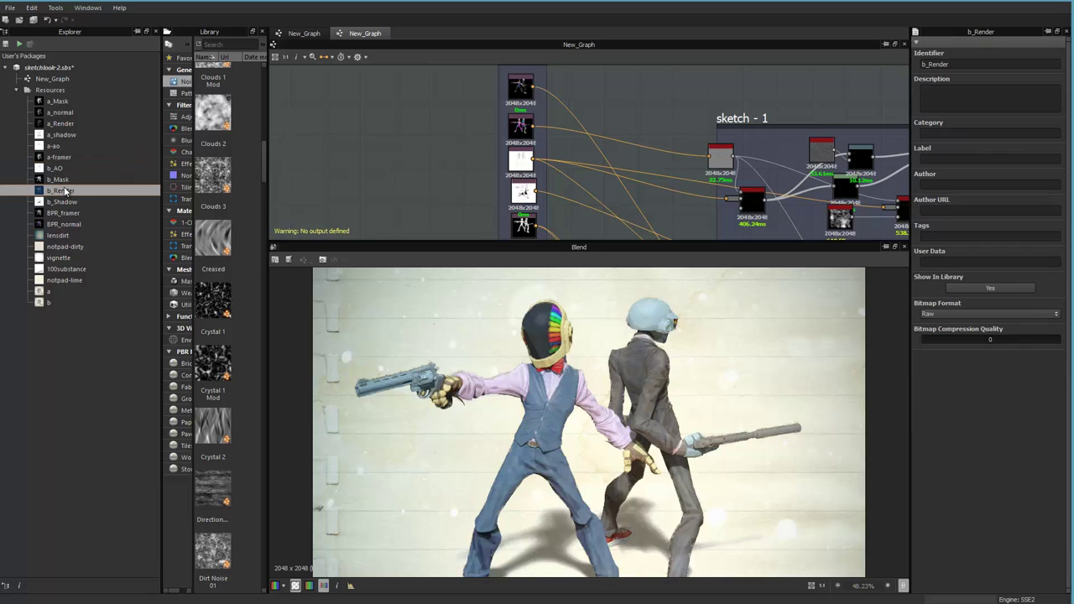
click(61, 168)
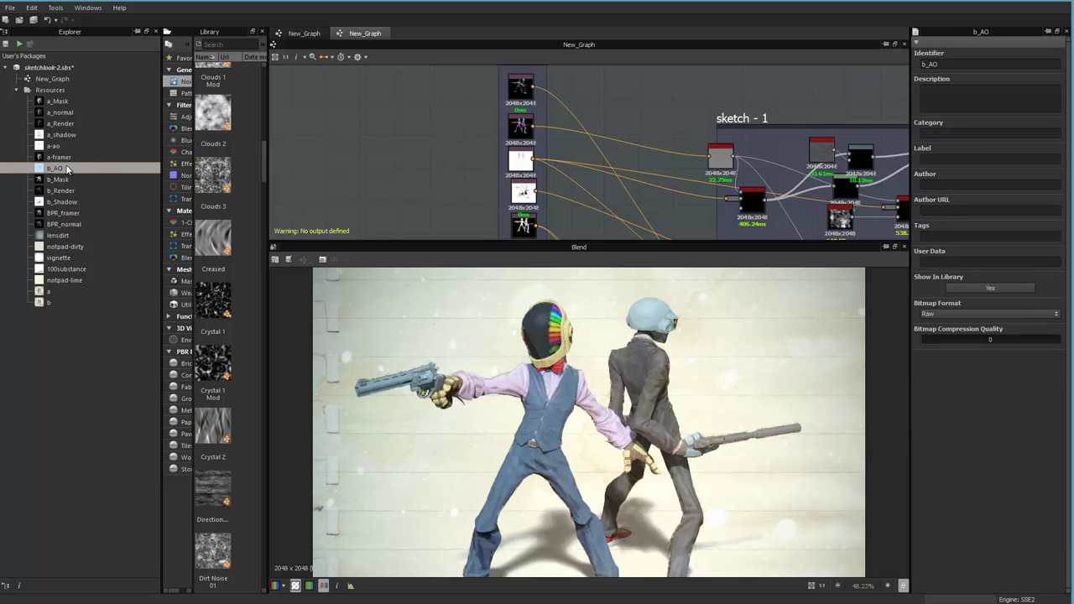
drag(39, 172, 312, 165)
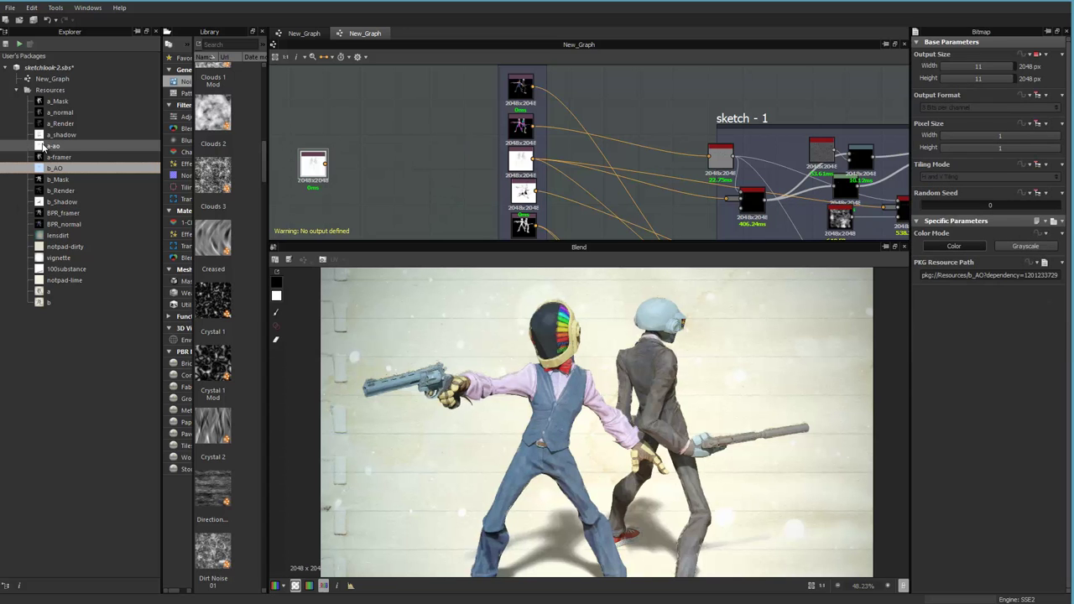
Replace the AO, shadow, render and normal Bitmaps in the input frame with a-ao, a_shadow, a_Render and a_normal.
drag(43, 148, 509, 163)
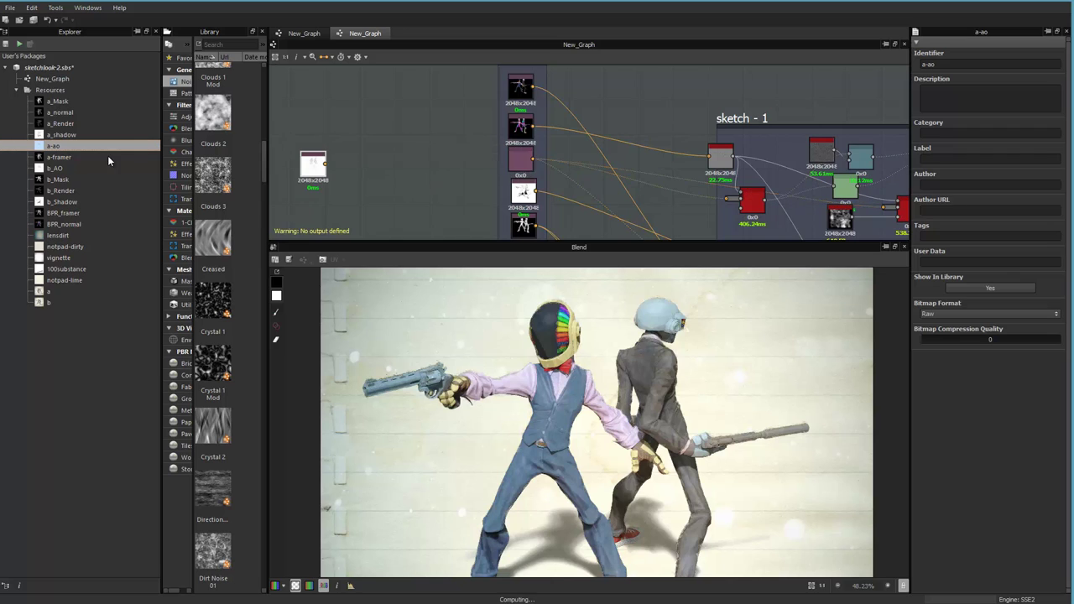
mouse_move(51, 134)
mouse_down()
mouse_move(395, 127)
mouse_move(526, 195)
mouse_up()
mouse_move(59, 123)
mouse_down()
mouse_move(450, 121)
mouse_move(530, 94)
mouse_move(521, 86)
mouse_up()
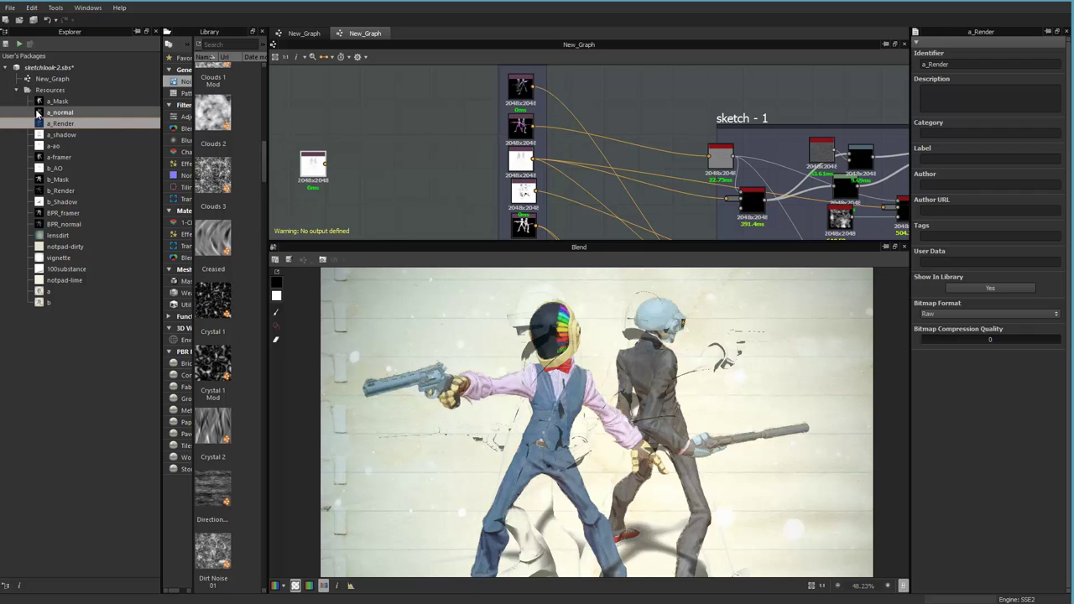
drag(37, 111, 517, 126)
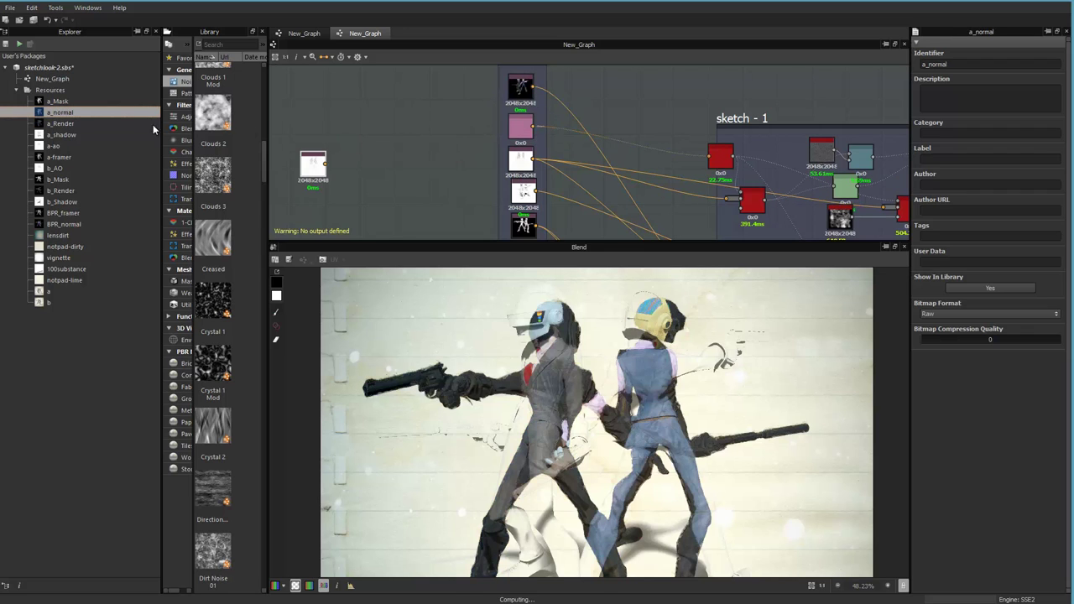
Replace the mask and framer Bitmaps in the input frame with the a_Mask and a-framer resources.
middle_drag(450, 147, 443, 104)
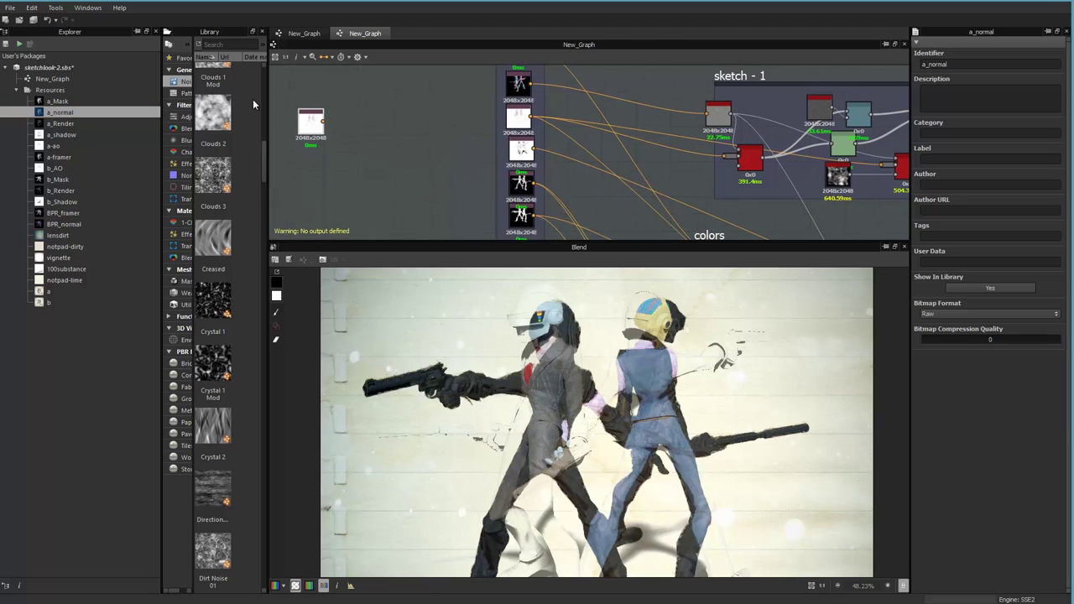
drag(57, 101, 470, 182)
scroll(470, 182, up, 5)
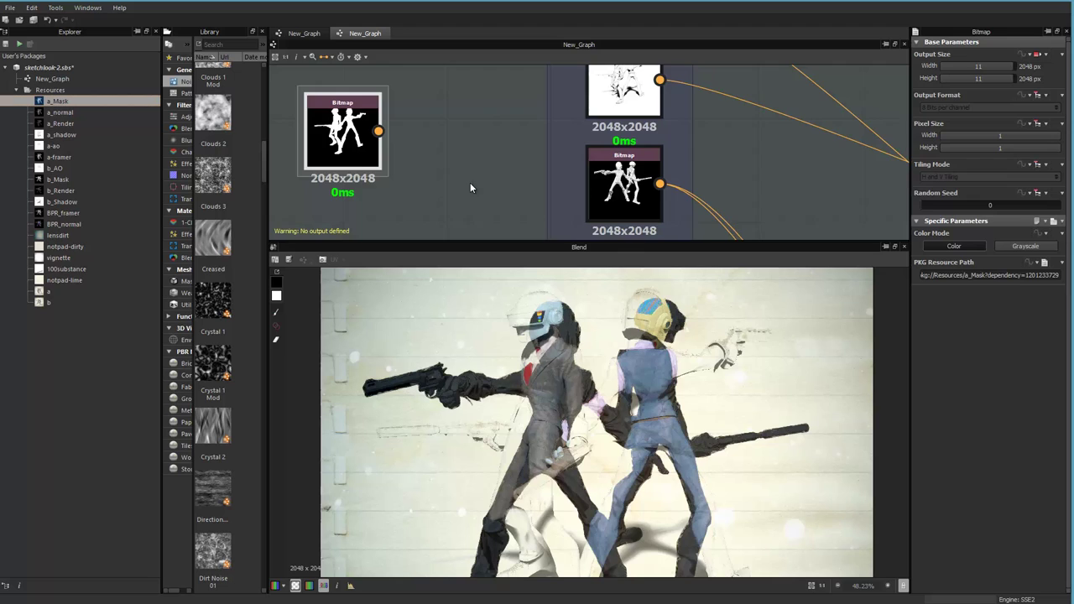
middle_drag(470, 182, 434, 117)
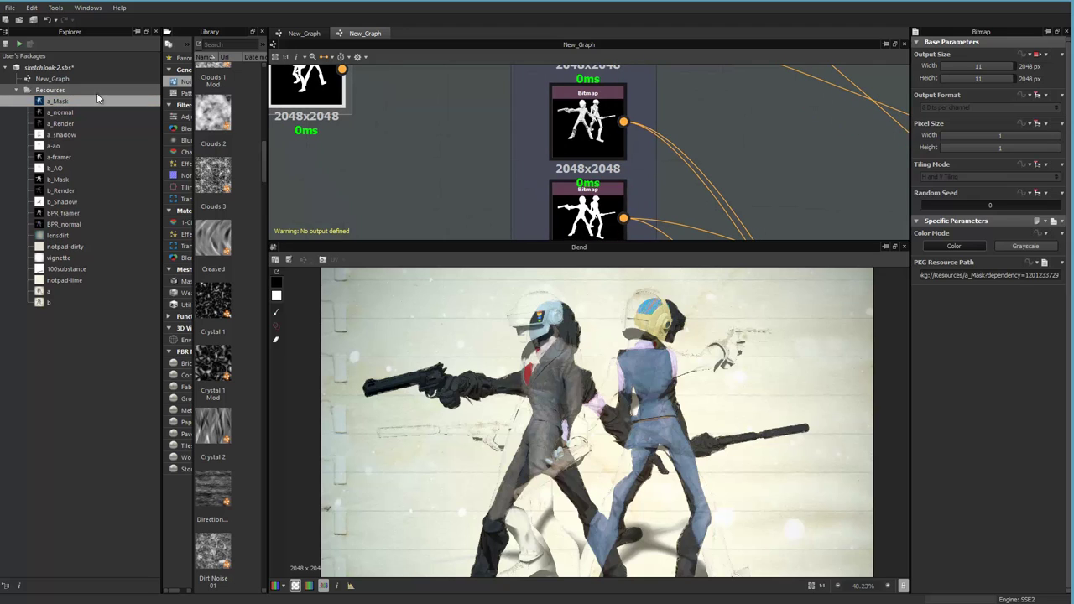
drag(54, 103, 606, 224)
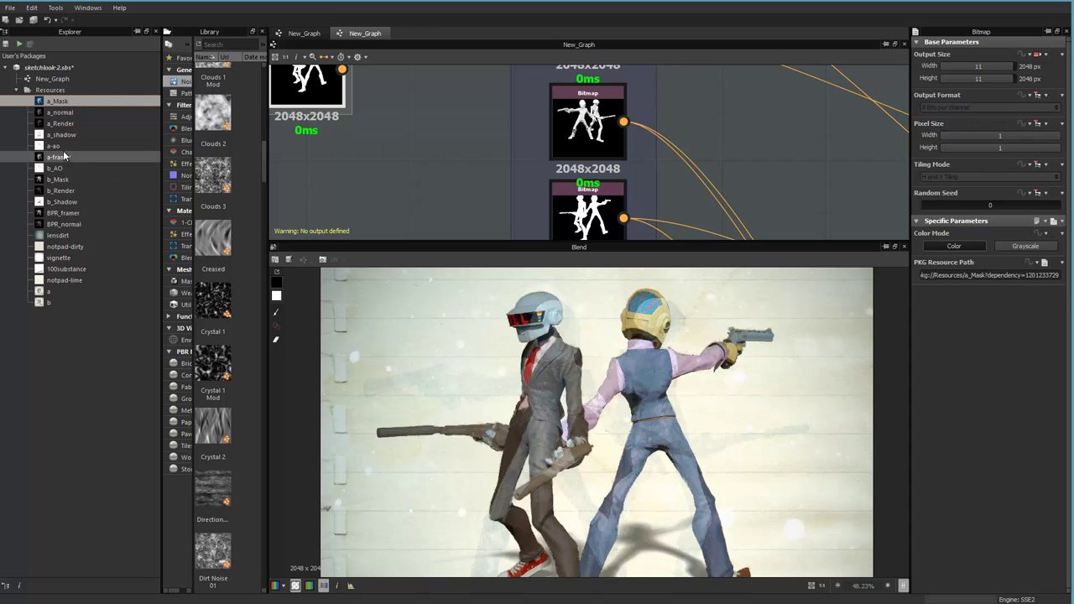
drag(59, 159, 612, 122)
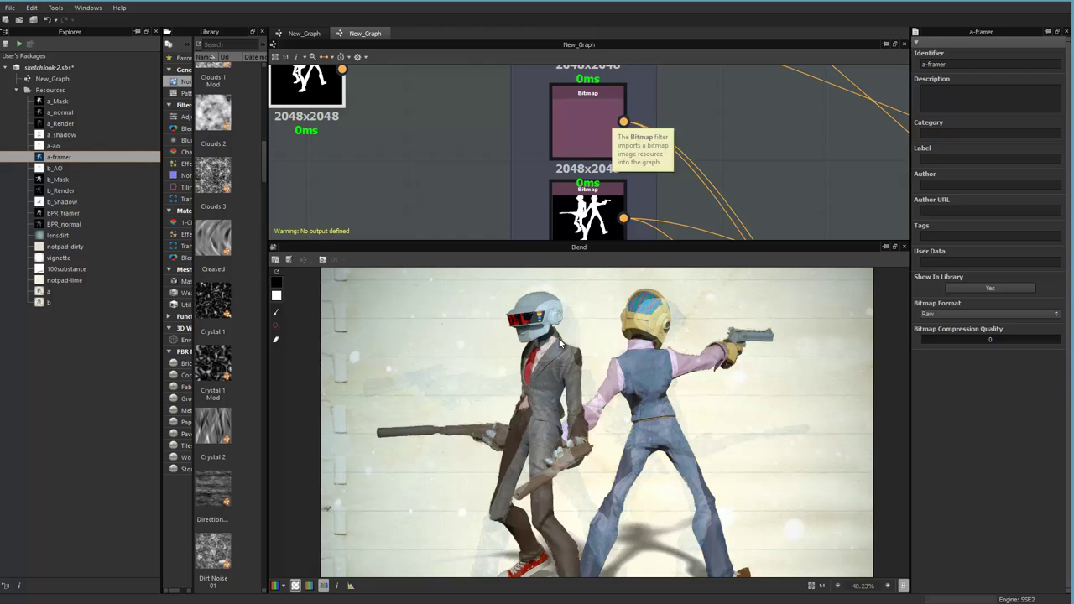
Examine the updated composite of the two figures from the helmets down to the shoes.
scroll(573, 365, down, 2)
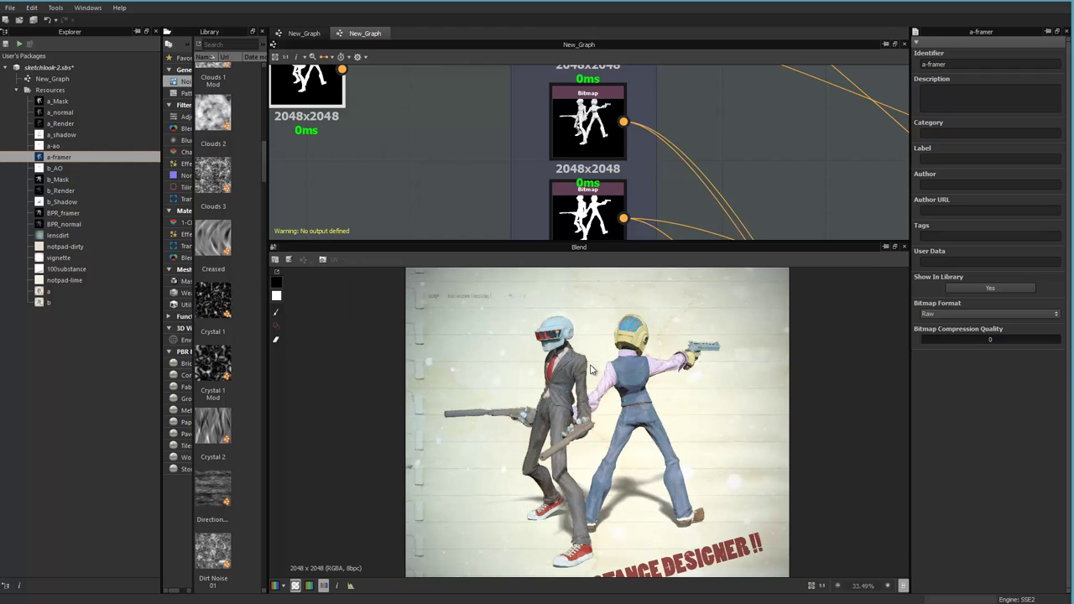
scroll(598, 368, up, 4)
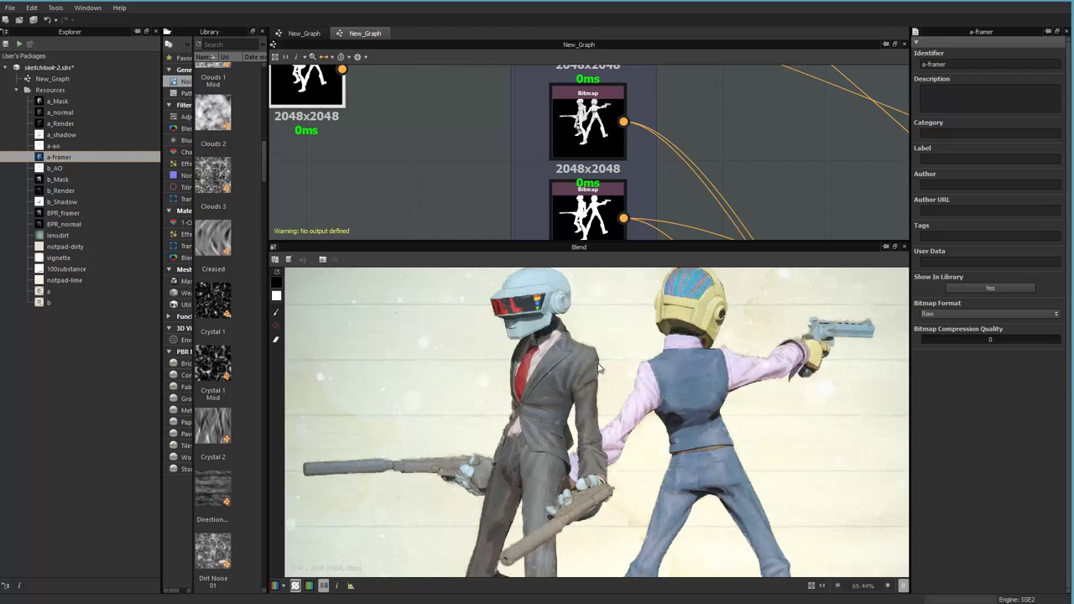
middle_drag(576, 356, 606, 262)
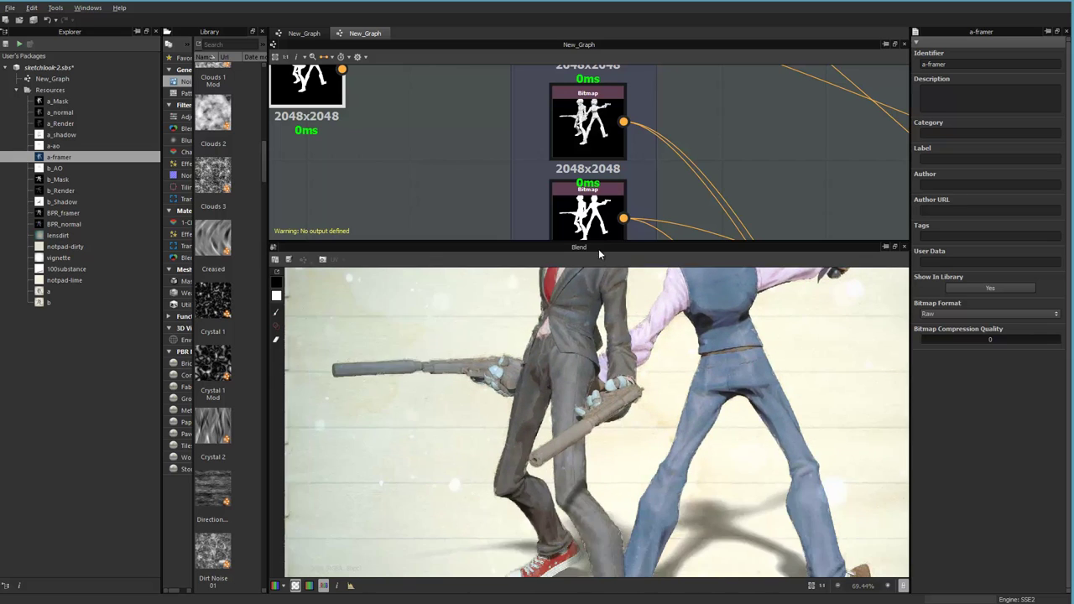
middle_drag(596, 423, 613, 266)
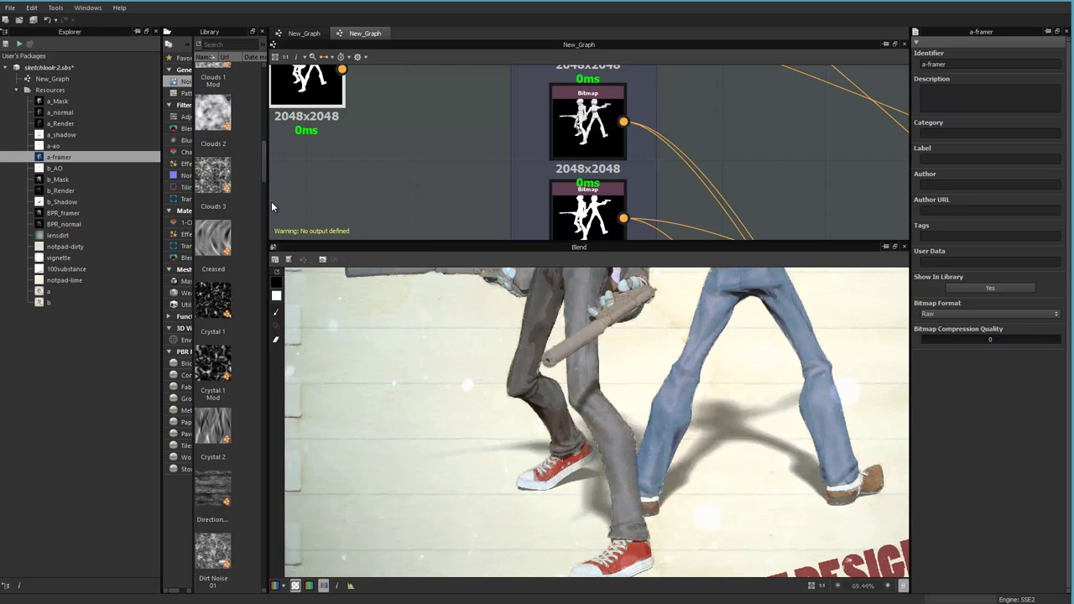
middle_drag(615, 307, 597, 387)
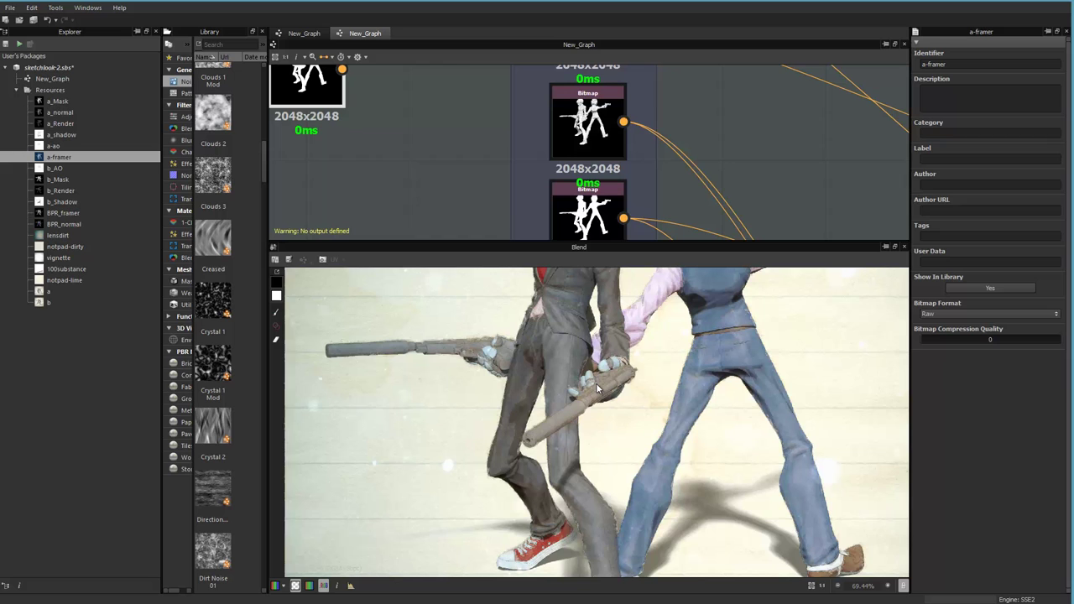
middle_drag(441, 125, 465, 87)
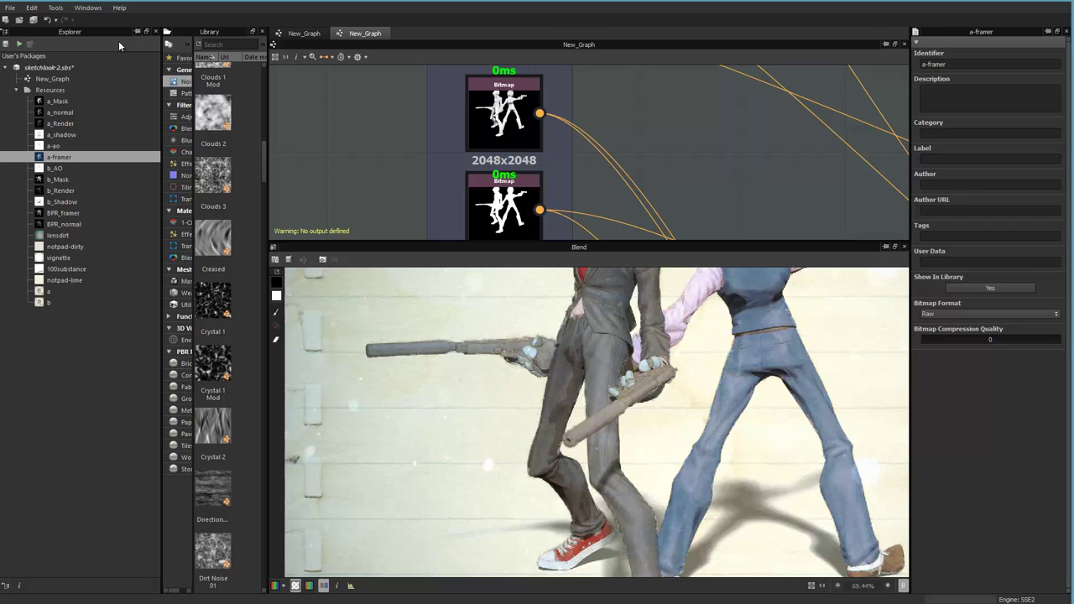
Start a bitmap import into the package's Resources folder.
click(11, 8)
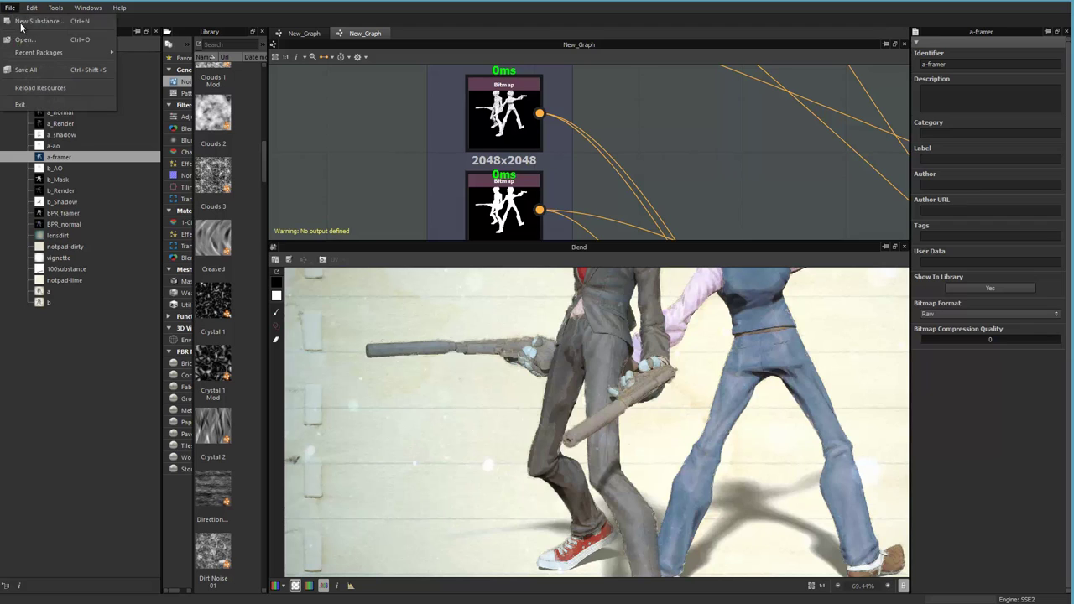
click(79, 330)
click(53, 92)
right_click(54, 92)
mouse_move(109, 110)
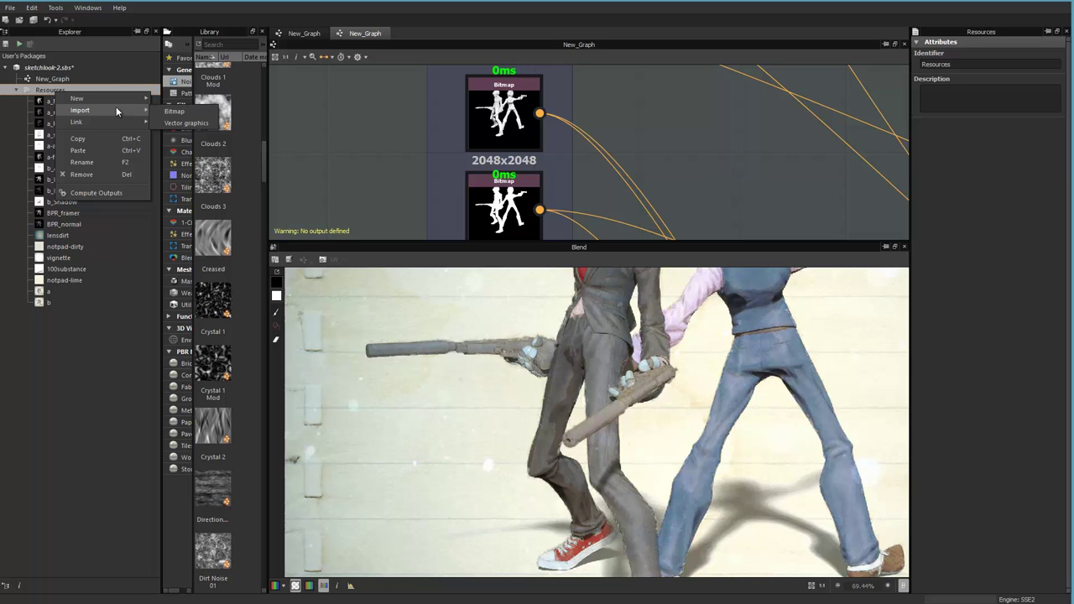
click(174, 112)
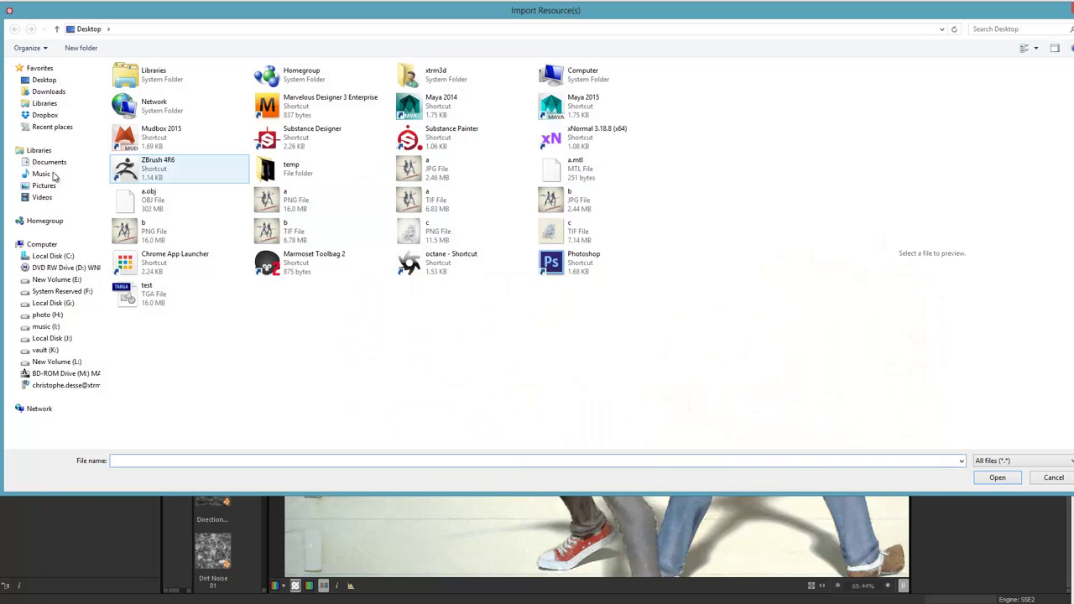
Import the six BPR images, BPR_AO through BPR_Shadow, from the Desktop's temp folder and select the BPR_framer_1 resource.
click(80, 116)
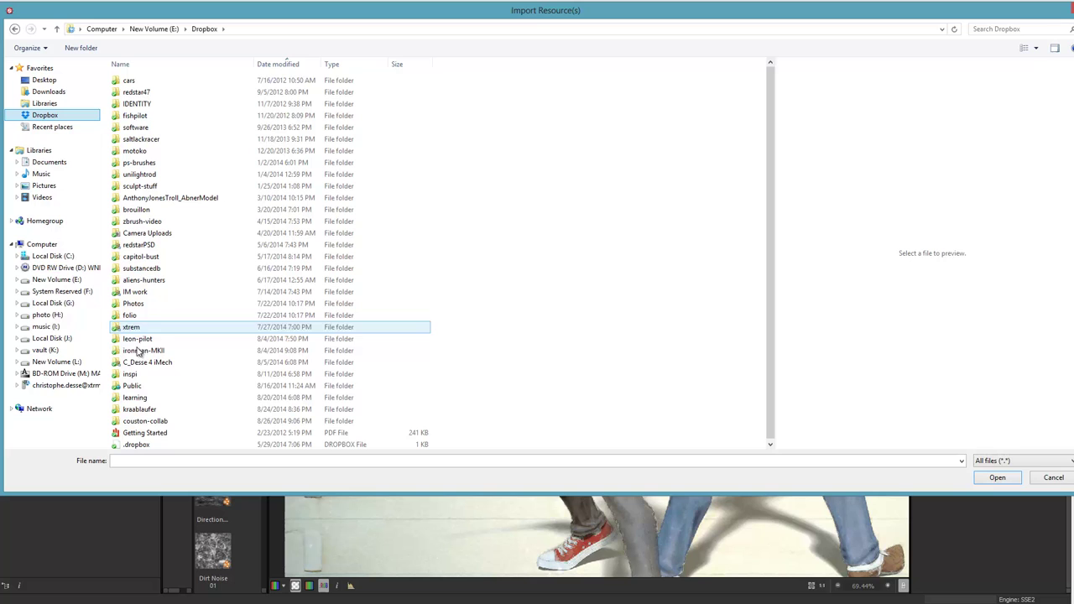
double_click(139, 409)
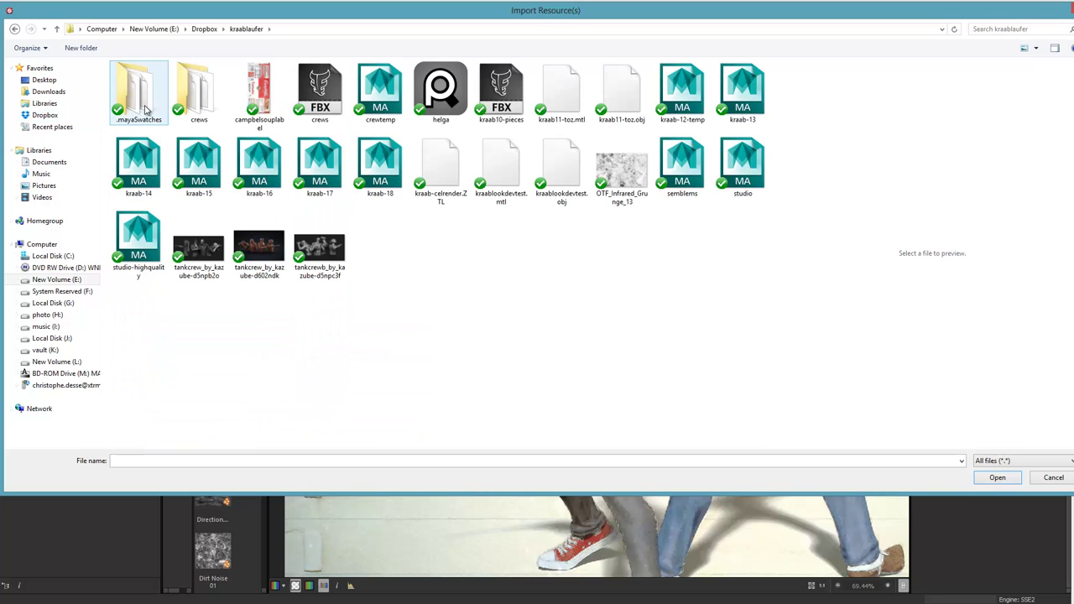
click(35, 81)
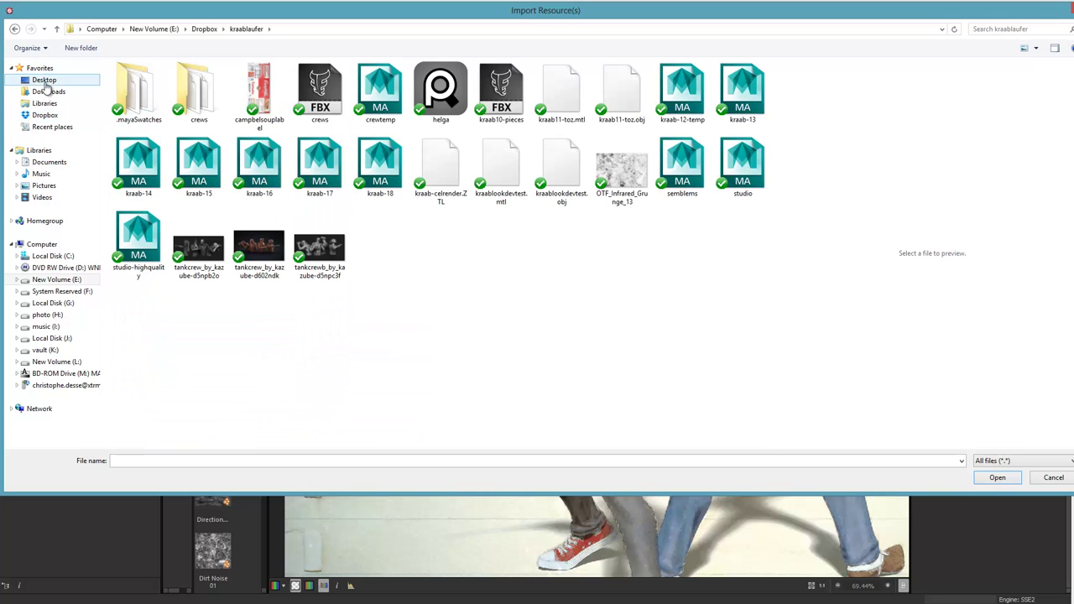
double_click(267, 168)
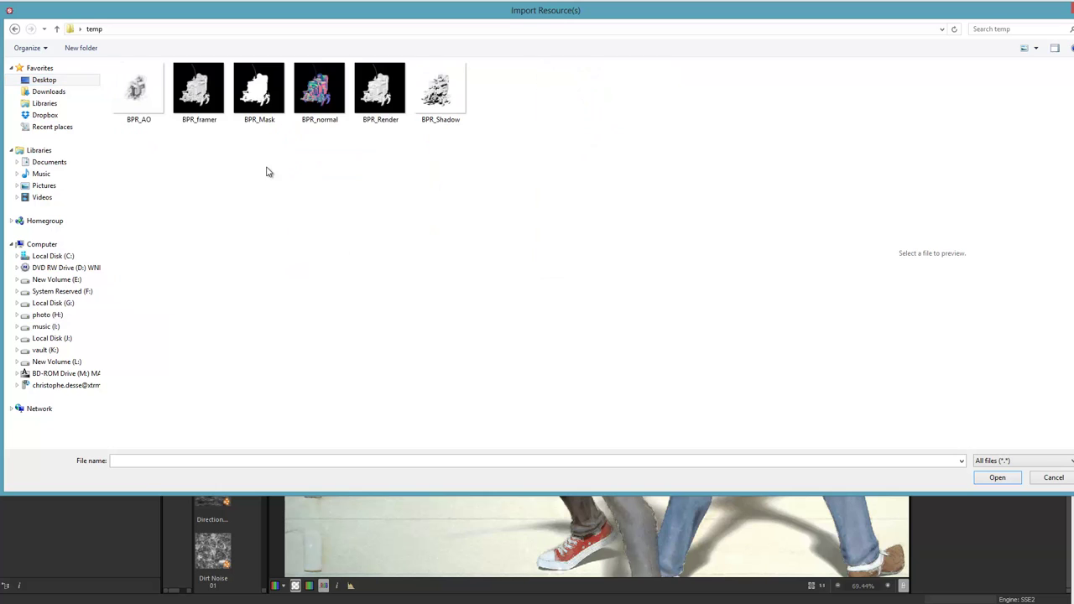
click(139, 101)
shift+click(449, 104)
click(997, 478)
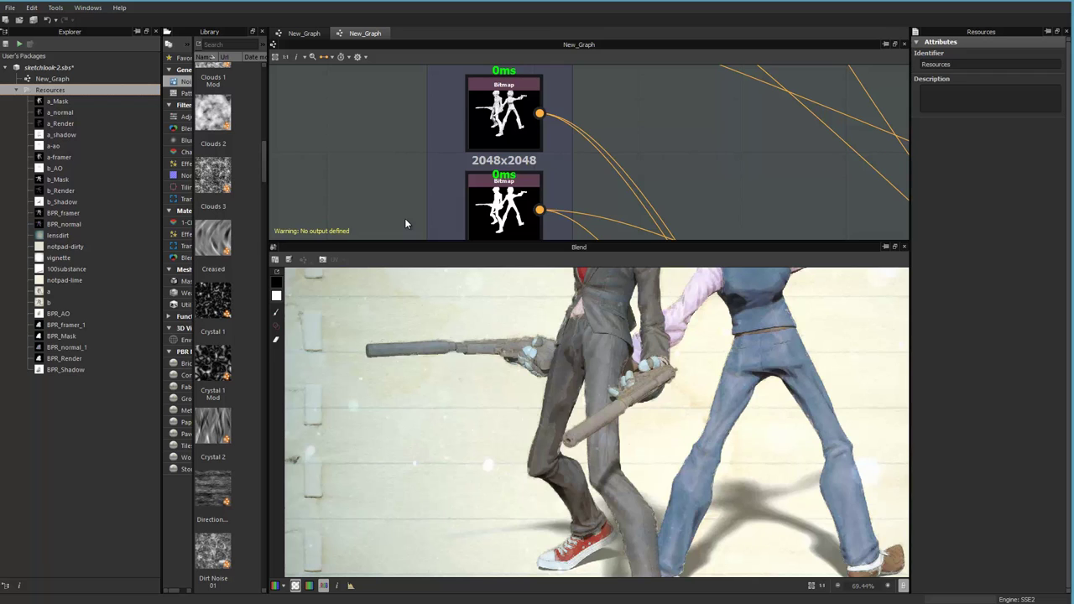
click(70, 324)
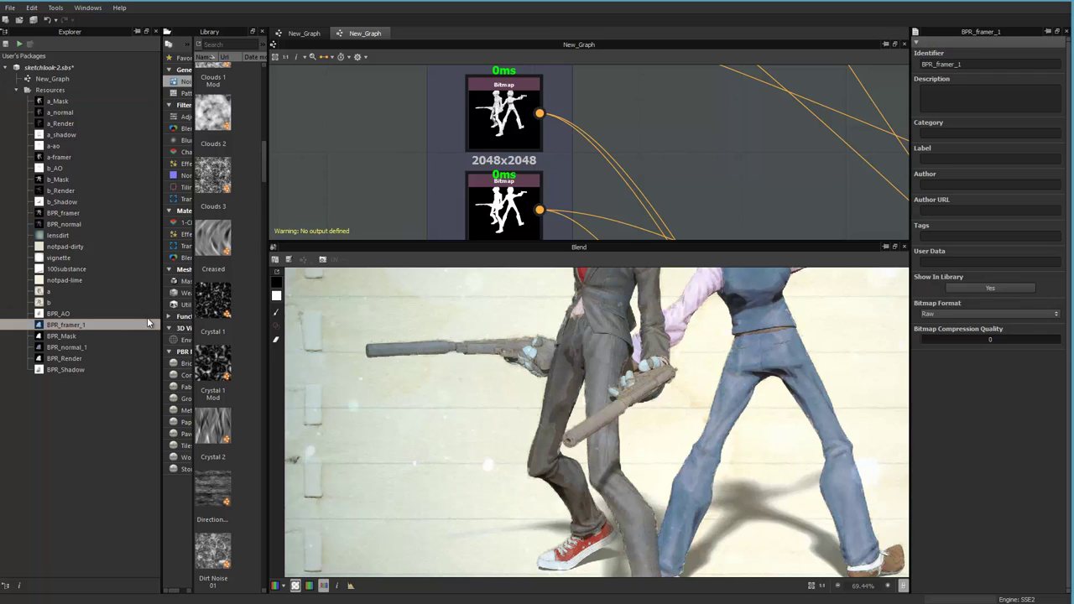
Replace the mask and framer Bitmaps in the input frame with the BPR_Mask and BPR_framer_1 resources.
click(50, 302)
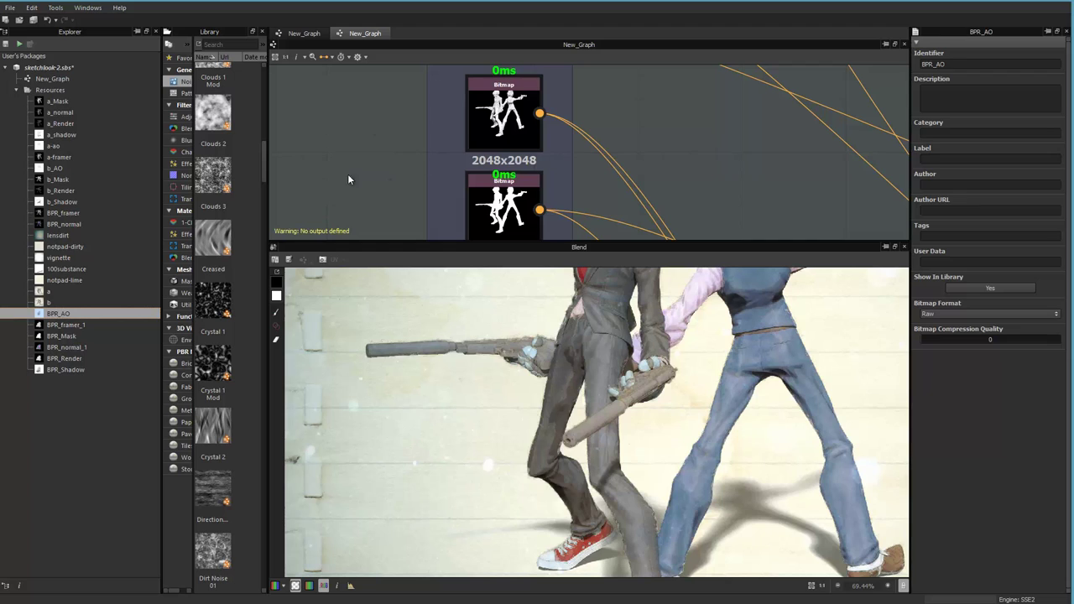
click(71, 338)
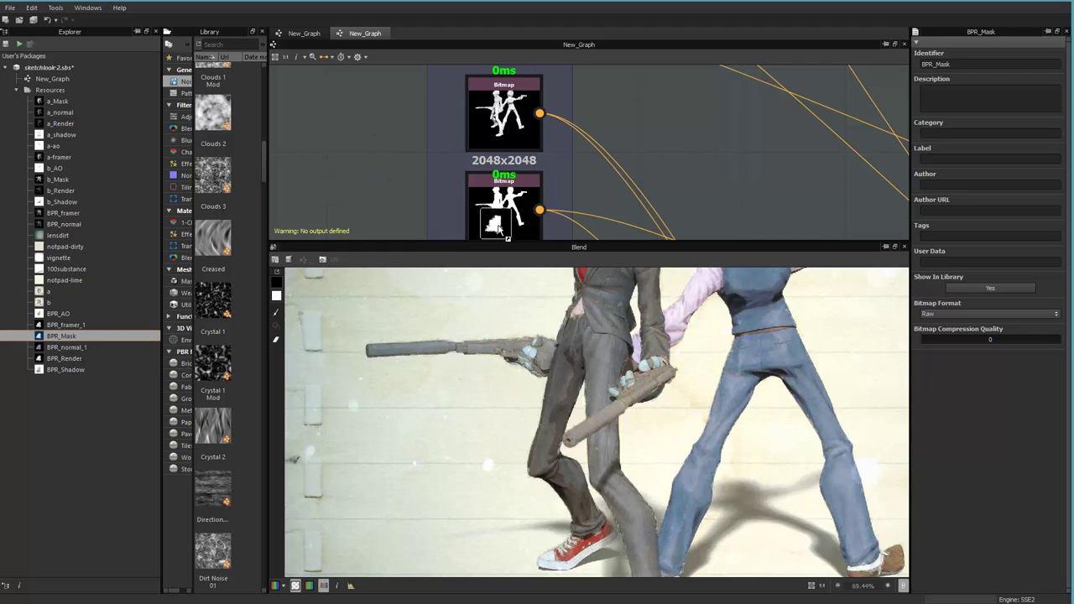
click(71, 325)
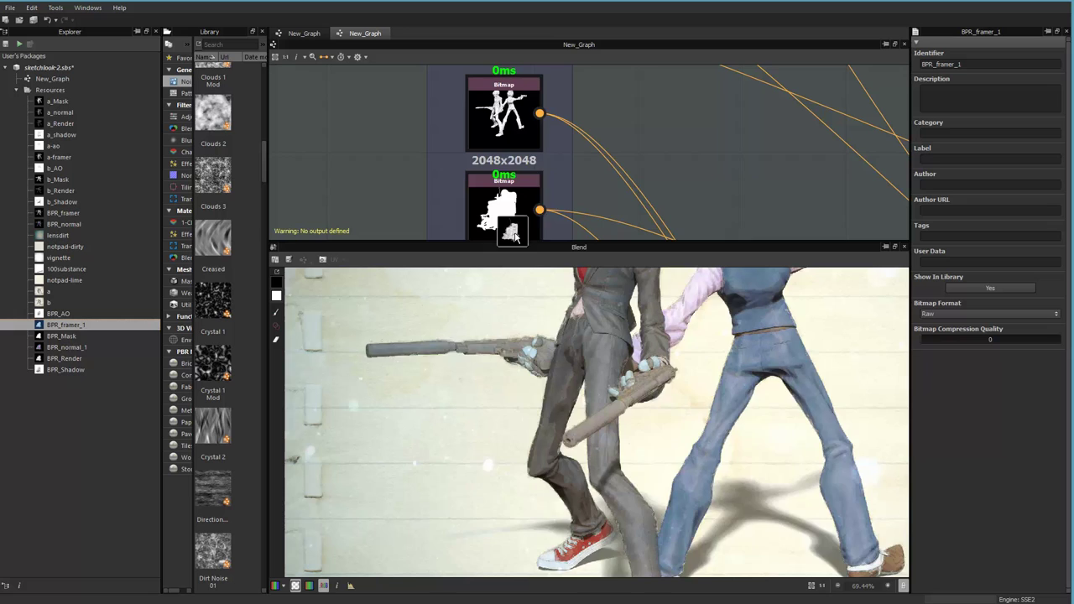
Replace the shadow and ambient occlusion Bitmaps in the input frame with the BPR_Shadow and BPR_AO resources.
scroll(349, 185, down, 1)
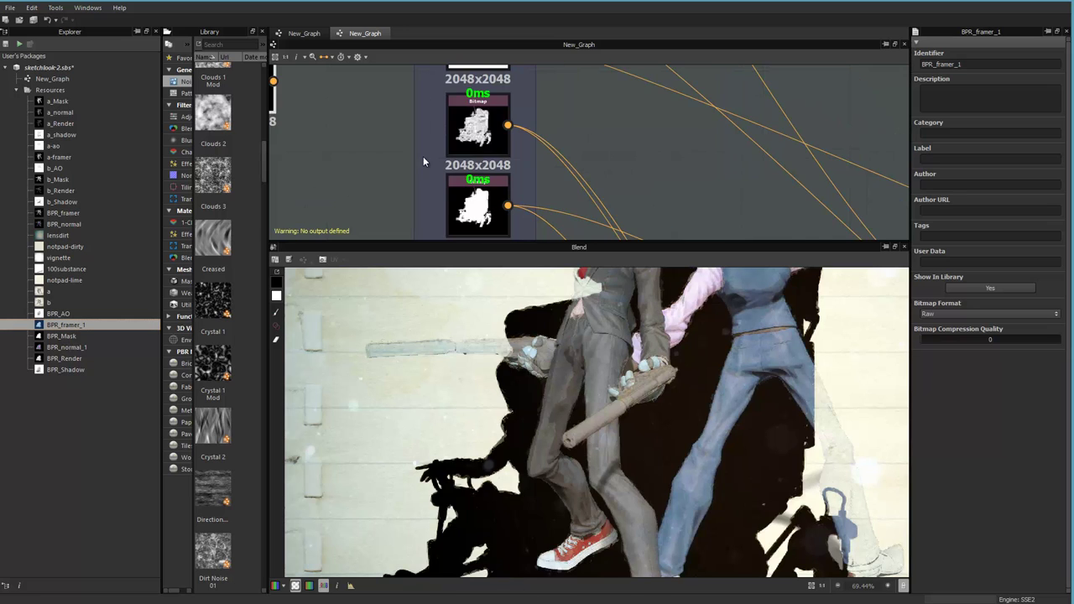
middle_drag(423, 156, 453, 247)
click(64, 370)
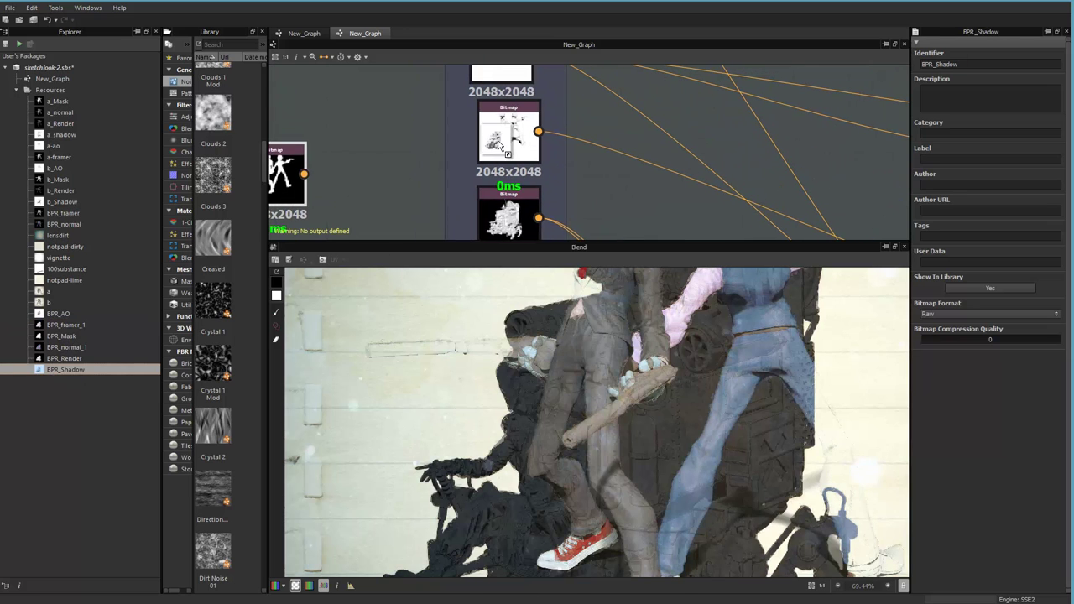
middle_drag(382, 123, 396, 170)
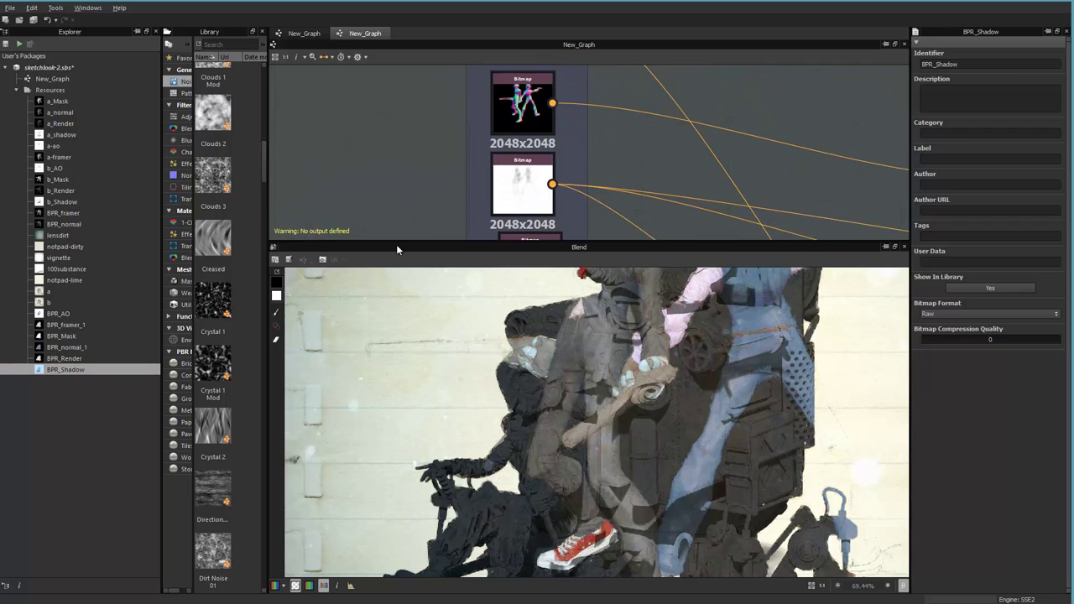
click(55, 314)
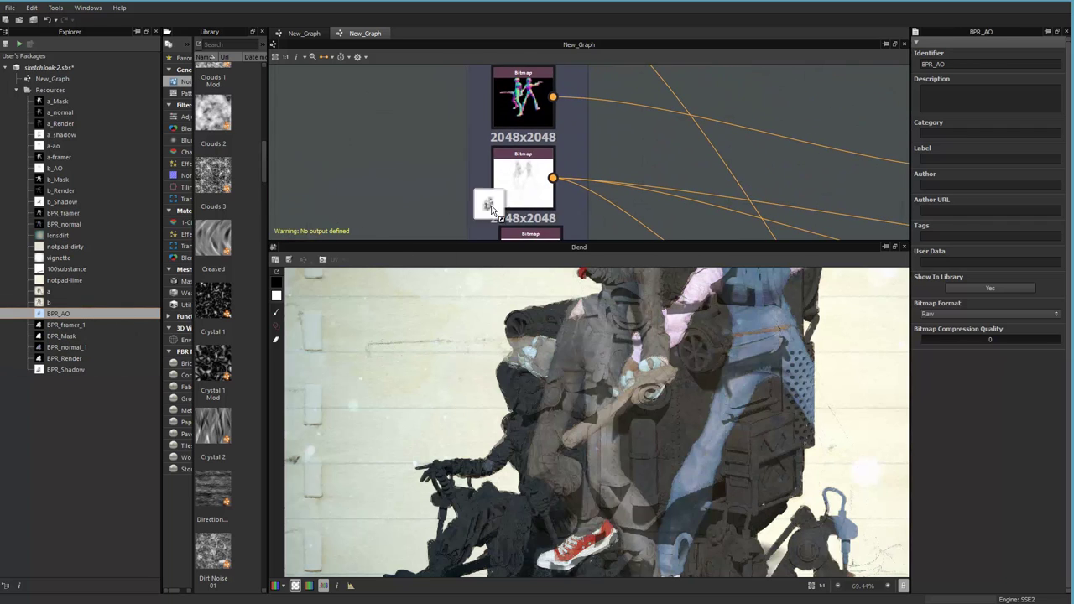
Replace the normal and color render Bitmaps in the input frame with the BPR_normal_1 and BPR_Render resources.
click(55, 346)
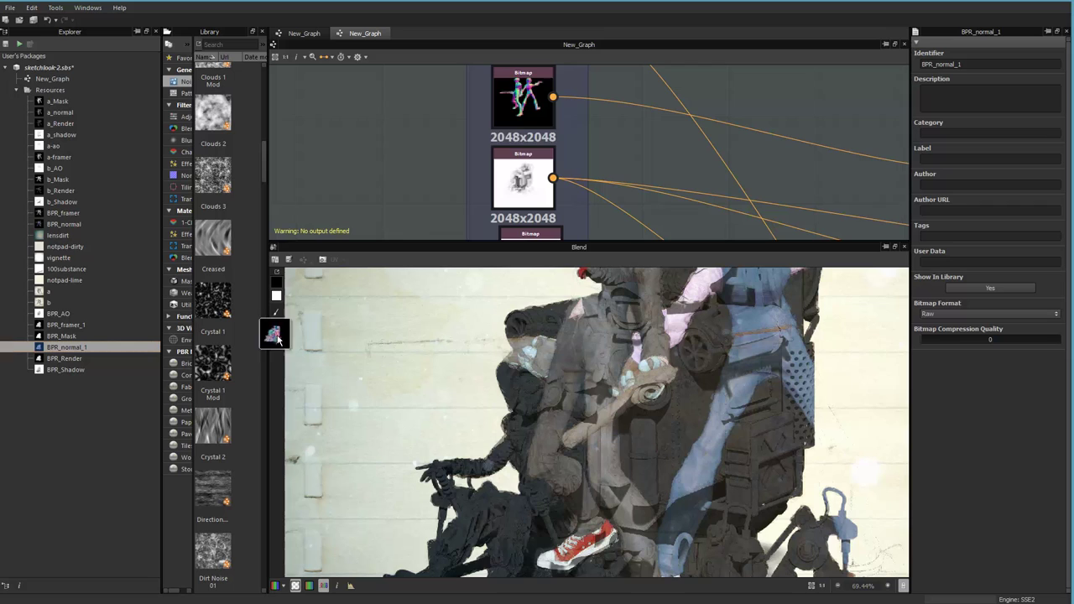
middle_drag(427, 211, 427, 231)
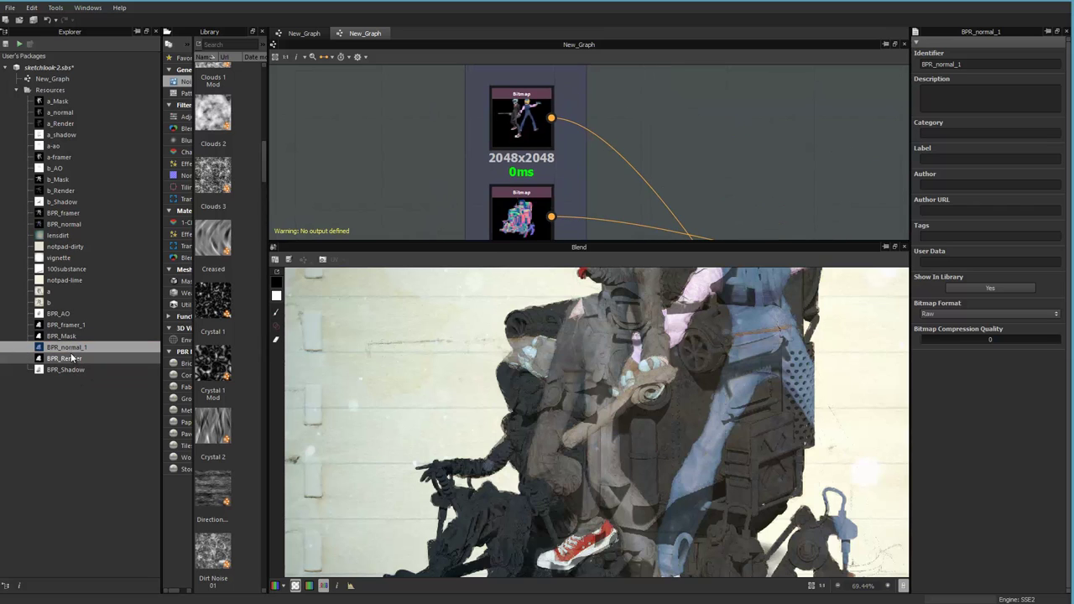
drag(64, 358, 533, 128)
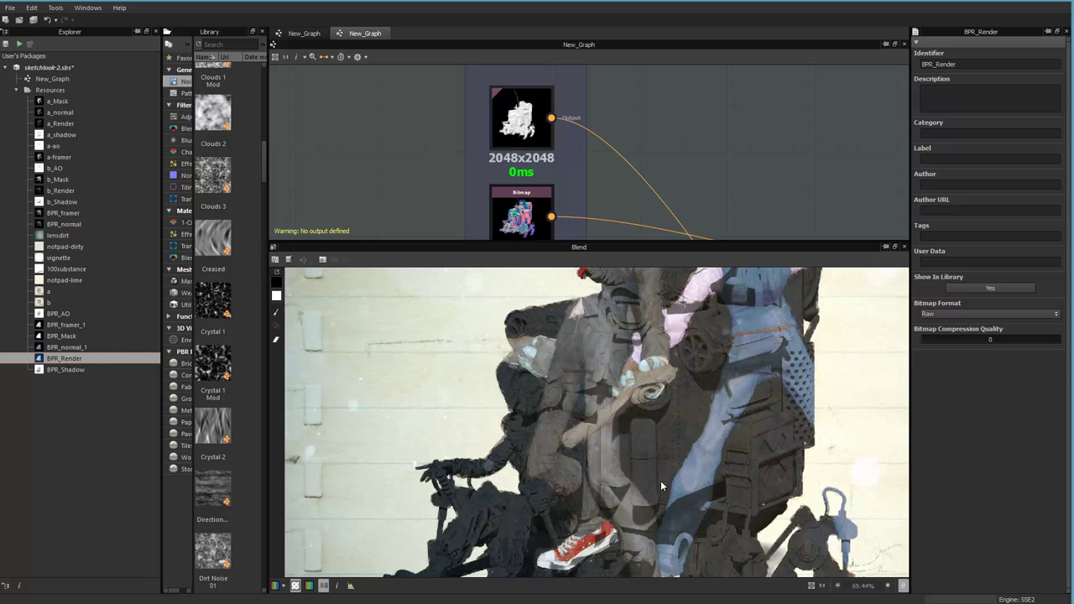
Check the whole composite image and go through the swapped Bitmaps in the input frame.
scroll(651, 425, down, 5)
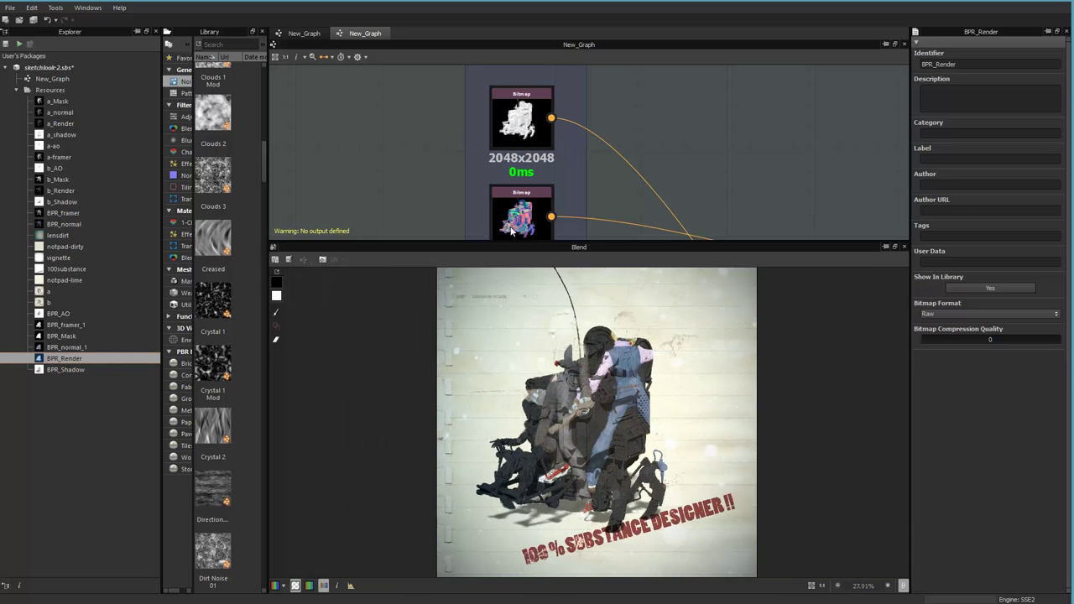
middle_drag(535, 203, 533, 67)
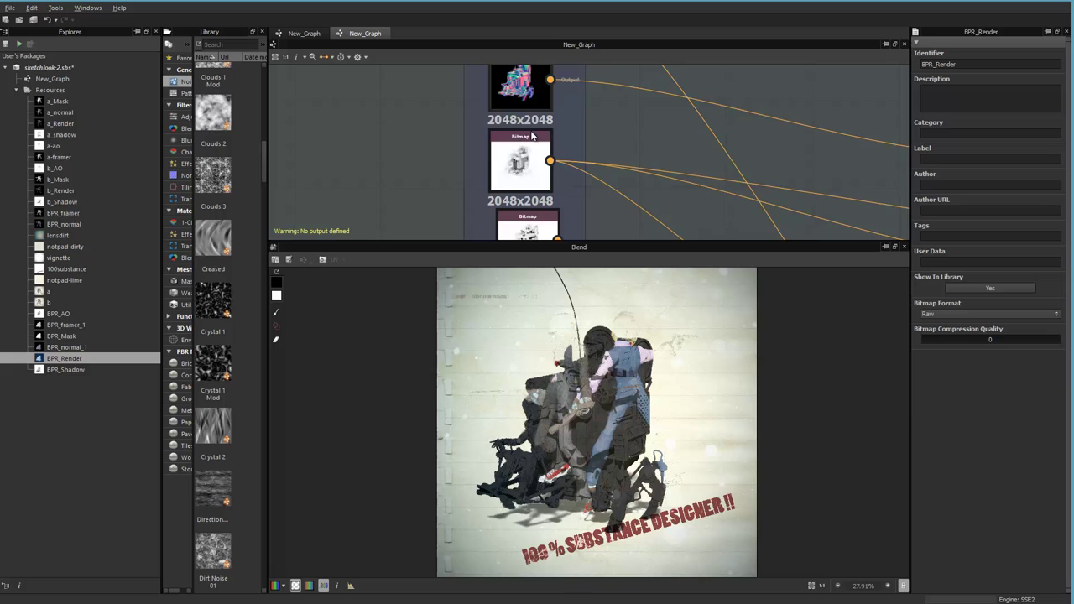
middle_drag(533, 139, 541, 54)
middle_drag(548, 190, 540, 113)
mouse_move(617, 181)
middle_down()
mouse_move(616, 171)
mouse_move(476, 237)
middle_up()
middle_drag(590, 124, 534, 225)
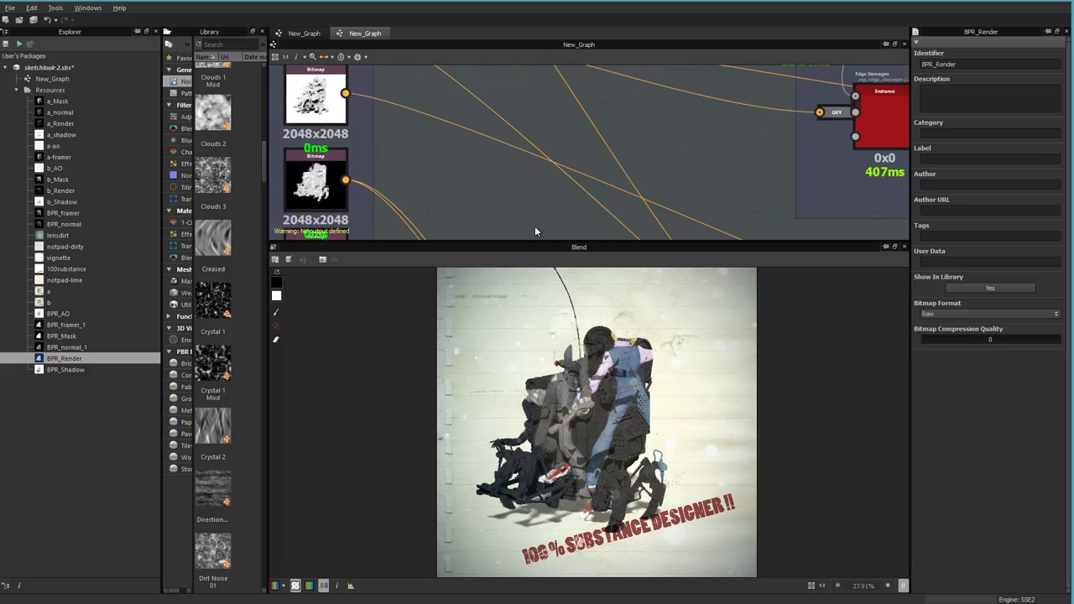
Preview the outputs of the Edge Damages instance and the Curvature node.
middle_drag(612, 157, 550, 199)
double_click(814, 146)
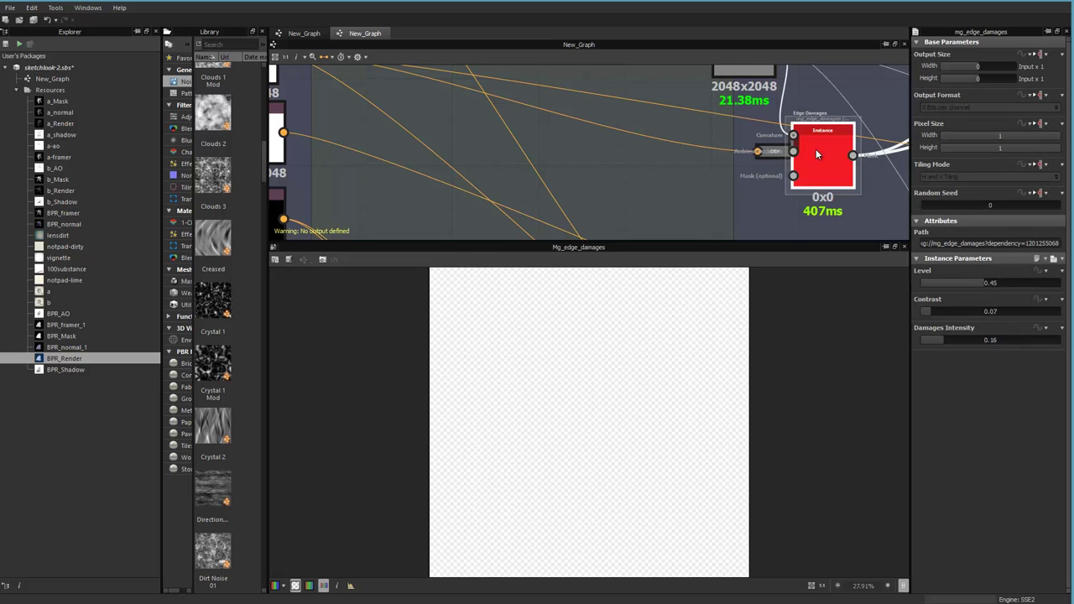
middle_drag(636, 153, 466, 83)
double_click(679, 207)
Preview the last Levels and Blend nodes of the colors frame, and move that Blend node further from the Levels node.
scroll(641, 180, down, 2)
scroll(642, 181, down, 4)
middle_drag(688, 166, 611, 71)
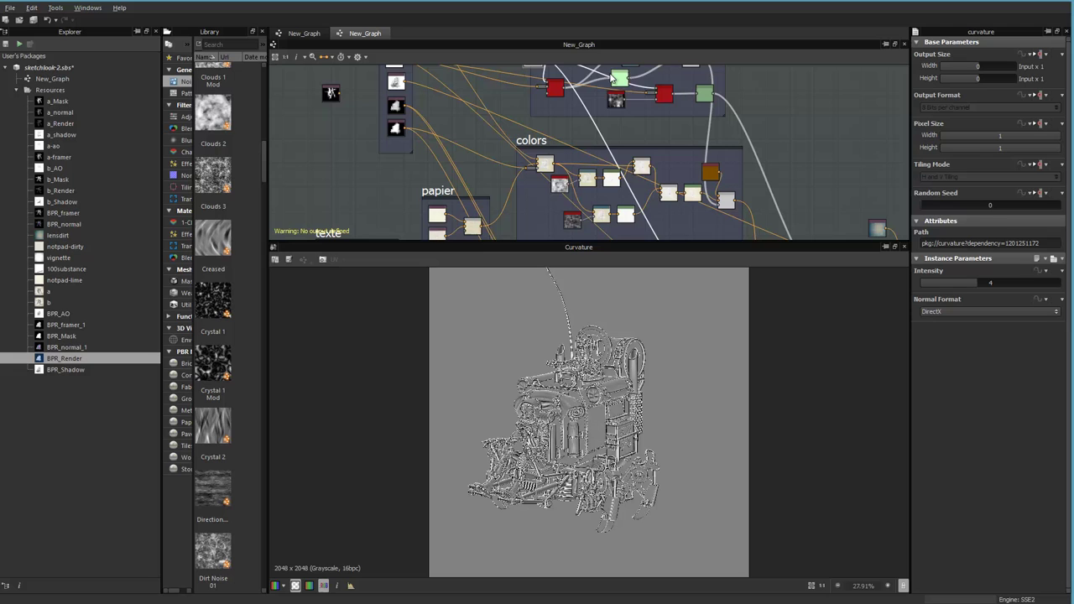
double_click(692, 194)
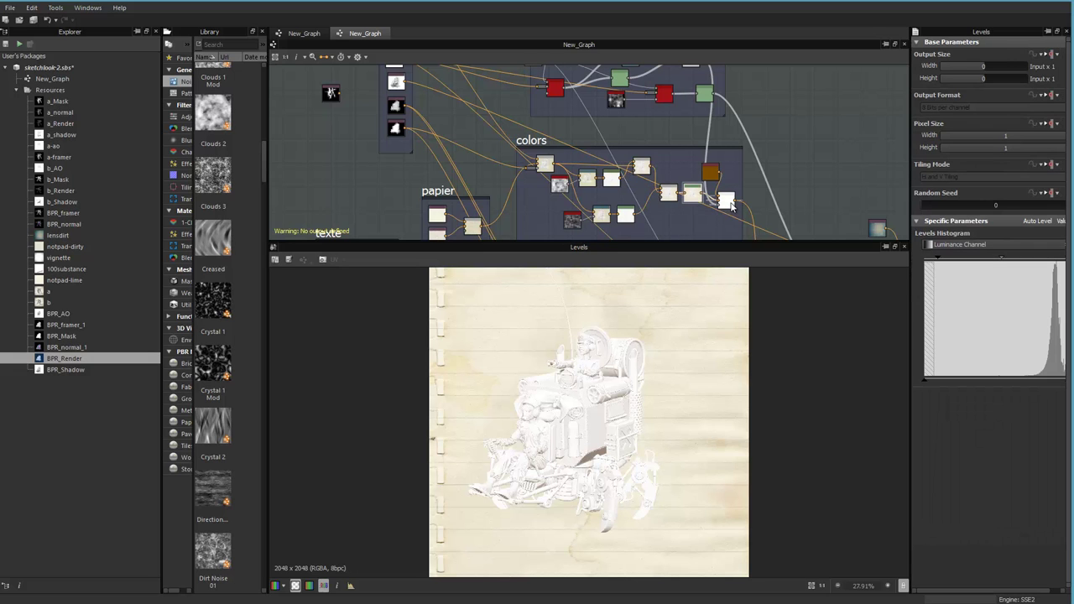
double_click(728, 201)
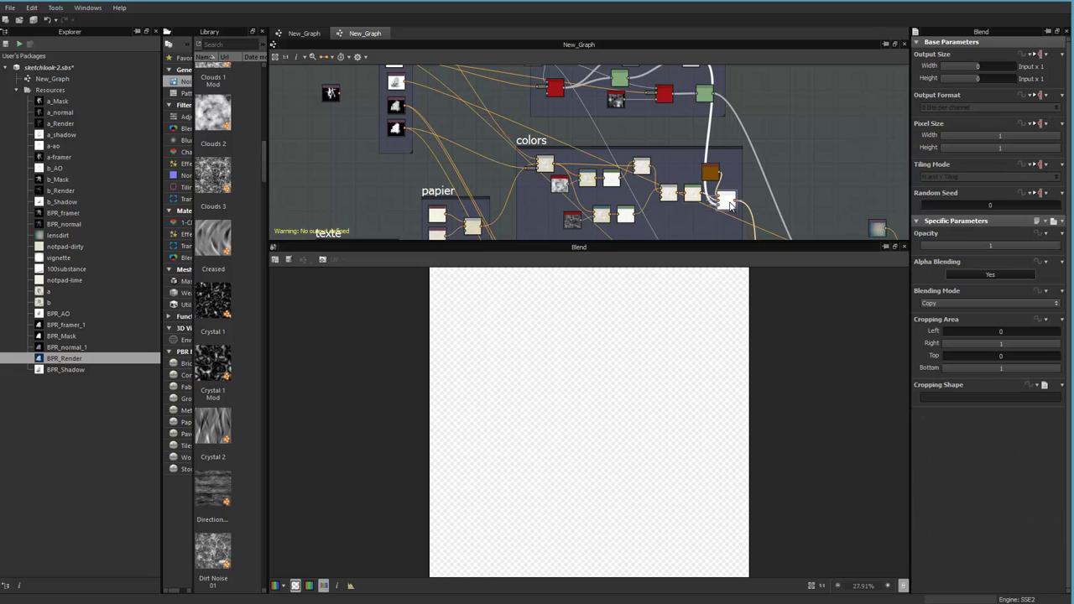
scroll(728, 201, up, 5)
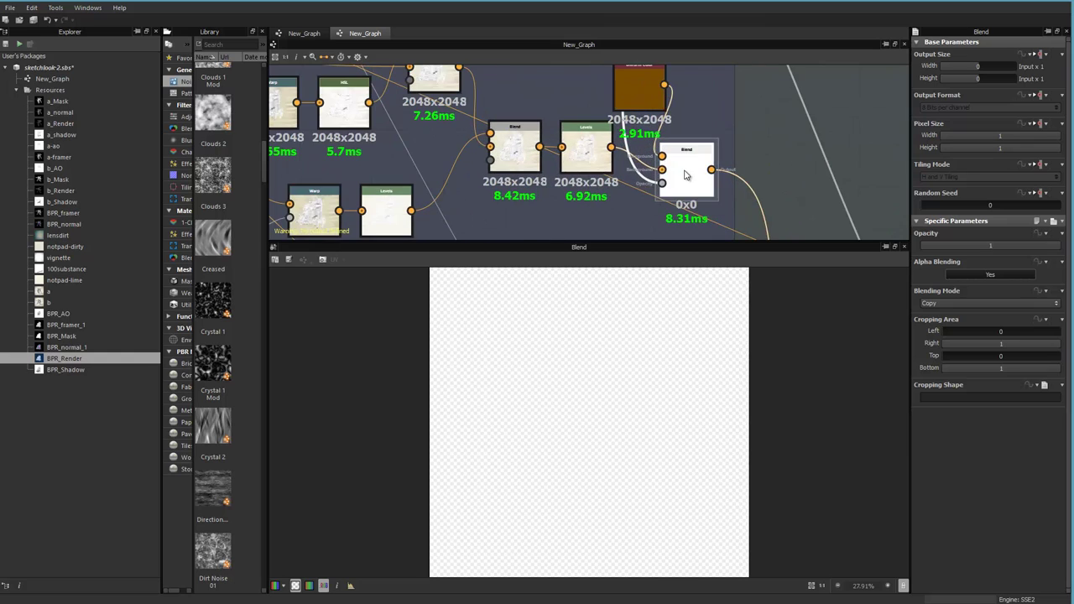
drag(685, 175, 738, 162)
Toggle the engine's suspend option and recheck the outputs of the colors frame's last Levels and Blend nodes.
click(55, 8)
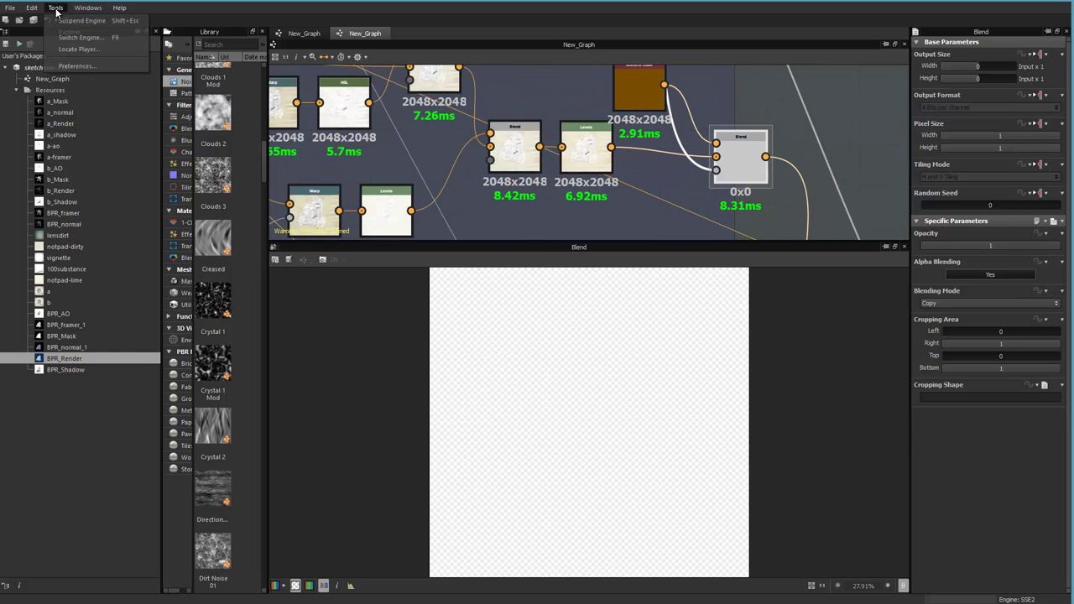
click(56, 9)
click(59, 10)
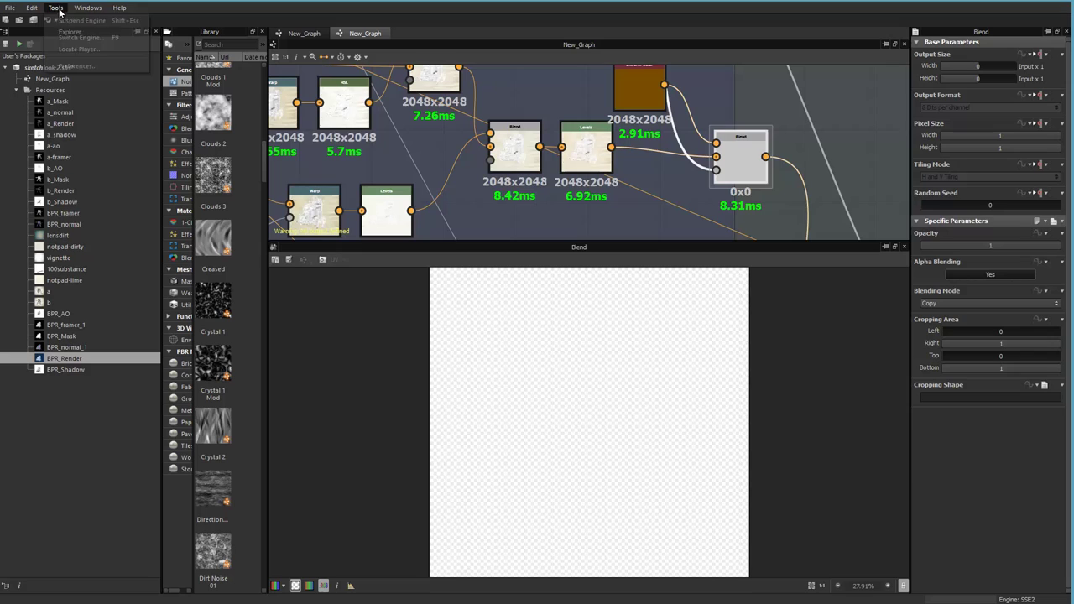
click(73, 20)
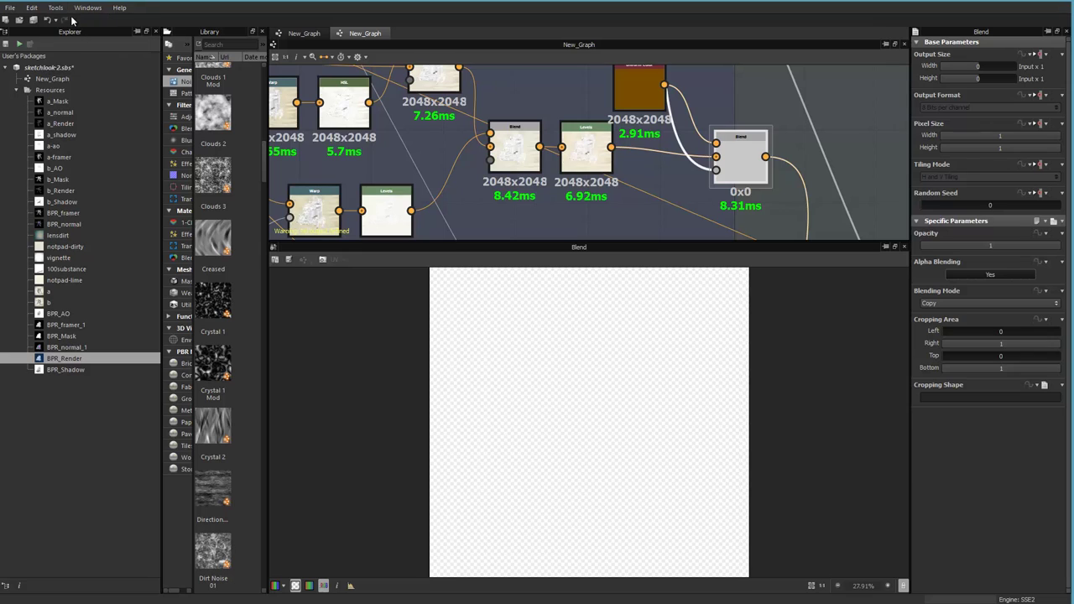
click(583, 147)
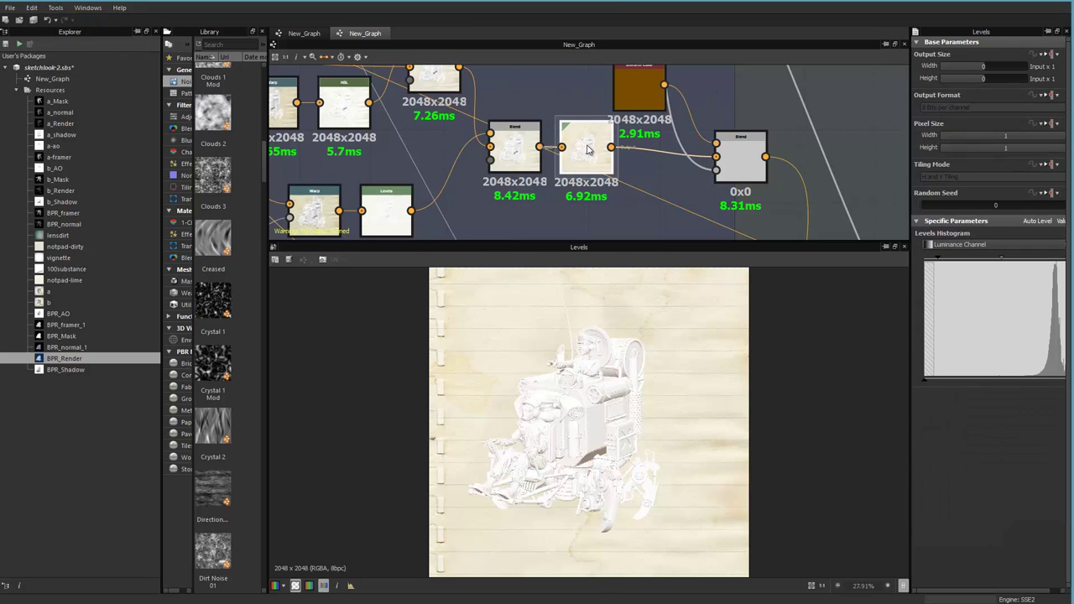
click(734, 150)
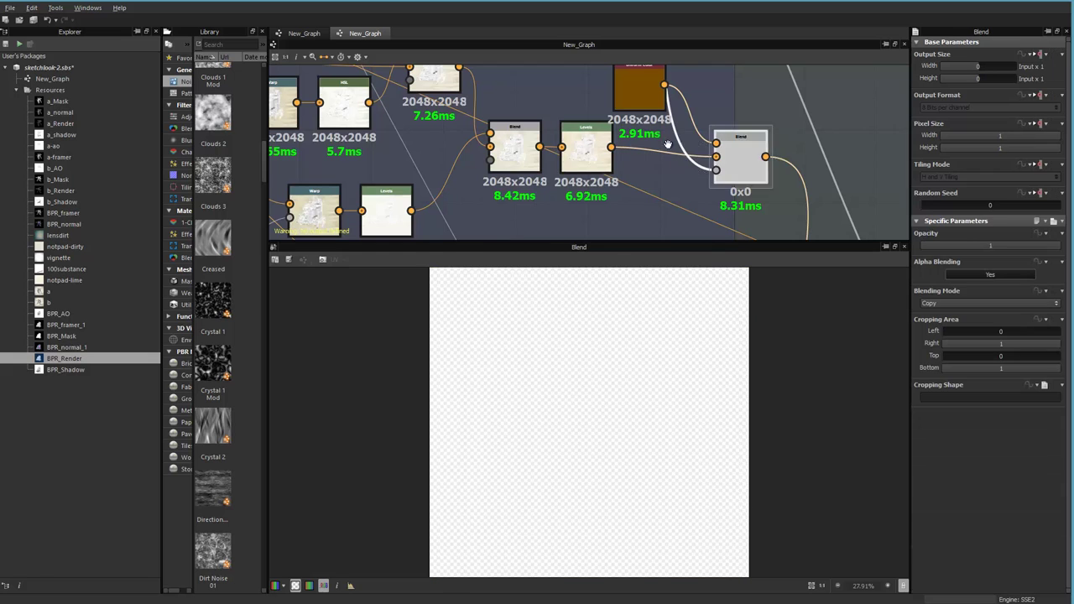
Examine the final Blend's composite of the vehicle and its crew up close.
middle_drag(667, 144, 650, 395)
middle_drag(604, 113, 672, 225)
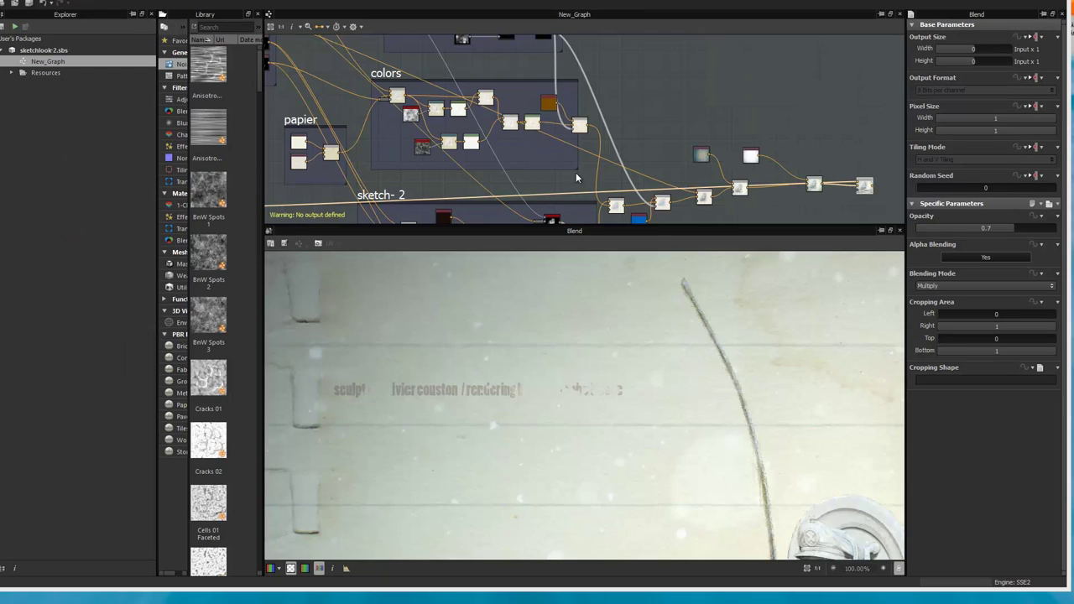
middle_drag(603, 168, 479, 91)
scroll(579, 102, up, 2)
middle_drag(637, 148, 739, 132)
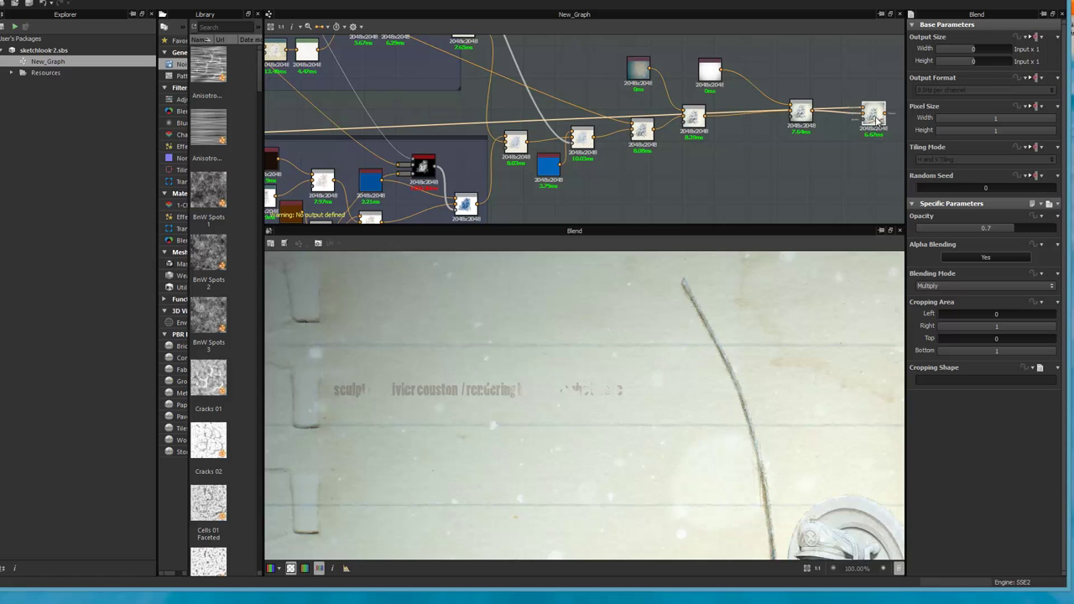
middle_drag(753, 475, 570, 465)
mouse_move(823, 400)
middle_down()
mouse_move(645, 339)
mouse_move(606, 310)
mouse_move(709, 286)
mouse_move(707, 353)
middle_up()
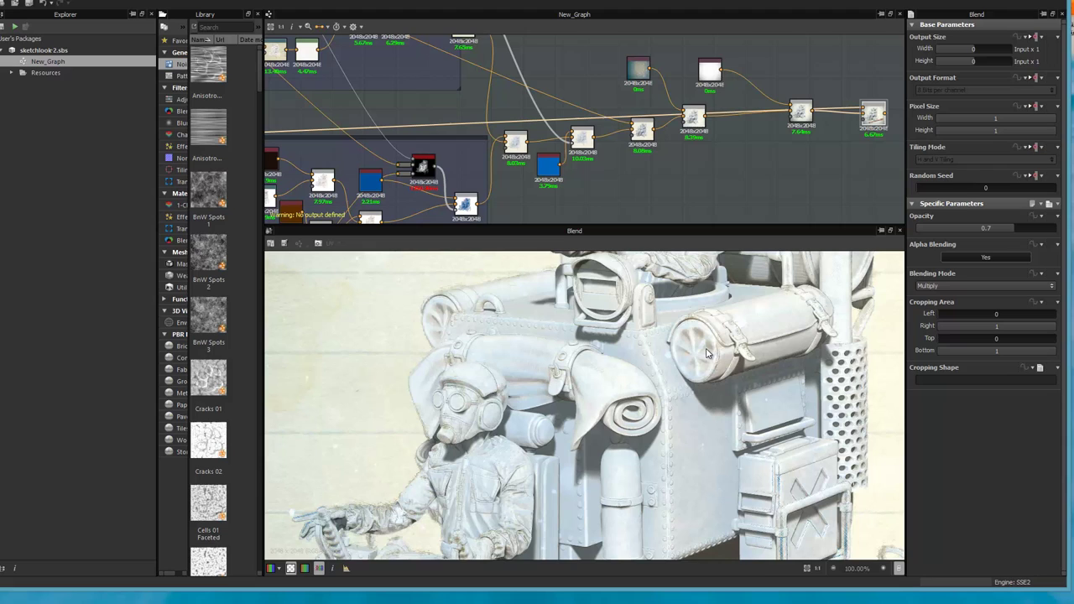
Change the blue Uniform Color beside the final Blend chain to orange and the one in sketch- 2 to R 177, G 71, B 0.
middle_drag(474, 134, 537, 117)
click(610, 149)
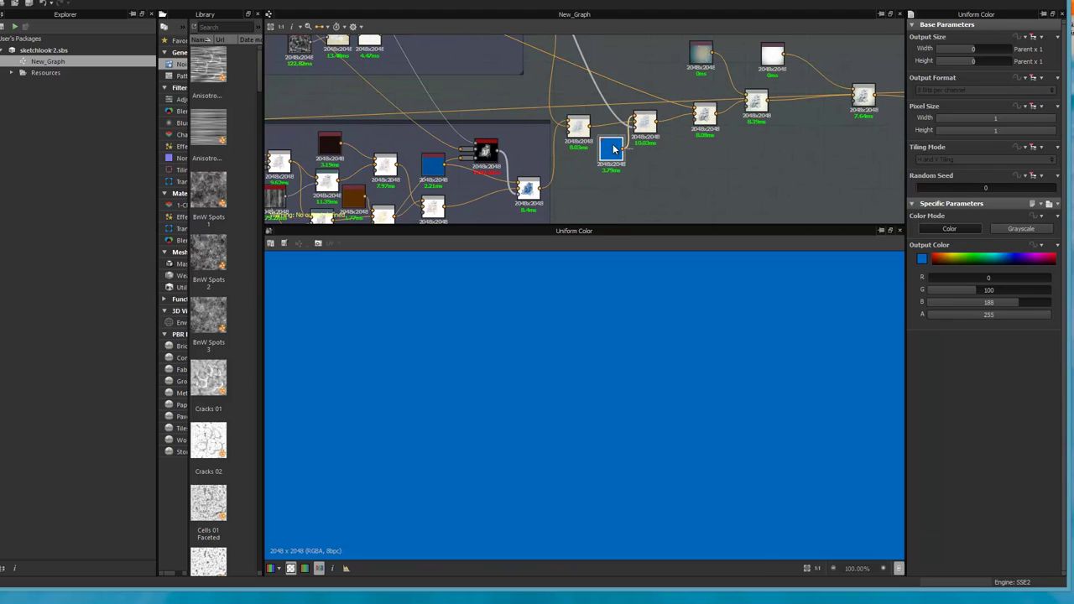
drag(944, 255, 944, 258)
middle_drag(515, 104, 598, 107)
click(518, 170)
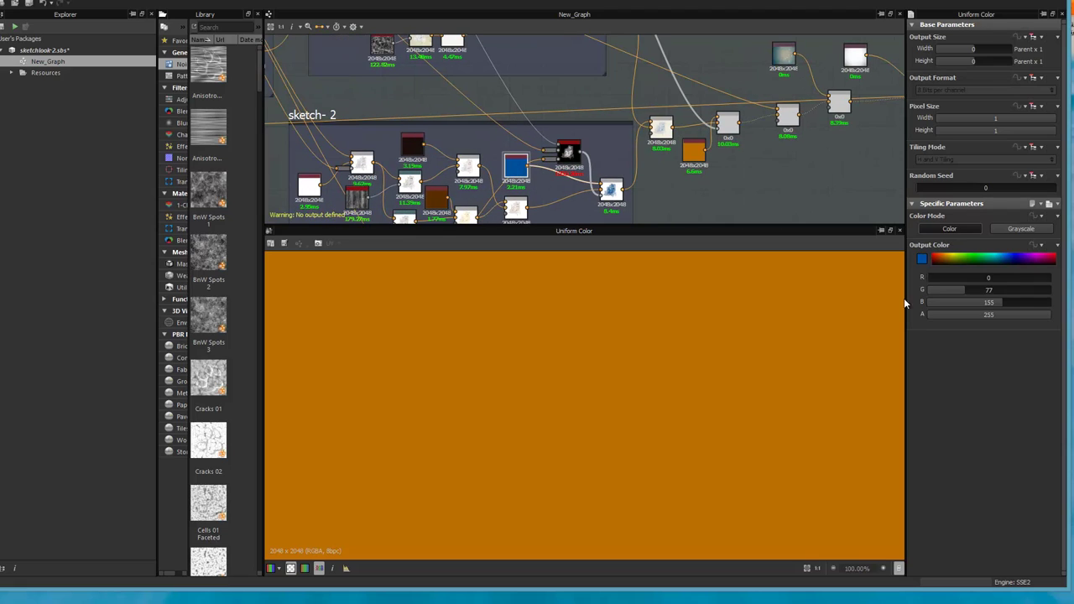
click(941, 258)
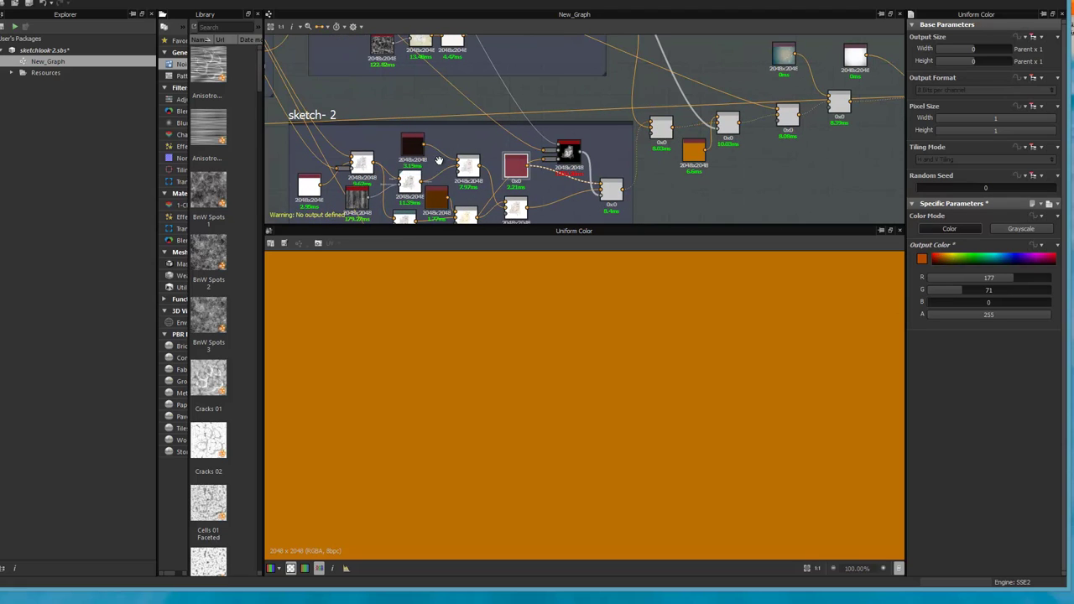
Recolor the brown Uniform Color in the sketch- 2 frame to green and the near-black one to yellow.
middle_drag(437, 167, 525, 116)
click(525, 146)
click(958, 257)
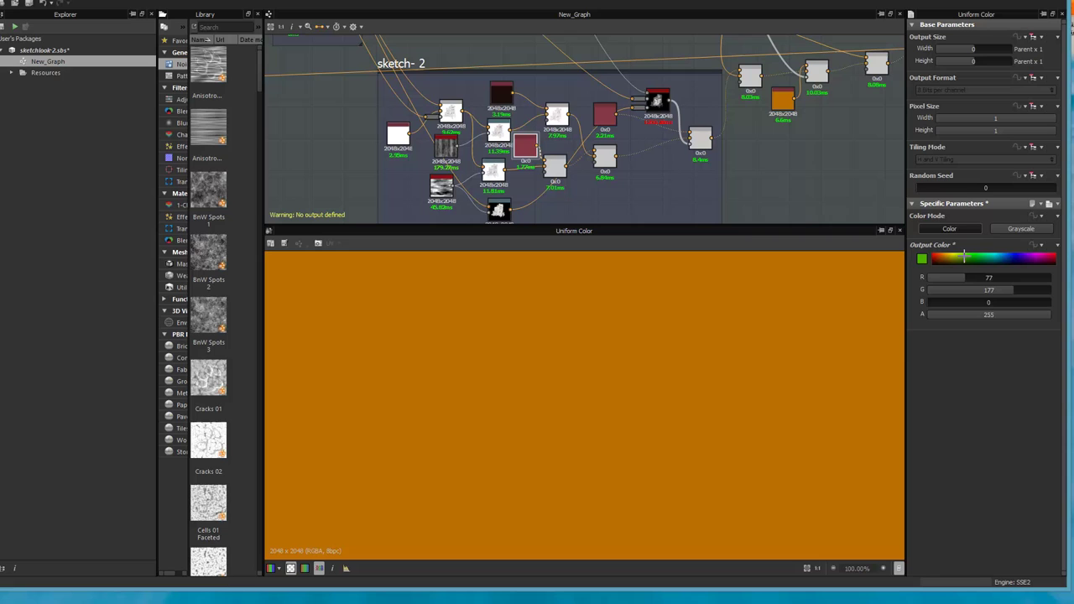
click(504, 96)
drag(951, 257, 953, 252)
Preview the last Blend node and examine the recolored composite of the vehicle.
middle_drag(880, 75, 600, 83)
middle_drag(710, 84, 677, 141)
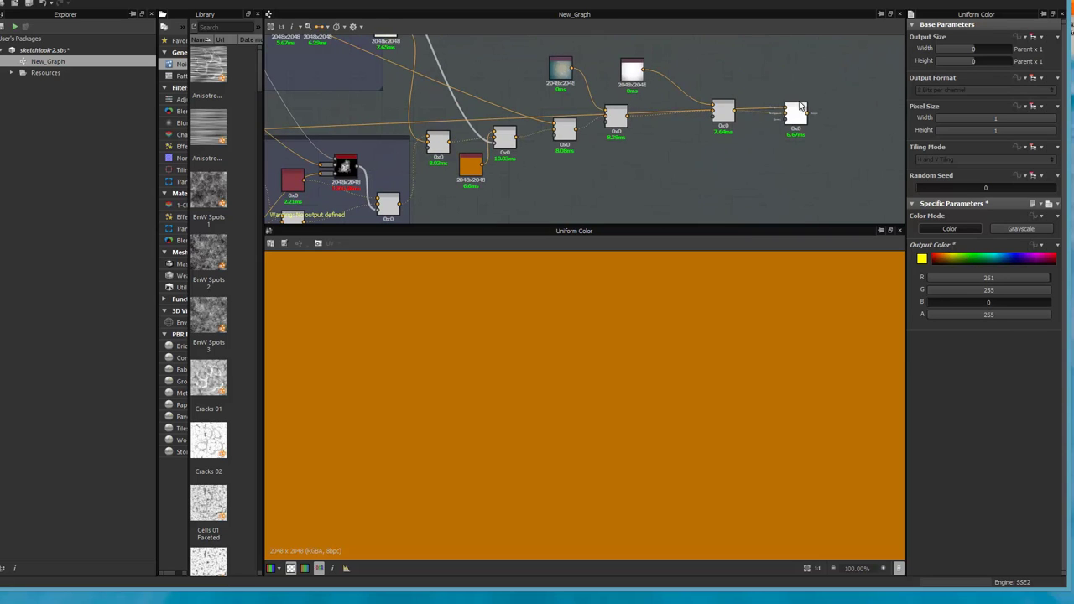
double_click(795, 113)
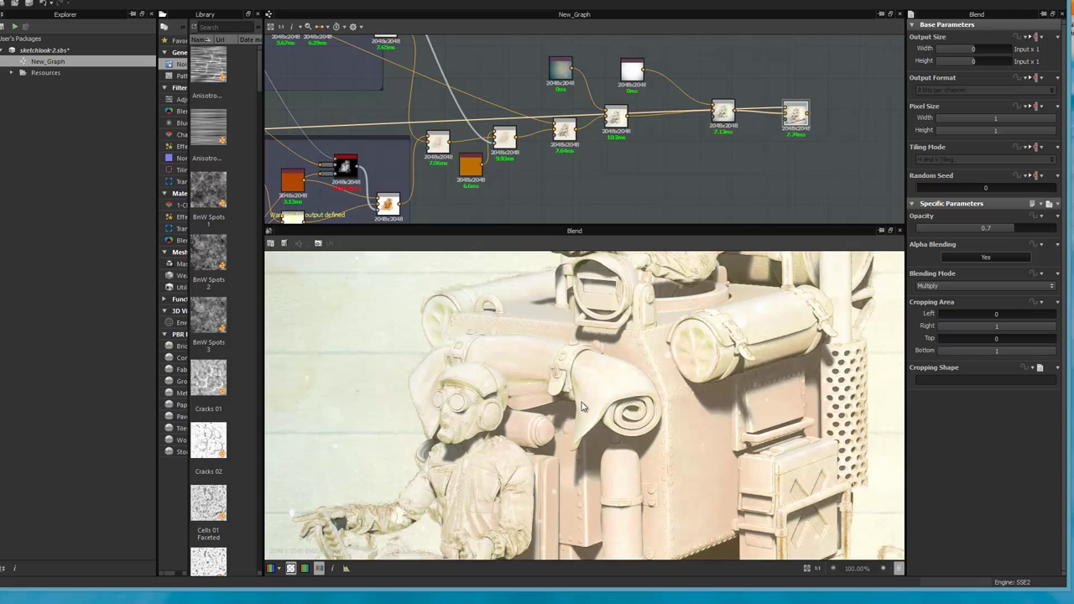
scroll(583, 402, down, 6)
scroll(611, 401, up, 4)
middle_drag(582, 401, 651, 416)
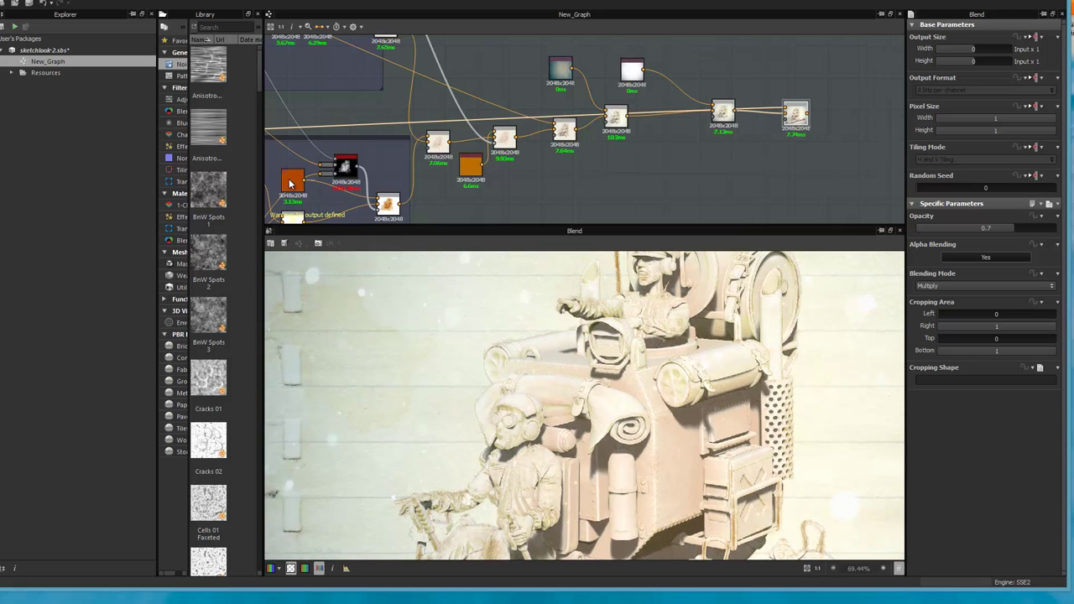
Set the Level of the mg_edge_damages node in the sketch - 1 frame to 0.76.
middle_drag(306, 166, 611, 127)
middle_drag(560, 63, 462, 199)
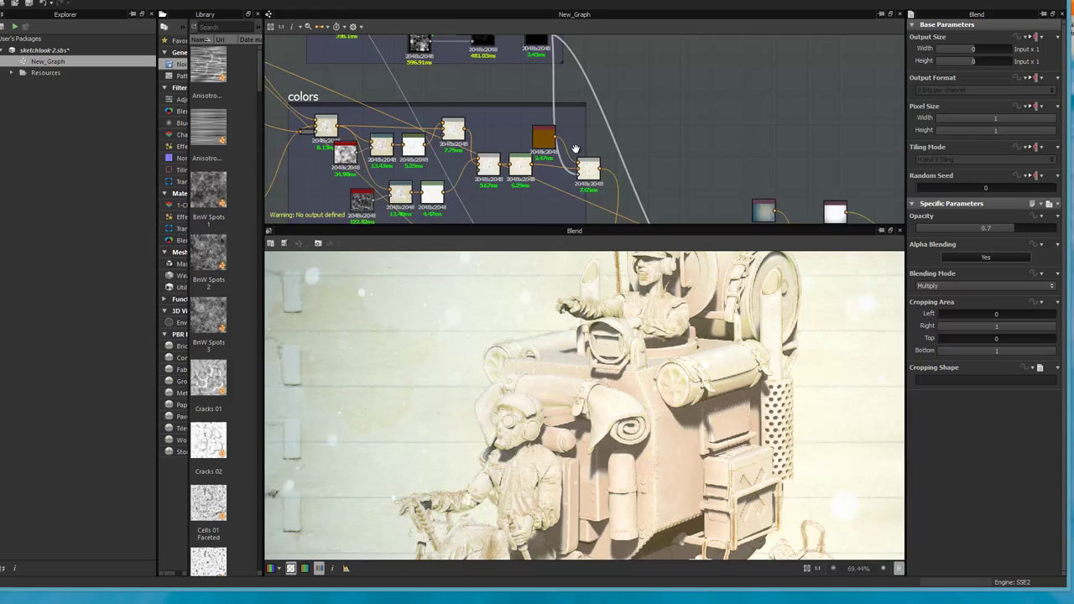
middle_drag(572, 144, 609, 249)
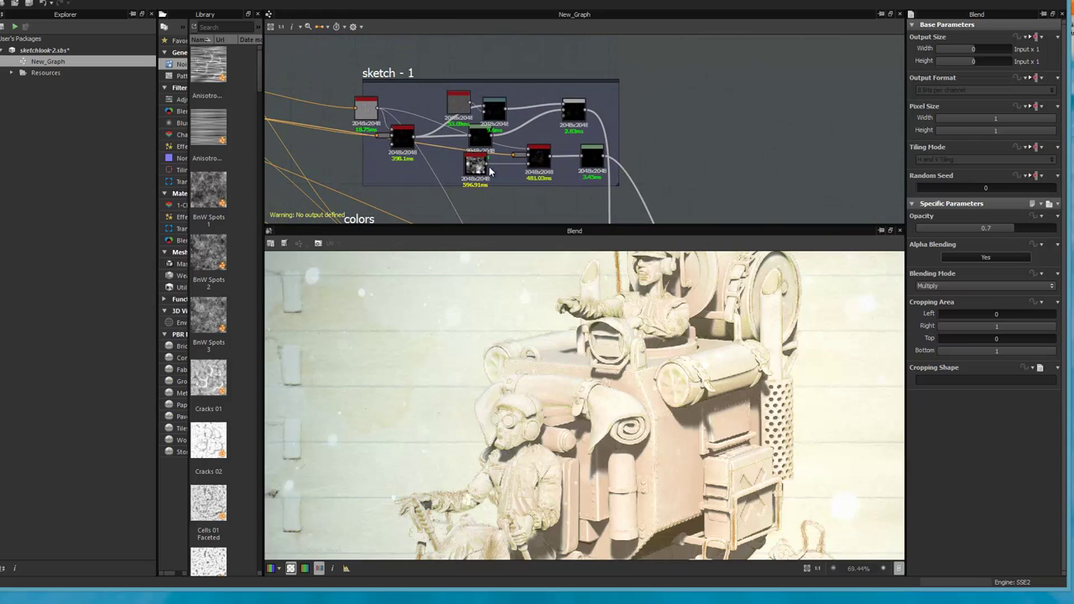
click(402, 137)
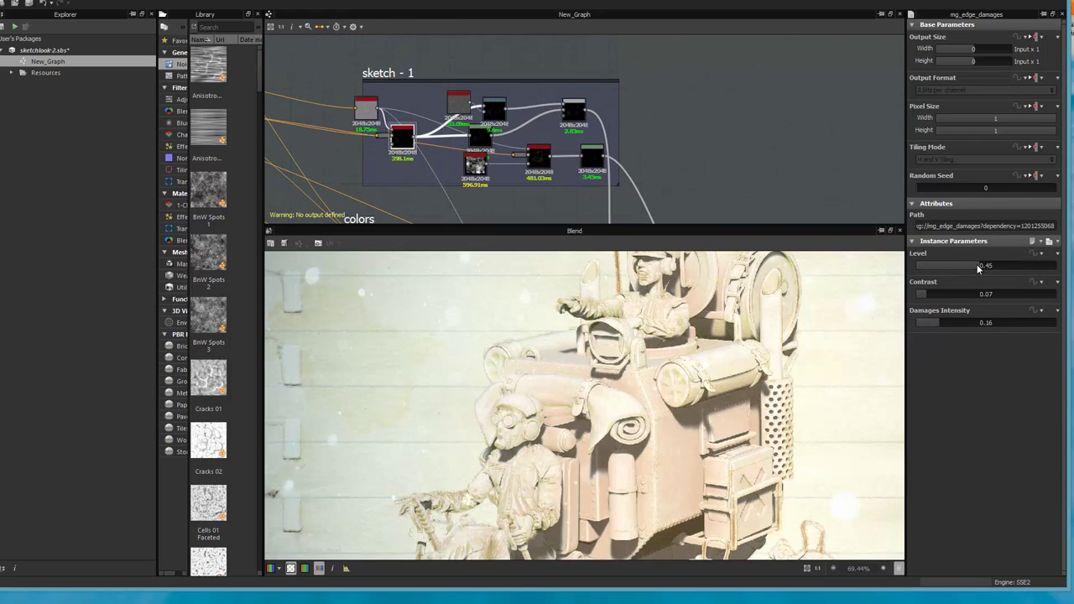
drag(977, 268, 1022, 267)
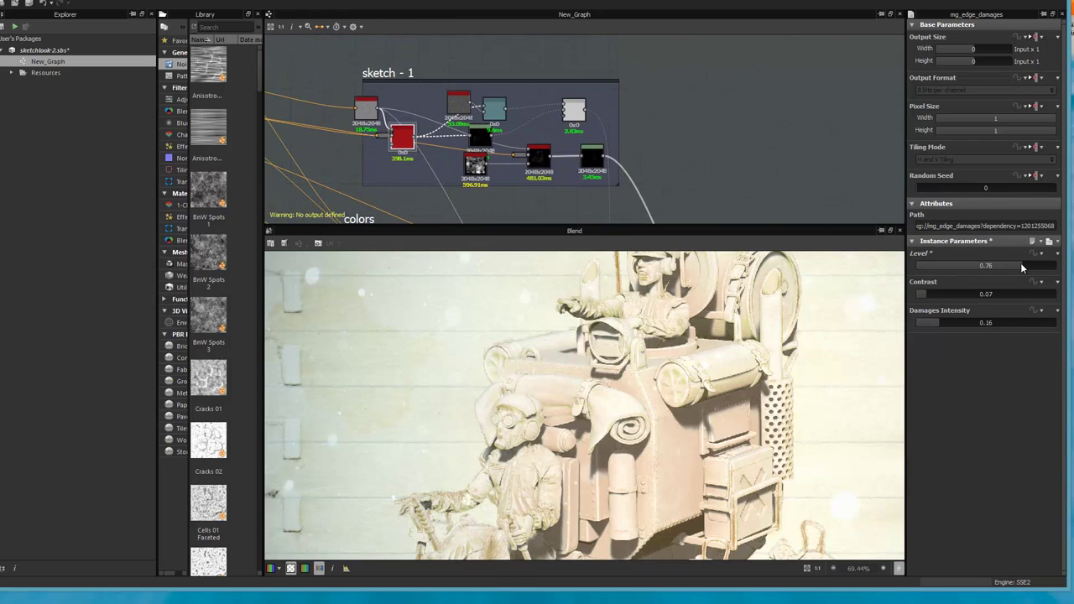
Set the Wear Level of sketch - 1's mg_fiber_glass_edge_wear node to 0.77 and preview the Blend that combines the sketch and colors results.
double_click(533, 160)
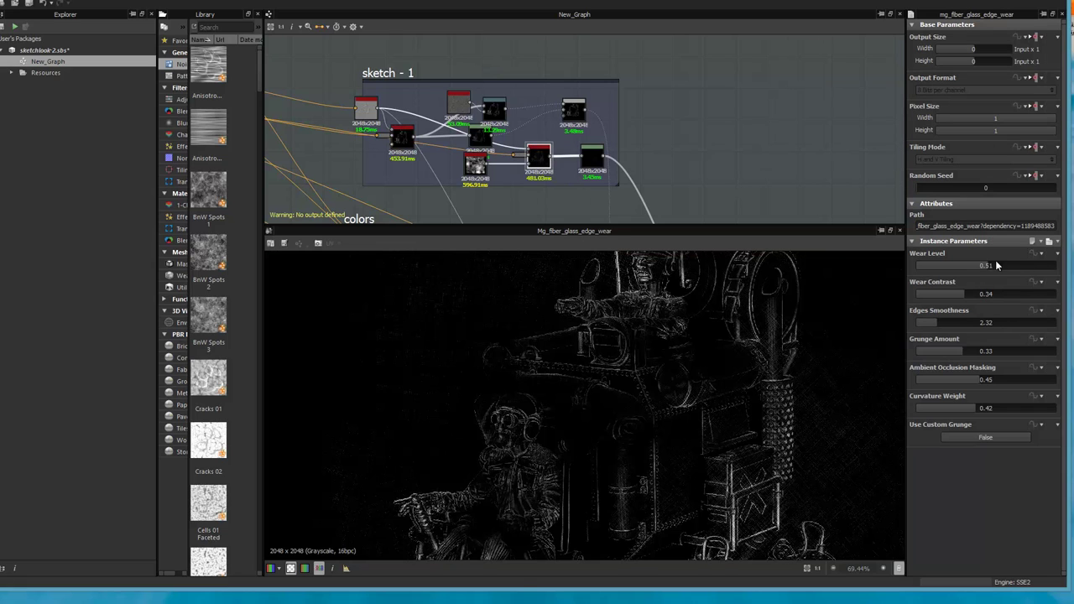
drag(996, 265, 1023, 266)
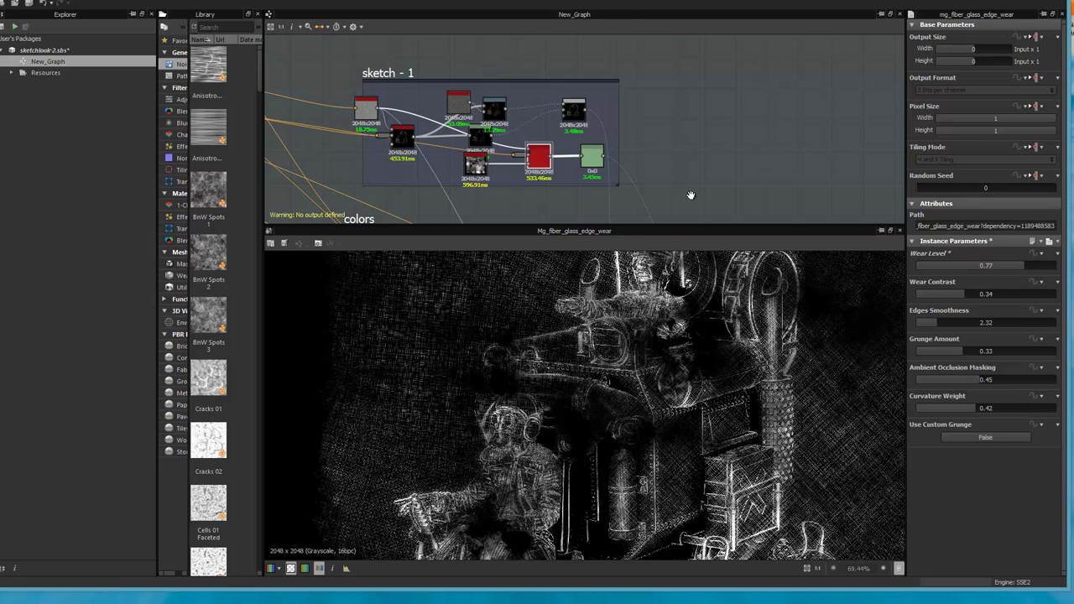
middle_drag(690, 195, 558, 196)
double_click(485, 196)
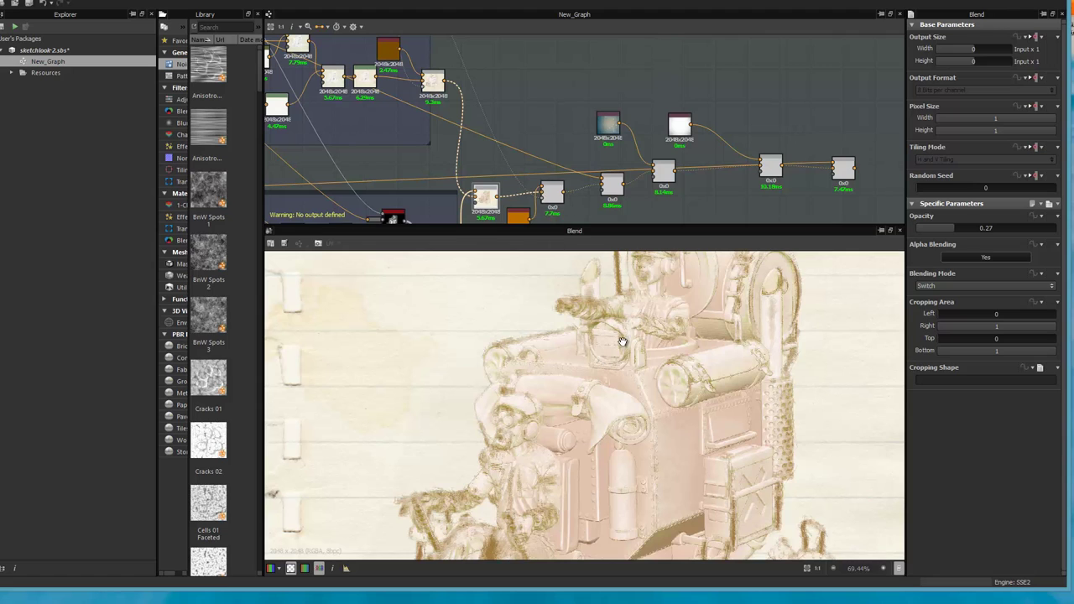
middle_drag(628, 357, 619, 412)
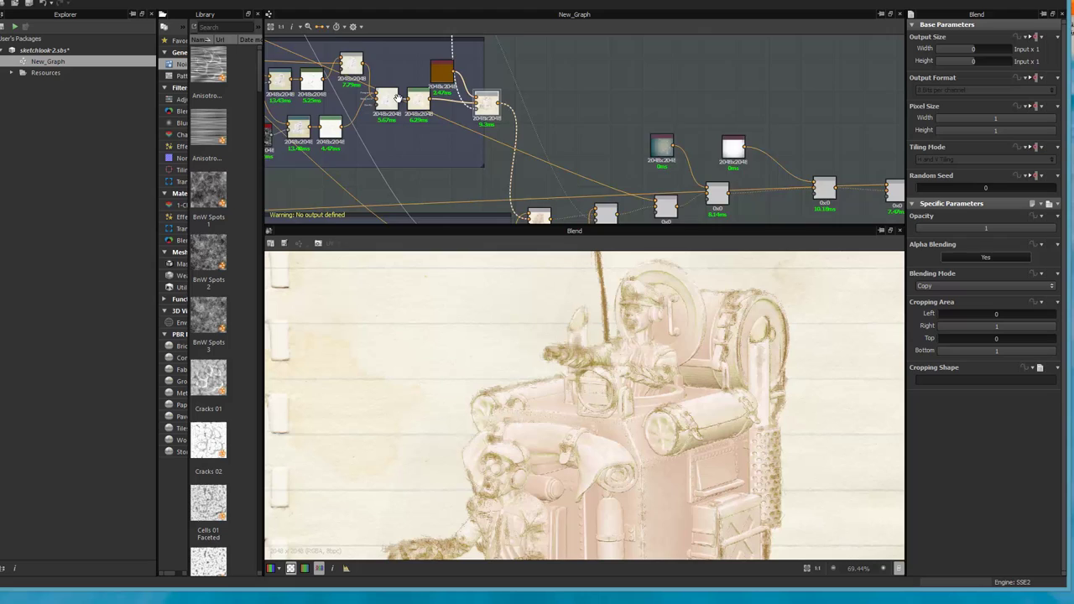
Set the Wear Level of the mg_fiber_glass_edge_wear node in the sketch - 1 frame to 0.44.
middle_drag(396, 96, 477, 144)
middle_drag(518, 108, 573, 189)
click(516, 95)
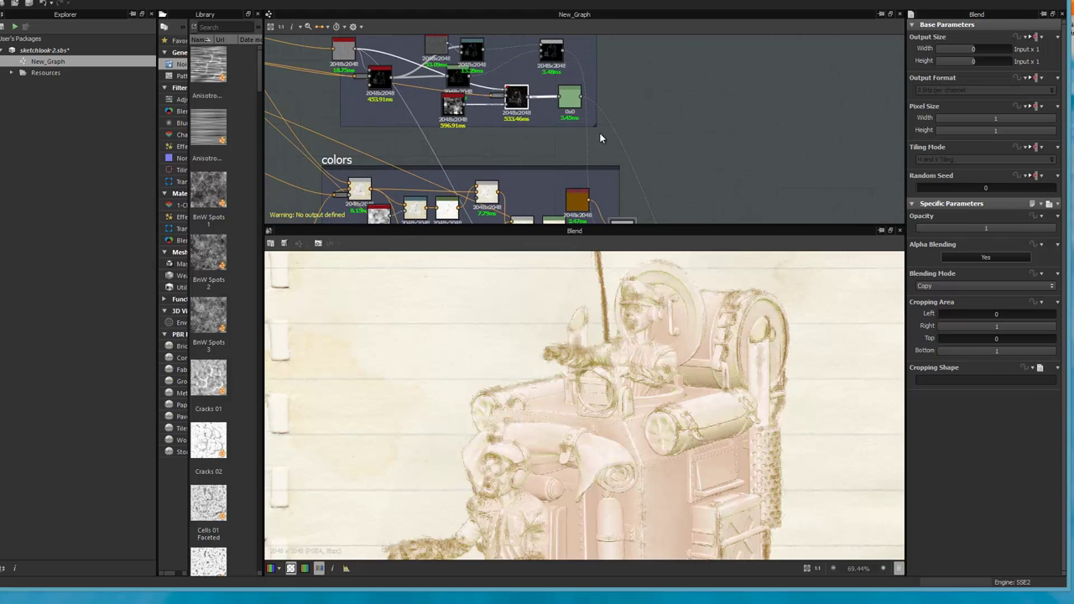
drag(1004, 267, 978, 266)
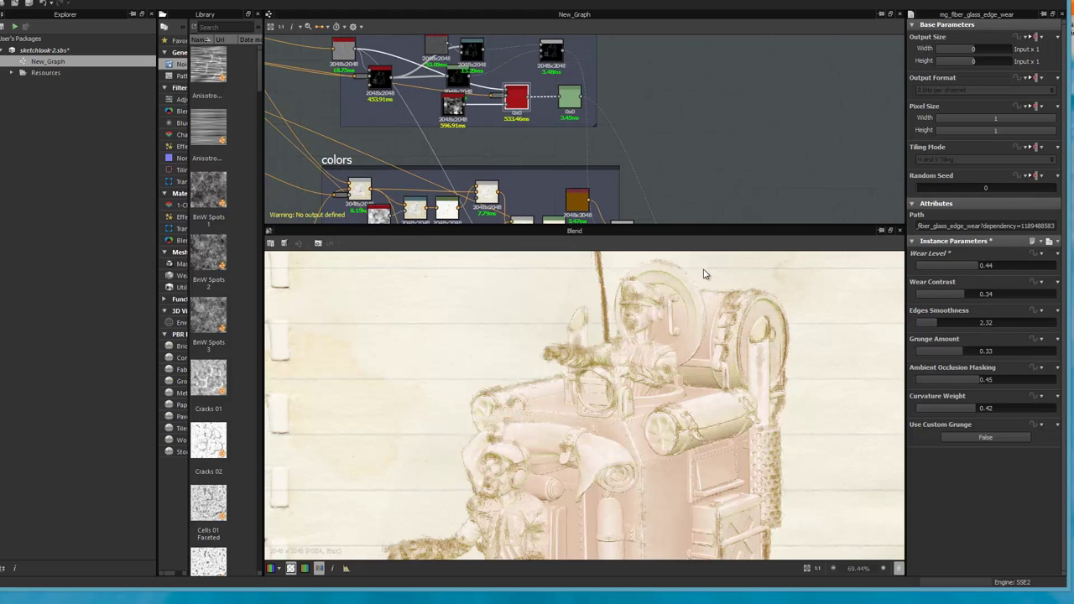
middle_drag(660, 99, 676, 153)
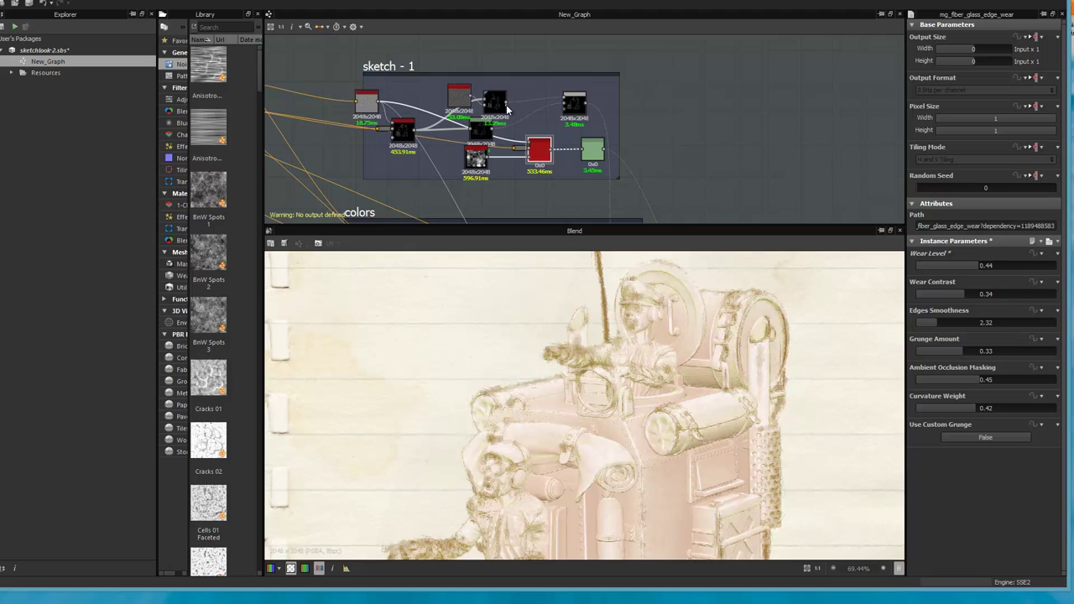
middle_drag(663, 117, 532, 1)
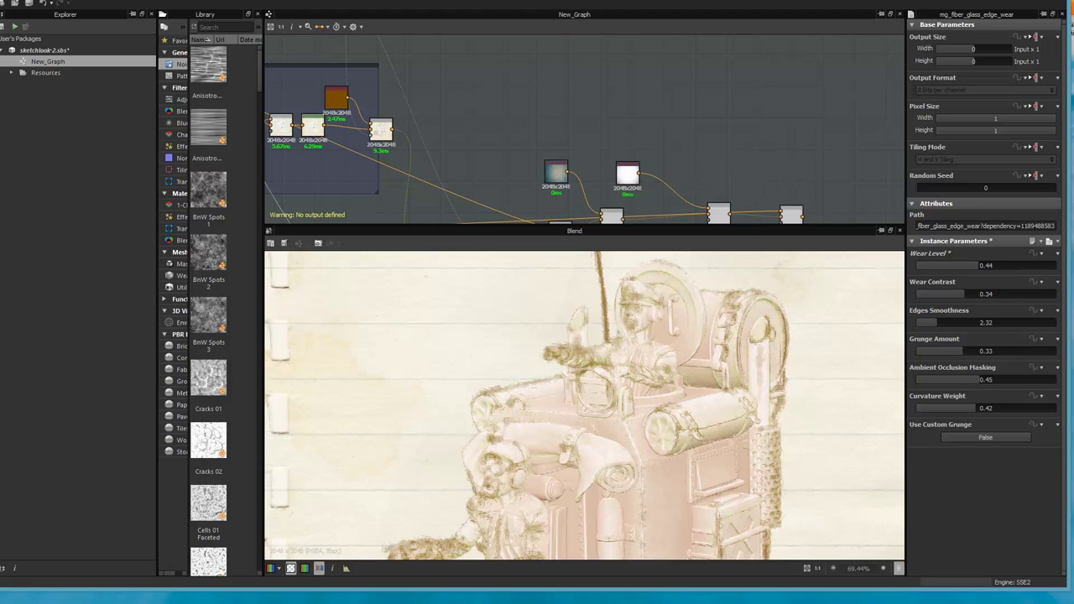
middle_drag(692, 91, 624, 52)
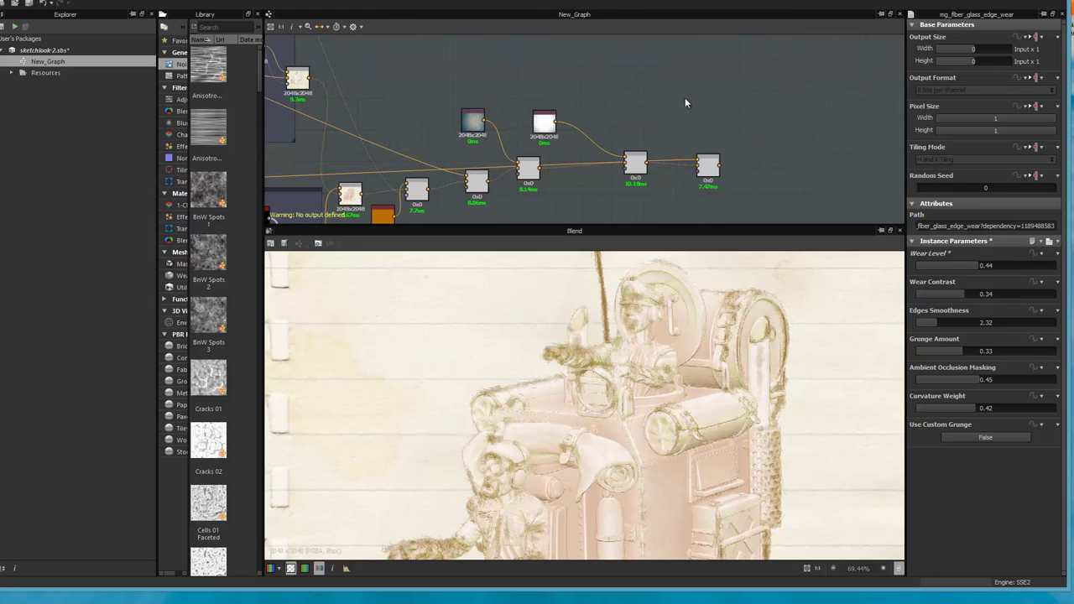
middle_drag(754, 134, 727, 101)
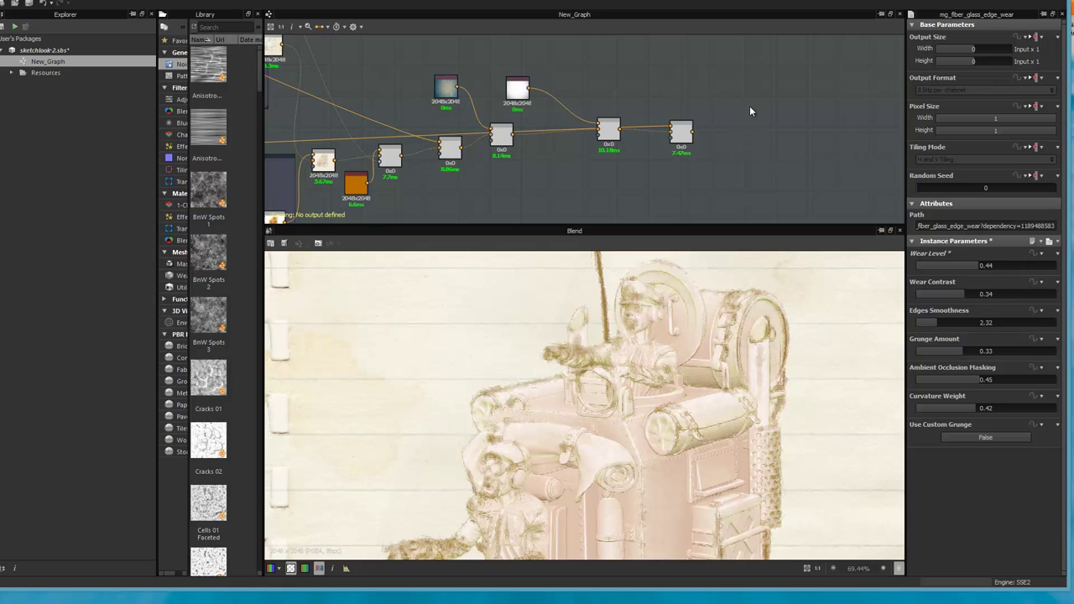